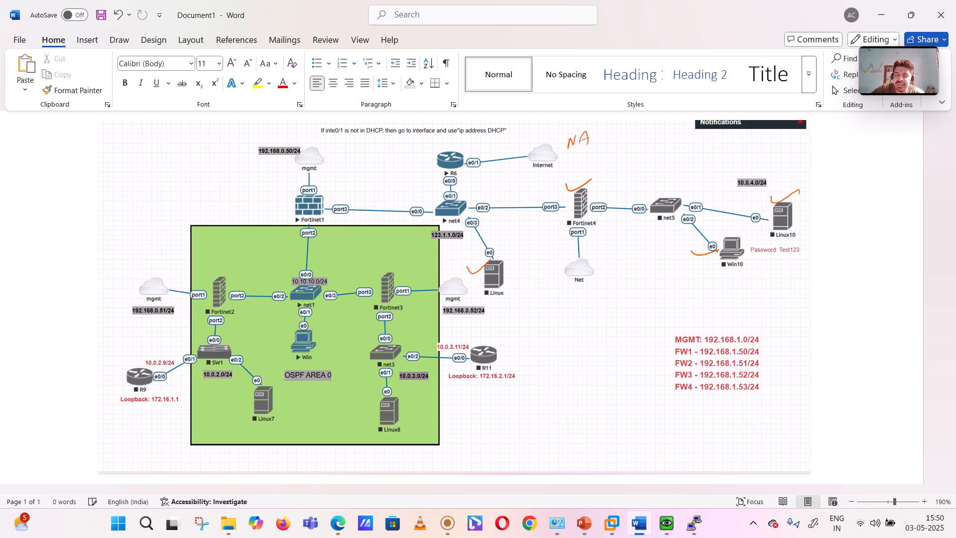
Step: Handwrite the notes "NAT →" and "PAT → Many to one" in the empty area above Fortinet4
{"action": "left_click_drag", "start_coordinate": [589, 133], "coordinate": [610, 139]}
{"action": "left_click_drag", "start_coordinate": [610, 136], "coordinate": [612, 143]}
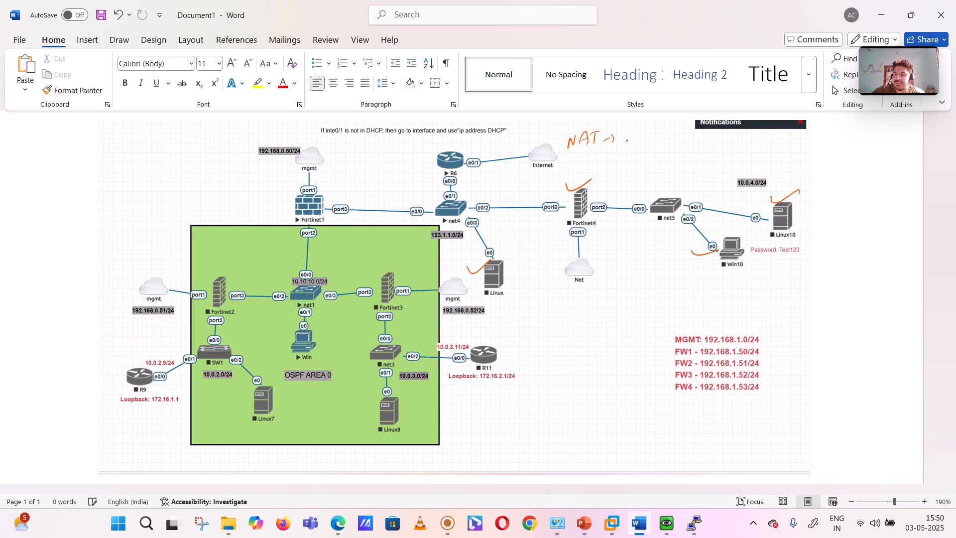
{"action": "left_click_drag", "start_coordinate": [571, 159], "coordinate": [572, 167]}
{"action": "mouse_move", "coordinate": [576, 171]}
{"action": "left_mouse_down"}
{"action": "mouse_move", "coordinate": [581, 159]}
{"action": "mouse_move", "coordinate": [584, 170]}
{"action": "left_mouse_up"}
{"action": "left_click_drag", "start_coordinate": [578, 166], "coordinate": [600, 158]}
{"action": "left_click", "coordinate": [605, 163]}
{"action": "mouse_move", "coordinate": [592, 159]}
{"action": "left_mouse_down"}
{"action": "mouse_move", "coordinate": [591, 171]}
{"action": "mouse_move", "coordinate": [633, 163]}
{"action": "left_mouse_up"}
{"action": "mouse_move", "coordinate": [636, 162]}
{"action": "left_mouse_down"}
{"action": "mouse_move", "coordinate": [636, 178]}
{"action": "mouse_move", "coordinate": [659, 163]}
{"action": "left_mouse_up"}
{"action": "left_click", "coordinate": [651, 167]}
{"action": "left_click_drag", "start_coordinate": [659, 165], "coordinate": [691, 168]}
{"action": "left_click_drag", "start_coordinate": [693, 166], "coordinate": [698, 168]}
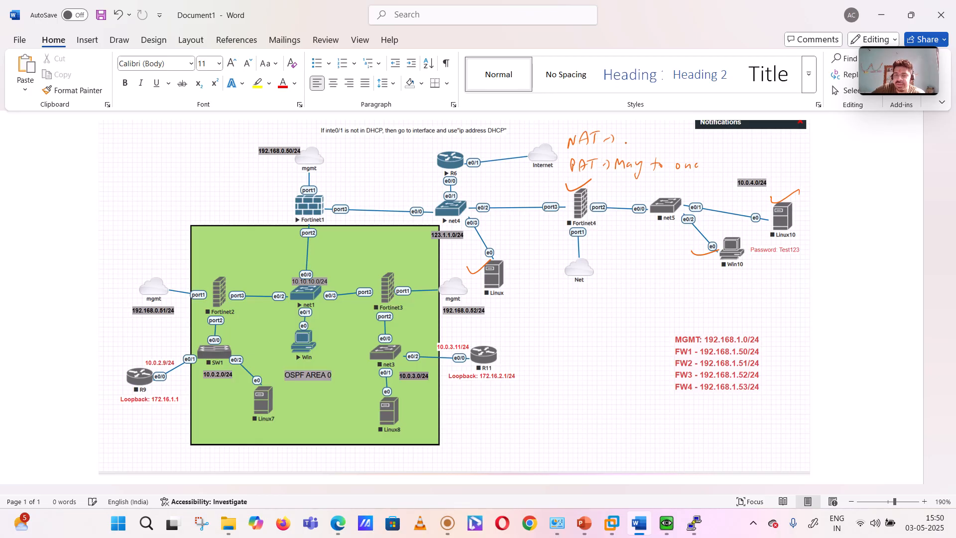
Step: Complete the NAT note with "one to one" and underline "to one"
{"action": "left_click_drag", "start_coordinate": [629, 136], "coordinate": [627, 137]}
{"action": "left_click_drag", "start_coordinate": [633, 143], "coordinate": [654, 144]}
{"action": "left_click_drag", "start_coordinate": [650, 137], "coordinate": [658, 136]}
{"action": "left_click_drag", "start_coordinate": [663, 138], "coordinate": [691, 146]}
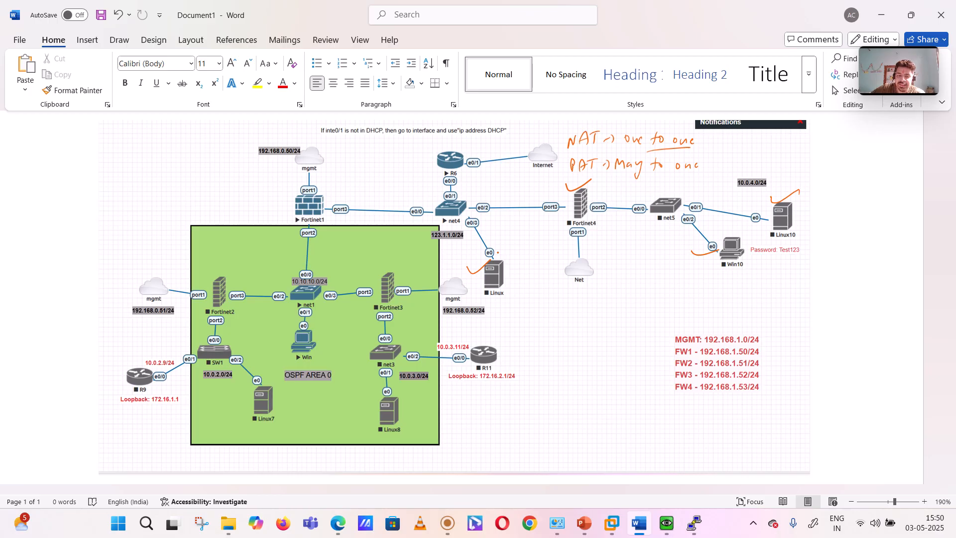
Step: Handwrite the address 123.1.1.29/24 beneath the Linux host connected to net4
{"action": "mouse_move", "coordinate": [500, 302]}
{"action": "left_mouse_down"}
{"action": "mouse_move", "coordinate": [513, 309]}
{"action": "mouse_move", "coordinate": [547, 300]}
{"action": "left_mouse_up"}
{"action": "left_click", "coordinate": [526, 302]}
{"action": "left_click", "coordinate": [541, 298]}
{"action": "left_click", "coordinate": [553, 295]}
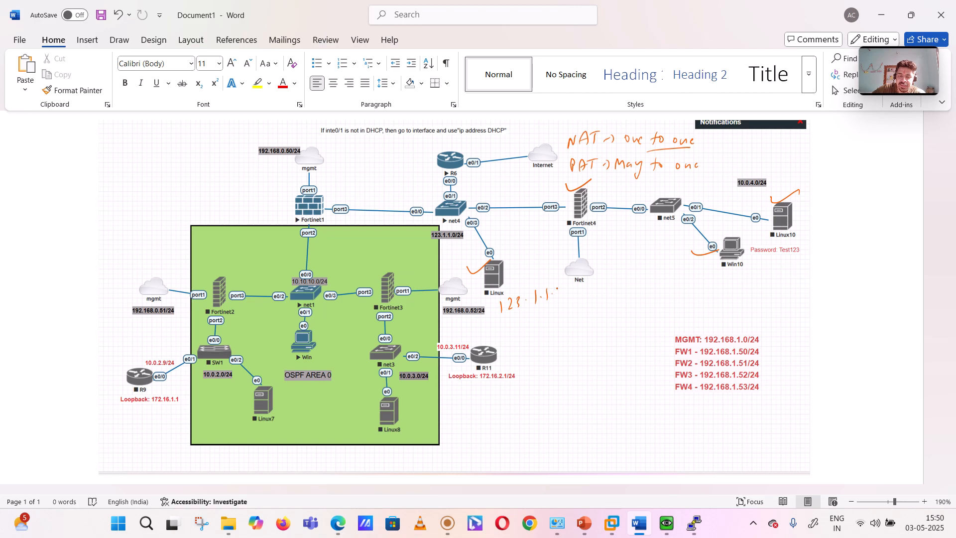
{"action": "mouse_move", "coordinate": [557, 288]}
{"action": "left_mouse_down"}
{"action": "mouse_move", "coordinate": [577, 311]}
{"action": "mouse_move", "coordinate": [600, 299]}
{"action": "left_mouse_up"}
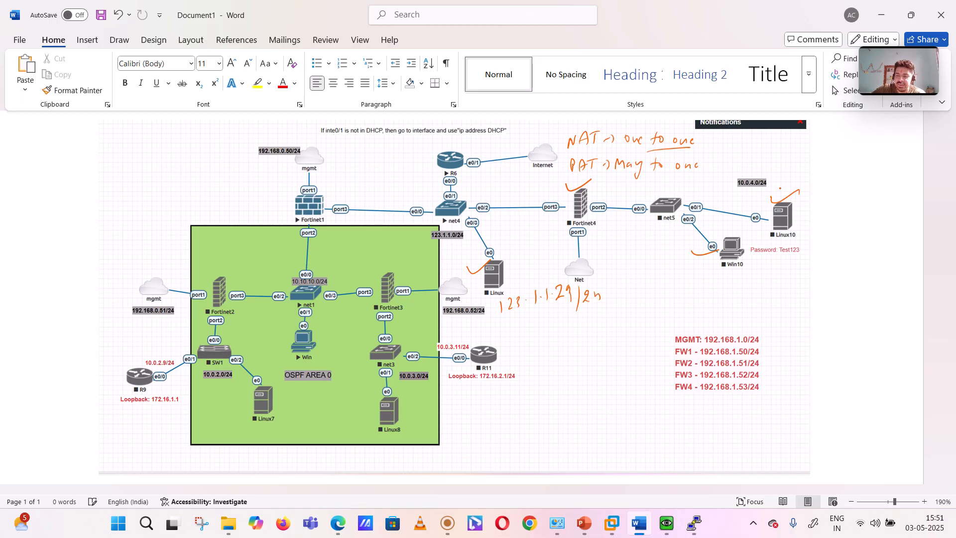
Step: Handwrite 10.0.4.10/24 above Linux10 and 10.0.4.11/24 beneath Win10
{"action": "mouse_move", "coordinate": [781, 184]}
{"action": "left_mouse_down"}
{"action": "mouse_move", "coordinate": [778, 194]}
{"action": "mouse_move", "coordinate": [800, 183]}
{"action": "mouse_move", "coordinate": [854, 199]}
{"action": "left_mouse_up"}
{"action": "left_click_drag", "start_coordinate": [685, 275], "coordinate": [687, 283]}
{"action": "left_click_drag", "start_coordinate": [694, 277], "coordinate": [763, 283]}
{"action": "left_click", "coordinate": [729, 281]}
{"action": "left_click", "coordinate": [745, 282]}
{"action": "left_click_drag", "start_coordinate": [772, 272], "coordinate": [791, 277]}
{"action": "left_click_drag", "start_coordinate": [789, 271], "coordinate": [789, 281]}
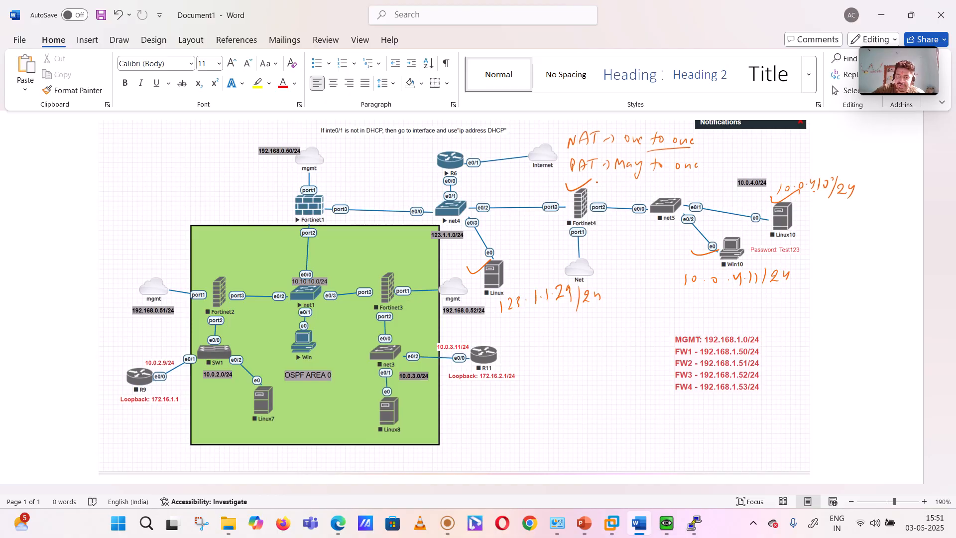
Step: Bracket the network segment behind Fortinet4 and label it "inside (DMZ)", underlining DMZ
{"action": "mouse_move", "coordinate": [609, 225]}
{"action": "left_mouse_down"}
{"action": "mouse_move", "coordinate": [681, 260]}
{"action": "mouse_move", "coordinate": [797, 248]}
{"action": "mouse_move", "coordinate": [812, 217]}
{"action": "left_mouse_up"}
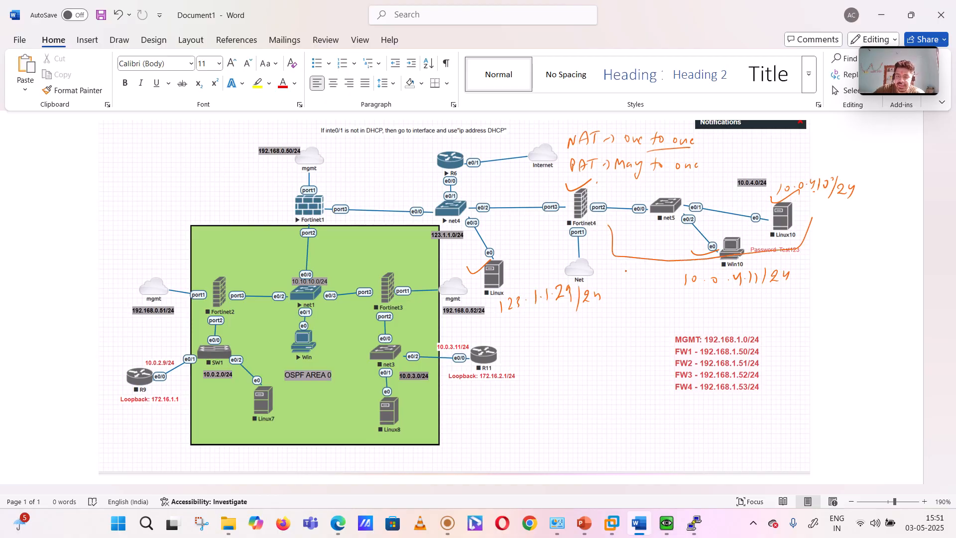
{"action": "mouse_move", "coordinate": [624, 280]}
{"action": "left_mouse_down"}
{"action": "mouse_move", "coordinate": [623, 271]}
{"action": "mouse_move", "coordinate": [636, 279]}
{"action": "left_mouse_up"}
{"action": "mouse_move", "coordinate": [642, 271]}
{"action": "left_mouse_down"}
{"action": "mouse_move", "coordinate": [639, 282]}
{"action": "mouse_move", "coordinate": [657, 266]}
{"action": "mouse_move", "coordinate": [668, 276]}
{"action": "mouse_move", "coordinate": [636, 309]}
{"action": "left_mouse_up"}
{"action": "left_click_drag", "start_coordinate": [638, 295], "coordinate": [640, 311]}
{"action": "left_click_drag", "start_coordinate": [648, 308], "coordinate": [659, 297]}
{"action": "left_click_drag", "start_coordinate": [661, 295], "coordinate": [676, 309]}
{"action": "left_click", "coordinate": [682, 295]}
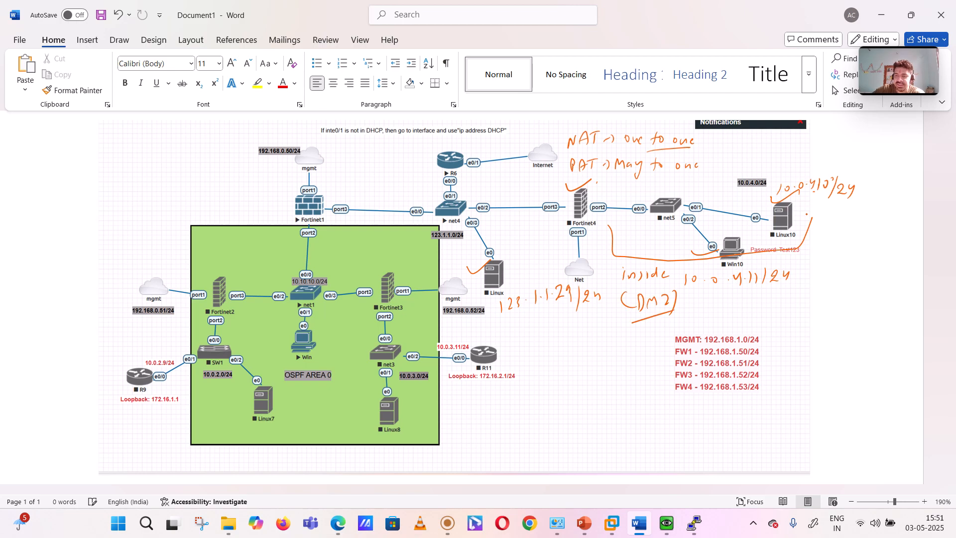
Step: Label Linux10 as "WS→1" and Win10 as "WS→2" in handwriting
{"action": "left_click_drag", "start_coordinate": [803, 207], "coordinate": [815, 220]}
{"action": "left_click_drag", "start_coordinate": [822, 210], "coordinate": [827, 218]}
{"action": "left_click_drag", "start_coordinate": [834, 209], "coordinate": [837, 223]}
{"action": "left_click_drag", "start_coordinate": [716, 228], "coordinate": [746, 236]}
{"action": "left_click_drag", "start_coordinate": [749, 228], "coordinate": [758, 235]}
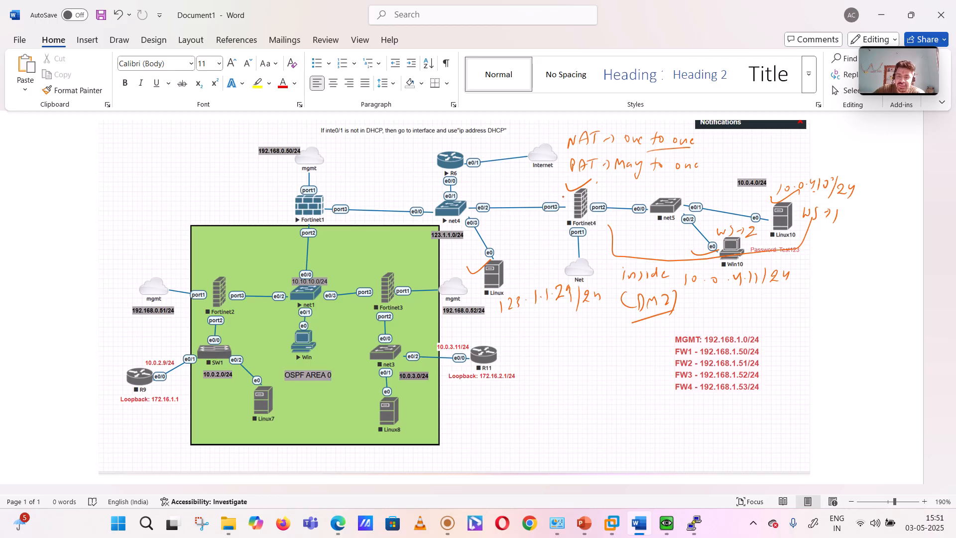
Step: Label the port3 side of Fortinet4 "outside" and write the external user's name near net4, underlining both
{"action": "mouse_move", "coordinate": [566, 191]}
{"action": "left_mouse_down"}
{"action": "mouse_move", "coordinate": [525, 202]}
{"action": "mouse_move", "coordinate": [549, 175]}
{"action": "mouse_move", "coordinate": [556, 186]}
{"action": "left_mouse_up"}
{"action": "mouse_move", "coordinate": [561, 183]}
{"action": "left_mouse_down"}
{"action": "mouse_move", "coordinate": [539, 192]}
{"action": "mouse_move", "coordinate": [568, 183]}
{"action": "left_mouse_up"}
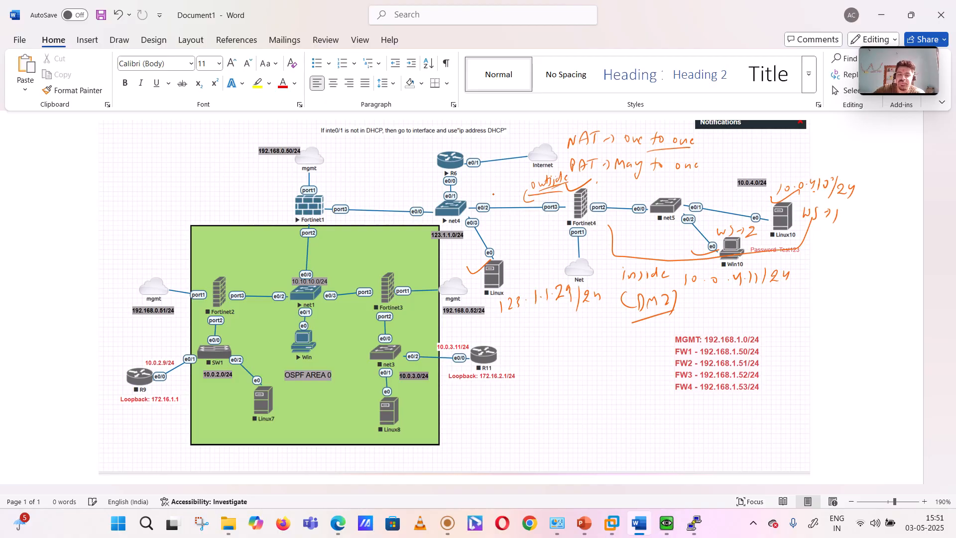
{"action": "left_click_drag", "start_coordinate": [471, 177], "coordinate": [500, 184]}
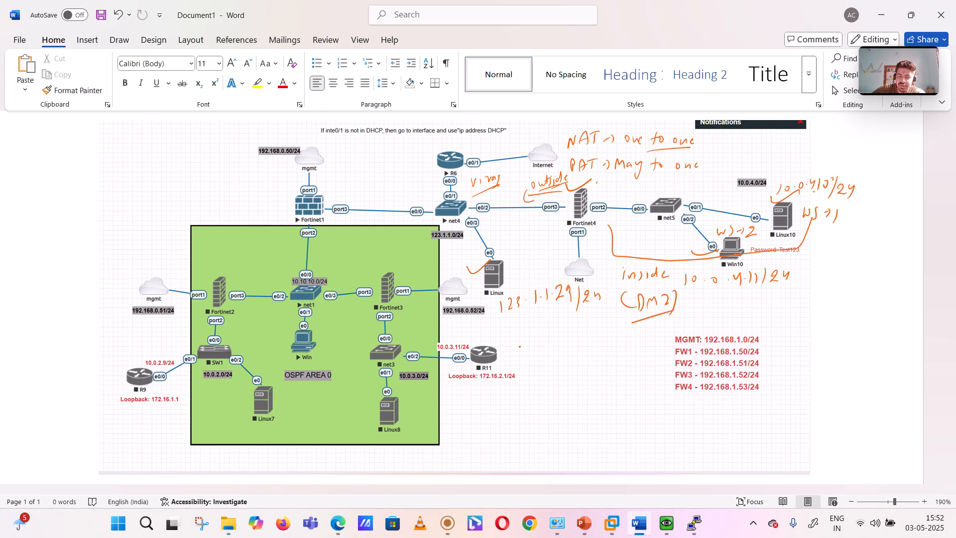
Step: Handwrite the heading "Virtual IP" below the Linux host's address and underline it
{"action": "left_click_drag", "start_coordinate": [520, 344], "coordinate": [563, 345]}
{"action": "left_click", "coordinate": [562, 343]}
{"action": "mouse_move", "coordinate": [566, 327]}
{"action": "left_mouse_down"}
{"action": "mouse_move", "coordinate": [568, 347]}
{"action": "mouse_move", "coordinate": [578, 347]}
{"action": "left_mouse_up"}
{"action": "mouse_move", "coordinate": [572, 348]}
{"action": "left_mouse_down"}
{"action": "mouse_move", "coordinate": [584, 346]}
{"action": "mouse_move", "coordinate": [584, 330]}
{"action": "left_mouse_up"}
{"action": "left_click_drag", "start_coordinate": [589, 341], "coordinate": [590, 327]}
{"action": "left_click_drag", "start_coordinate": [546, 366], "coordinate": [592, 347]}
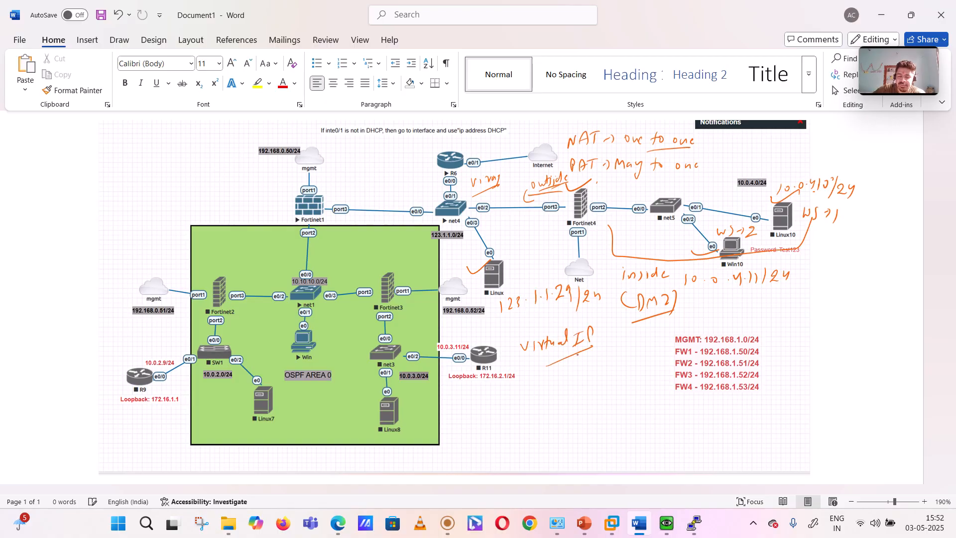
Step: Handwrite the subnet 123.1.1.0/24 beneath the Virtual IP heading
{"action": "mouse_move", "coordinate": [536, 388]}
{"action": "left_mouse_down"}
{"action": "mouse_move", "coordinate": [546, 401]}
{"action": "mouse_move", "coordinate": [591, 376]}
{"action": "mouse_move", "coordinate": [597, 384]}
{"action": "left_mouse_up"}
{"action": "left_click", "coordinate": [556, 392]}
{"action": "left_click", "coordinate": [573, 388]}
{"action": "left_click", "coordinate": [586, 383]}
{"action": "left_click_drag", "start_coordinate": [608, 369], "coordinate": [618, 375]}
{"action": "left_click_drag", "start_coordinate": [622, 364], "coordinate": [628, 374]}
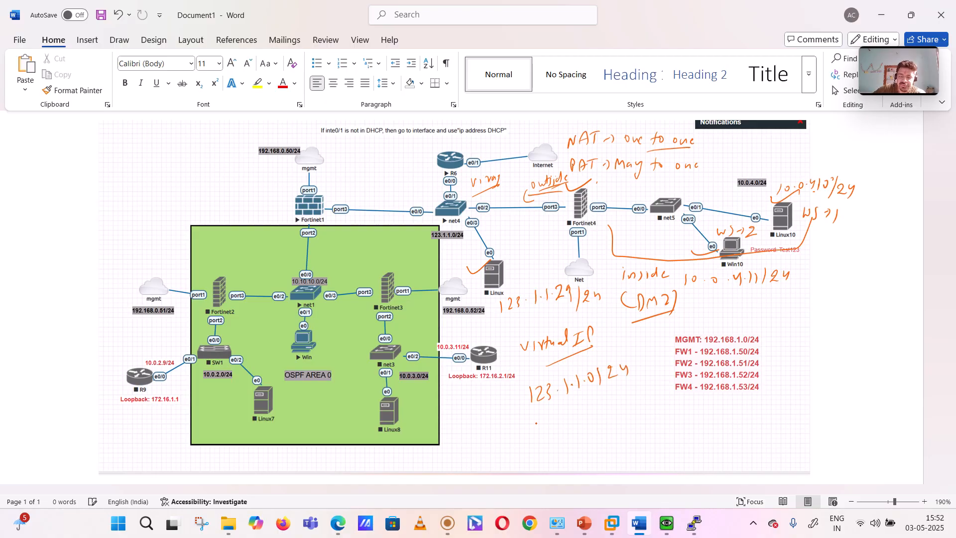
Step: Write the address range 123.1.1.130 to 123.1.1.200 below the subnet and enclose it in curly brackets
{"action": "left_click_drag", "start_coordinate": [531, 419], "coordinate": [553, 464]}
{"action": "mouse_move", "coordinate": [554, 418]}
{"action": "left_mouse_down"}
{"action": "mouse_move", "coordinate": [563, 429]}
{"action": "mouse_move", "coordinate": [622, 419]}
{"action": "left_mouse_up"}
{"action": "left_click", "coordinate": [578, 423]}
{"action": "left_click", "coordinate": [598, 421]}
{"action": "left_click", "coordinate": [610, 418]}
{"action": "left_click_drag", "start_coordinate": [626, 402], "coordinate": [628, 416]}
{"action": "mouse_move", "coordinate": [642, 405]}
{"action": "left_mouse_down"}
{"action": "mouse_move", "coordinate": [576, 466]}
{"action": "mouse_move", "coordinate": [675, 438]}
{"action": "left_mouse_up"}
{"action": "left_click", "coordinate": [602, 459]}
{"action": "left_click", "coordinate": [619, 453]}
{"action": "left_click", "coordinate": [678, 440]}
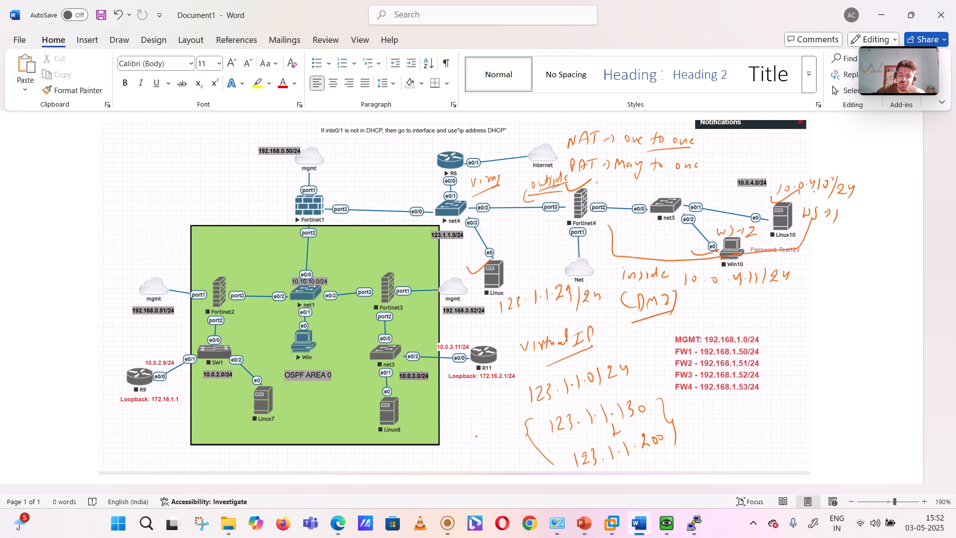
Step: Write and circle the external user's name beside the address range, adding "outside/Int." in front of it
{"action": "mouse_move", "coordinate": [416, 454]}
{"action": "left_mouse_down"}
{"action": "mouse_move", "coordinate": [431, 468]}
{"action": "mouse_move", "coordinate": [451, 462]}
{"action": "left_mouse_up"}
{"action": "left_click", "coordinate": [432, 458]}
{"action": "mouse_move", "coordinate": [451, 453]}
{"action": "left_mouse_down"}
{"action": "mouse_move", "coordinate": [448, 471]}
{"action": "mouse_move", "coordinate": [434, 477]}
{"action": "left_mouse_up"}
{"action": "mouse_move", "coordinate": [437, 472]}
{"action": "left_mouse_down"}
{"action": "mouse_move", "coordinate": [467, 460]}
{"action": "mouse_move", "coordinate": [409, 463]}
{"action": "left_mouse_up"}
{"action": "left_click_drag", "start_coordinate": [349, 470], "coordinate": [365, 472]}
{"action": "mouse_move", "coordinate": [367, 466]}
{"action": "left_mouse_down"}
{"action": "mouse_move", "coordinate": [386, 458]}
{"action": "mouse_move", "coordinate": [398, 481]}
{"action": "mouse_move", "coordinate": [401, 464]}
{"action": "left_mouse_up"}
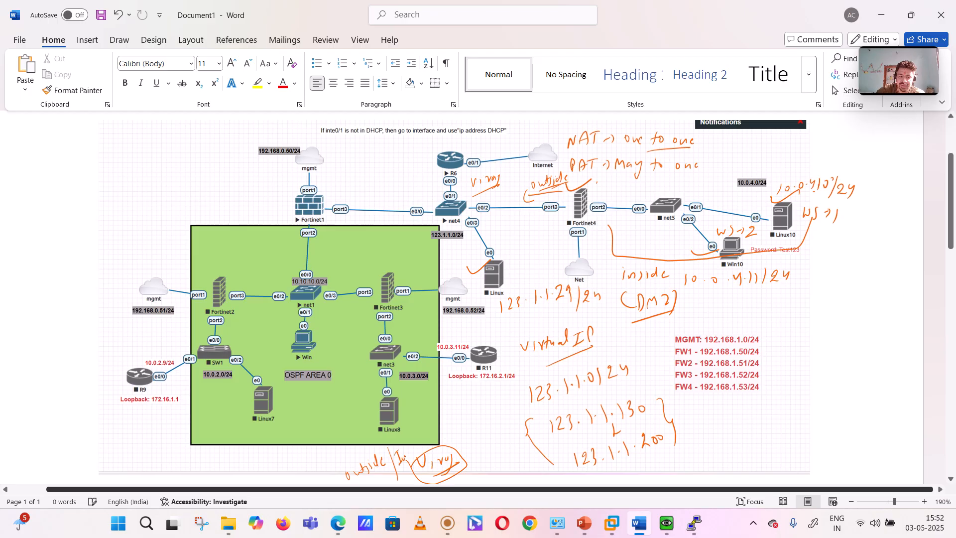
Step: Draw arrows from the circled user to the address range and from the range to a circled "DMZ" label
{"action": "left_click_drag", "start_coordinate": [467, 454], "coordinate": [506, 449]}
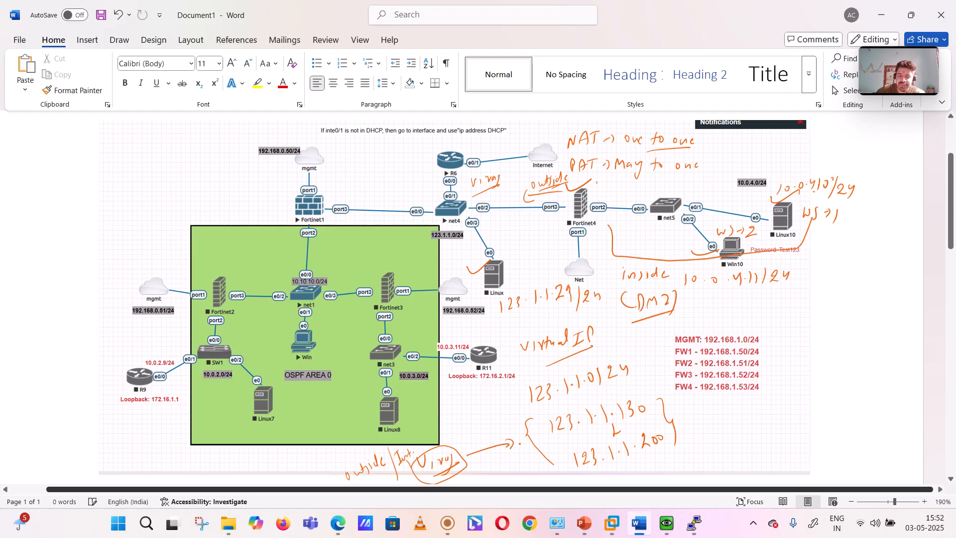
{"action": "mouse_move", "coordinate": [681, 427]}
{"action": "left_mouse_down"}
{"action": "mouse_move", "coordinate": [742, 413]}
{"action": "mouse_move", "coordinate": [733, 425]}
{"action": "mouse_move", "coordinate": [767, 420]}
{"action": "left_mouse_up"}
{"action": "mouse_move", "coordinate": [780, 413]}
{"action": "left_mouse_down"}
{"action": "mouse_move", "coordinate": [789, 405]}
{"action": "mouse_move", "coordinate": [801, 419]}
{"action": "mouse_move", "coordinate": [749, 396]}
{"action": "mouse_move", "coordinate": [769, 428]}
{"action": "left_mouse_up"}
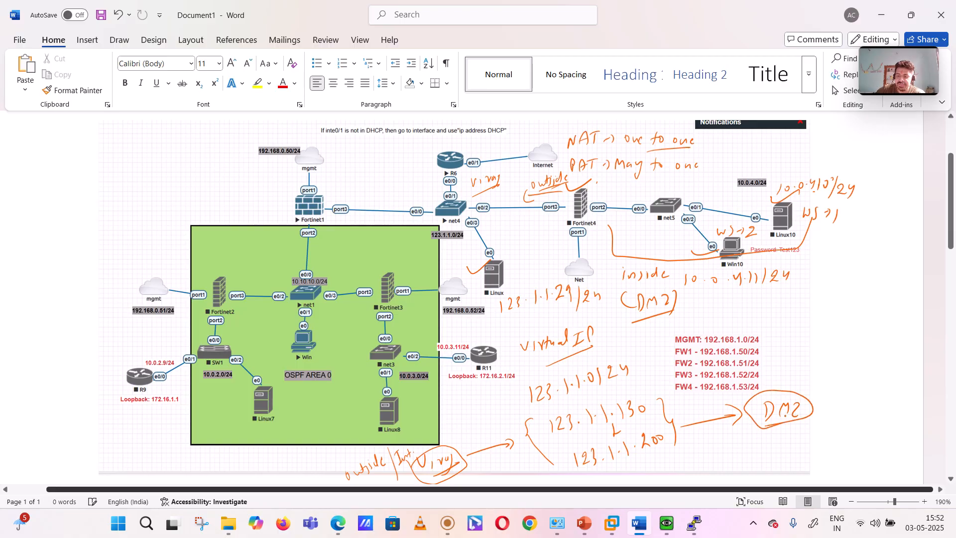
Step: Write "WS→1" and "WS→2" beside the circled DMZ label
{"action": "mouse_move", "coordinate": [812, 367]}
{"action": "left_mouse_down"}
{"action": "mouse_move", "coordinate": [827, 378]}
{"action": "mouse_move", "coordinate": [847, 369]}
{"action": "left_mouse_up"}
{"action": "left_click_drag", "start_coordinate": [851, 363], "coordinate": [850, 377]}
{"action": "mouse_move", "coordinate": [825, 409]}
{"action": "left_mouse_down"}
{"action": "mouse_move", "coordinate": [822, 417]}
{"action": "mouse_move", "coordinate": [846, 410]}
{"action": "left_mouse_up"}
{"action": "left_click_drag", "start_coordinate": [852, 404], "coordinate": [868, 407]}
{"action": "left_click_drag", "start_coordinate": [857, 408], "coordinate": [881, 407]}
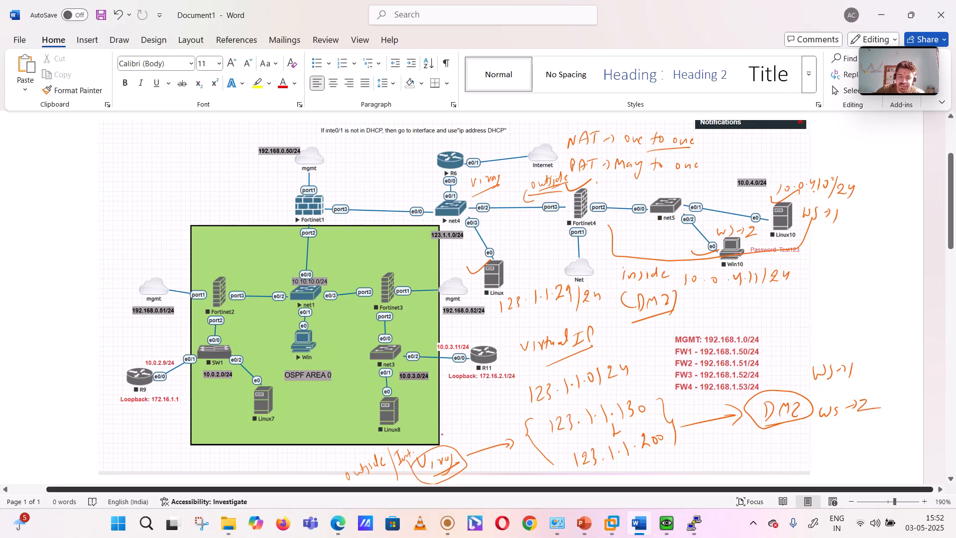
Step: Write "x.x.x.x" above the circled user's name and underline the 123.1.1.0 subnet
{"action": "mouse_move", "coordinate": [442, 432]}
{"action": "left_mouse_down"}
{"action": "mouse_move", "coordinate": [454, 442]}
{"action": "mouse_move", "coordinate": [482, 433]}
{"action": "left_mouse_up"}
{"action": "left_click_drag", "start_coordinate": [481, 426], "coordinate": [476, 435]}
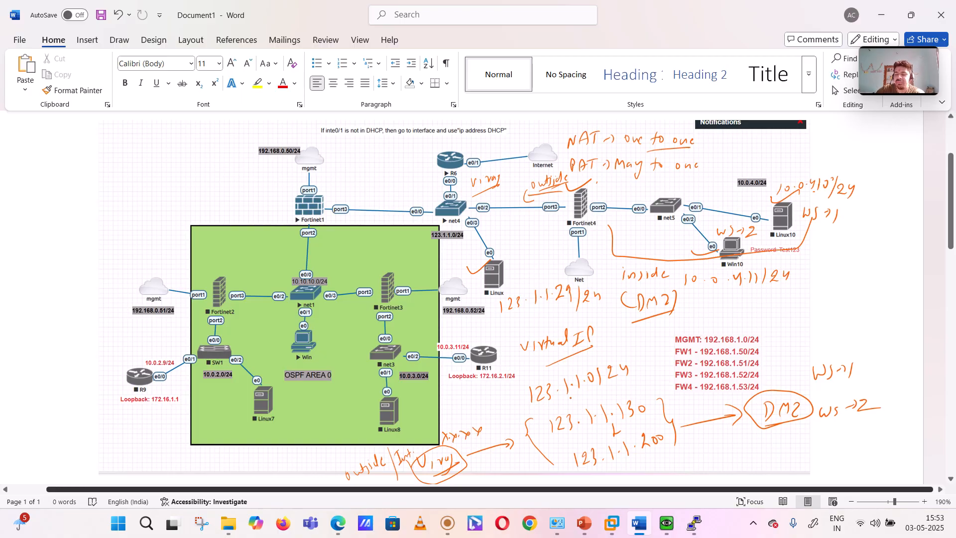
{"action": "left_click_drag", "start_coordinate": [546, 404], "coordinate": [597, 389]}
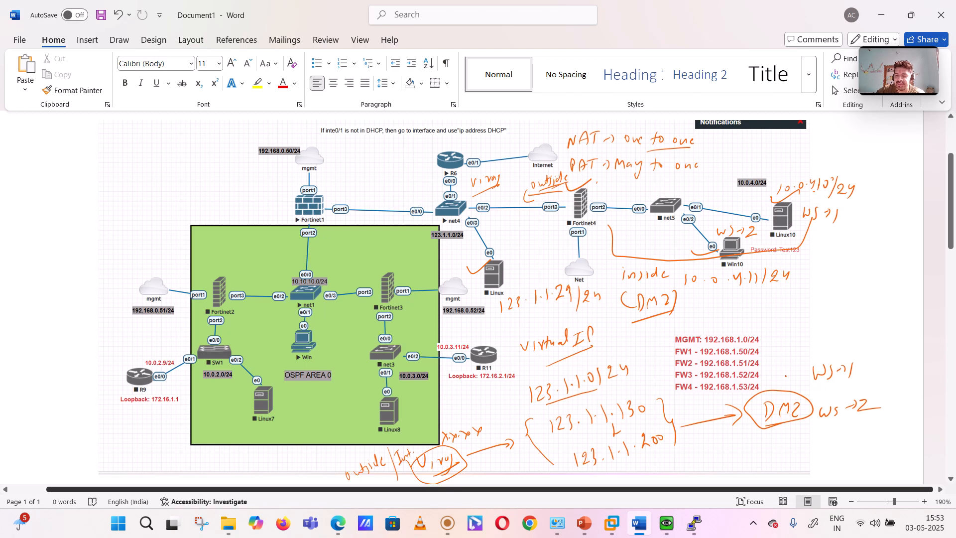
Step: Mark WS→1 and WS→2 near the DMZ label with small strokes and write 10.0.4.10 above WS→1
{"action": "left_click_drag", "start_coordinate": [783, 378], "coordinate": [794, 376]}
{"action": "left_click_drag", "start_coordinate": [795, 373], "coordinate": [799, 381]}
{"action": "left_click_drag", "start_coordinate": [813, 427], "coordinate": [826, 423]}
{"action": "left_click_drag", "start_coordinate": [820, 431], "coordinate": [829, 424]}
{"action": "left_click_drag", "start_coordinate": [804, 343], "coordinate": [799, 355]}
{"action": "left_click_drag", "start_coordinate": [812, 345], "coordinate": [845, 349]}
{"action": "left_click_drag", "start_coordinate": [858, 343], "coordinate": [856, 343]}
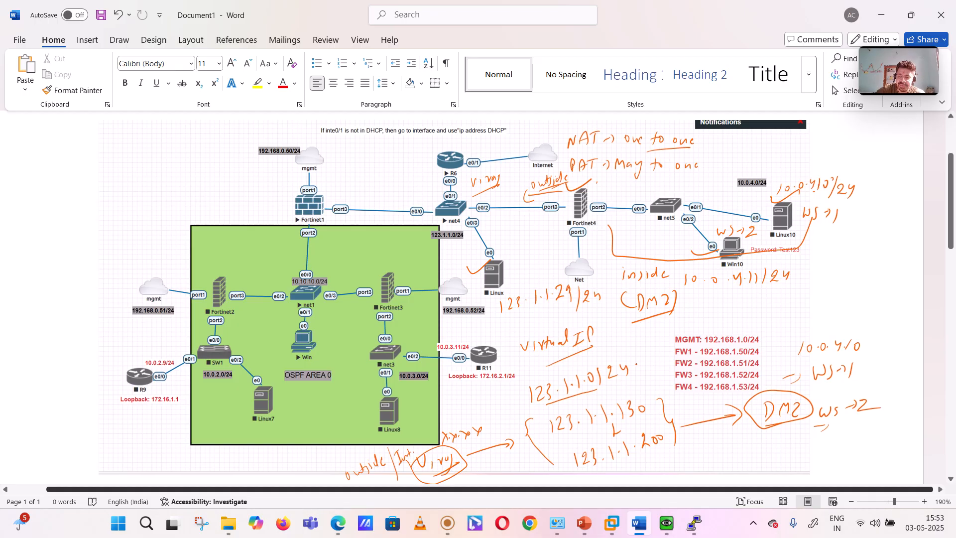
Step: Draw a line from 123.1.1.130 to 10.0.4.10 and write "(.131)" beneath WS→2
{"action": "left_click_drag", "start_coordinate": [636, 366], "coordinate": [669, 356]}
{"action": "mouse_move", "coordinate": [650, 408]}
{"action": "left_mouse_down"}
{"action": "mouse_move", "coordinate": [785, 354]}
{"action": "mouse_move", "coordinate": [780, 364]}
{"action": "left_mouse_up"}
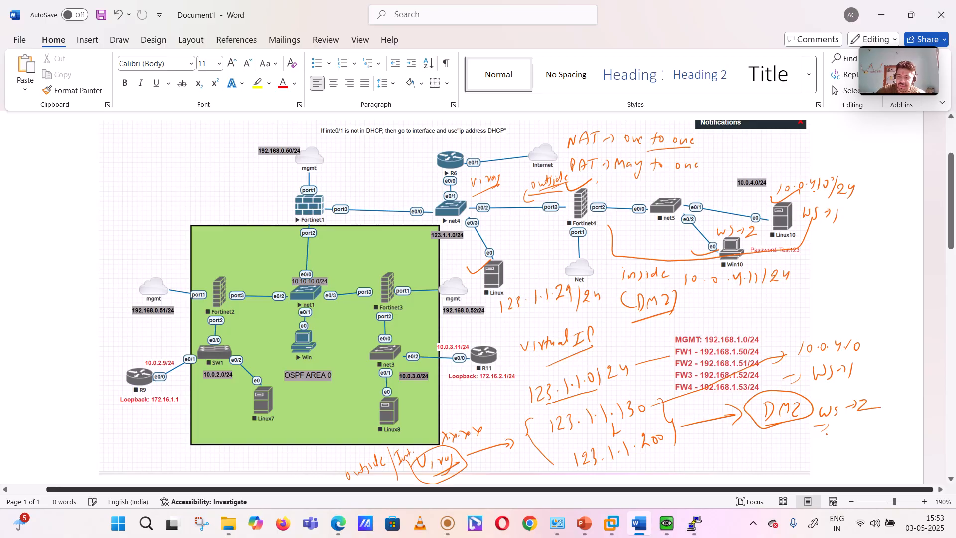
{"action": "mouse_move", "coordinate": [842, 430]}
{"action": "left_mouse_down"}
{"action": "mouse_move", "coordinate": [839, 449]}
{"action": "mouse_move", "coordinate": [872, 443]}
{"action": "left_mouse_up"}
{"action": "mouse_move", "coordinate": [880, 426]}
{"action": "left_mouse_down"}
{"action": "mouse_move", "coordinate": [888, 437]}
{"action": "mouse_move", "coordinate": [875, 445]}
{"action": "left_mouse_up"}
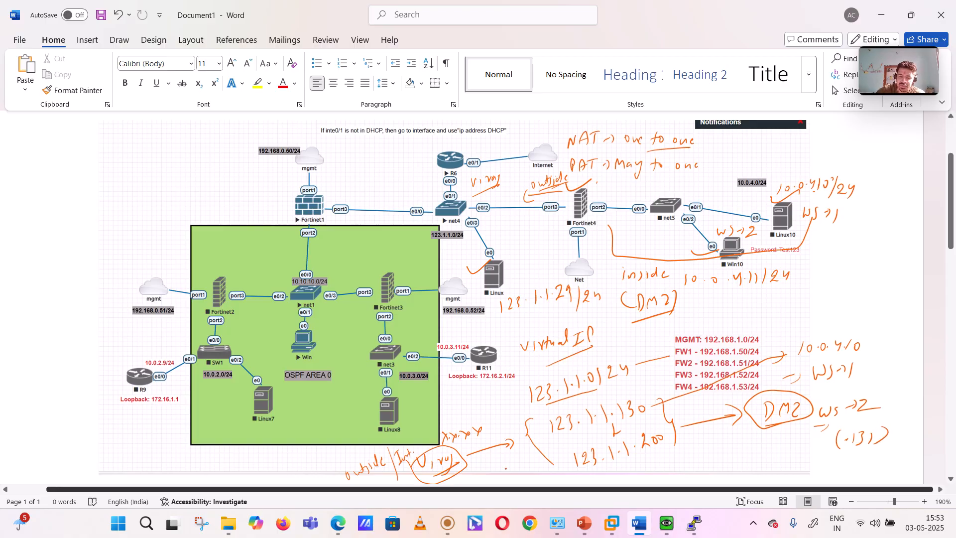
Step: Write the external user's name with an arrow to 123.1.1.130 below the Win10 address, underlining the IP
{"action": "mouse_move", "coordinate": [727, 309]}
{"action": "left_mouse_down"}
{"action": "mouse_move", "coordinate": [765, 314]}
{"action": "mouse_move", "coordinate": [751, 322]}
{"action": "left_mouse_up"}
{"action": "left_click_drag", "start_coordinate": [772, 312], "coordinate": [797, 313]}
{"action": "left_click_drag", "start_coordinate": [806, 300], "coordinate": [815, 312]}
{"action": "mouse_move", "coordinate": [816, 299]}
{"action": "left_mouse_down"}
{"action": "mouse_move", "coordinate": [814, 311]}
{"action": "mouse_move", "coordinate": [839, 309]}
{"action": "left_mouse_up"}
{"action": "left_click", "coordinate": [833, 301]}
{"action": "left_click", "coordinate": [845, 307]}
{"action": "mouse_move", "coordinate": [851, 297]}
{"action": "left_mouse_down"}
{"action": "mouse_move", "coordinate": [849, 309]}
{"action": "mouse_move", "coordinate": [877, 304]}
{"action": "left_mouse_up"}
{"action": "left_click_drag", "start_coordinate": [807, 319], "coordinate": [876, 312]}
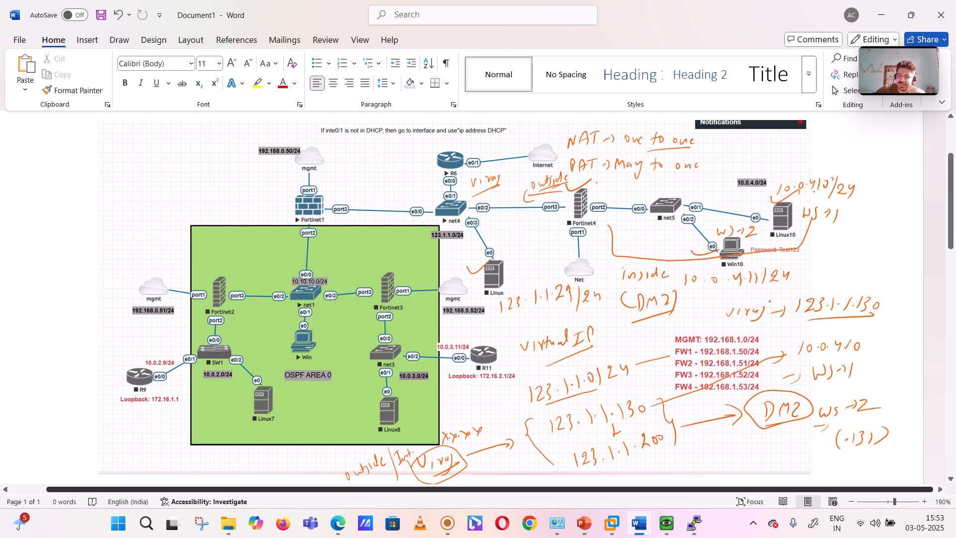
Step: Circle Fortinet4 and the Linux host, and tick 10.0.4.10 and the WS→1 label beside Linux10
{"action": "mouse_move", "coordinate": [580, 226]}
{"action": "left_mouse_down"}
{"action": "mouse_move", "coordinate": [612, 203]}
{"action": "mouse_move", "coordinate": [573, 196]}
{"action": "mouse_move", "coordinate": [567, 224]}
{"action": "left_mouse_up"}
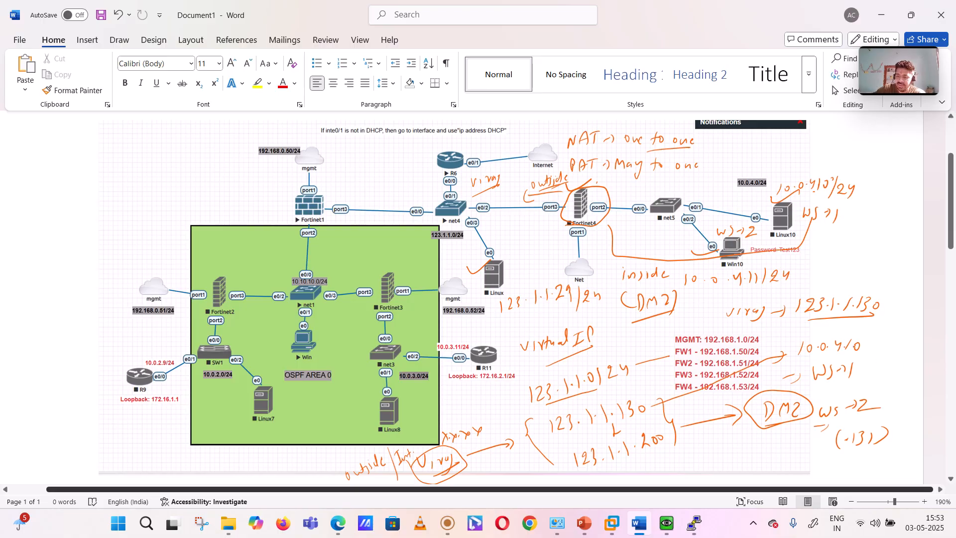
{"action": "left_click_drag", "start_coordinate": [867, 345], "coordinate": [886, 336]}
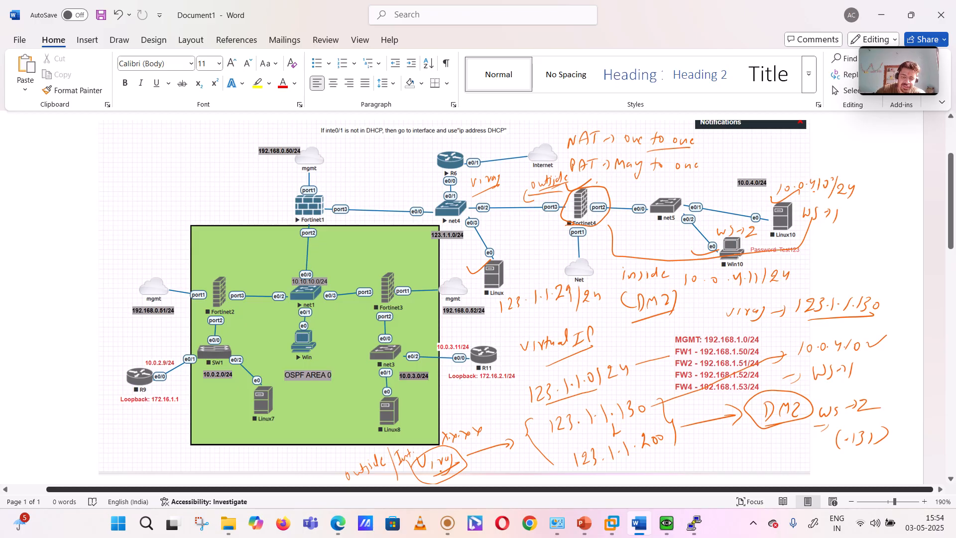
{"action": "mouse_move", "coordinate": [491, 253]}
{"action": "left_mouse_down"}
{"action": "mouse_move", "coordinate": [476, 290]}
{"action": "mouse_move", "coordinate": [522, 275]}
{"action": "mouse_move", "coordinate": [487, 247]}
{"action": "mouse_move", "coordinate": [471, 262]}
{"action": "mouse_move", "coordinate": [507, 255]}
{"action": "left_mouse_up"}
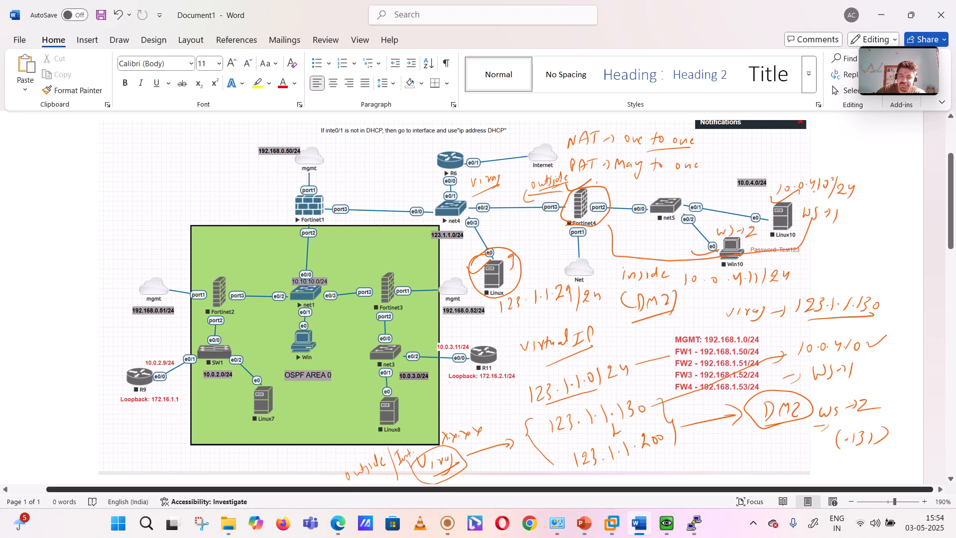
{"action": "left_click_drag", "start_coordinate": [824, 223], "coordinate": [837, 225]}
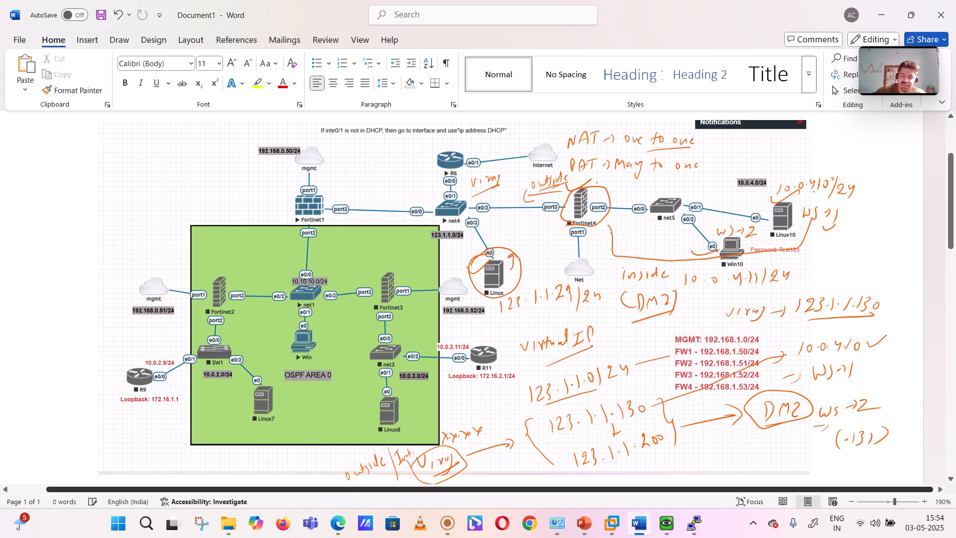
Step: Label the Linux host "out" and the 10.0.4.0/24 network "inside", and add a tick on Fortinet4
{"action": "left_click_drag", "start_coordinate": [498, 235], "coordinate": [517, 231]}
{"action": "mouse_move", "coordinate": [750, 169]}
{"action": "left_mouse_down"}
{"action": "mouse_move", "coordinate": [779, 159]}
{"action": "mouse_move", "coordinate": [778, 168]}
{"action": "left_mouse_up"}
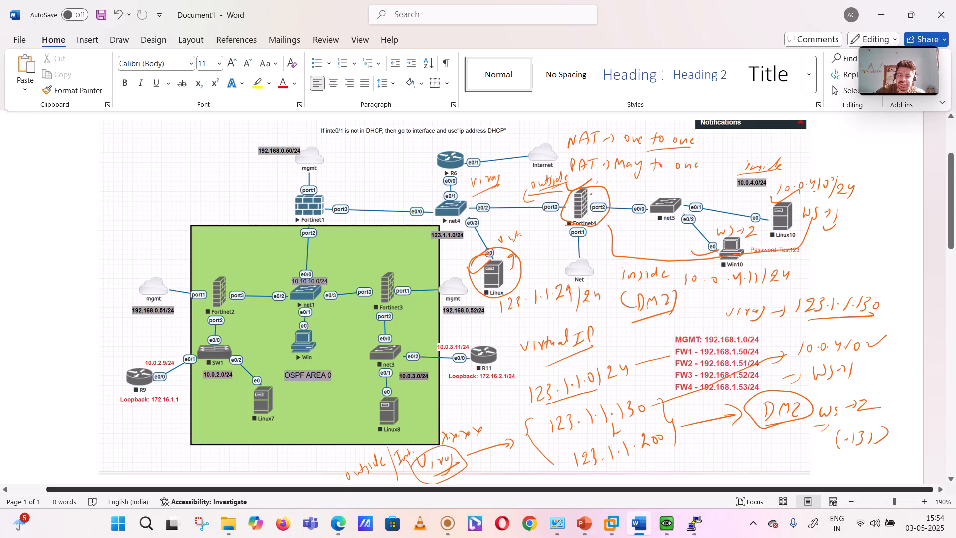
{"action": "left_click_drag", "start_coordinate": [591, 198], "coordinate": [611, 187]}
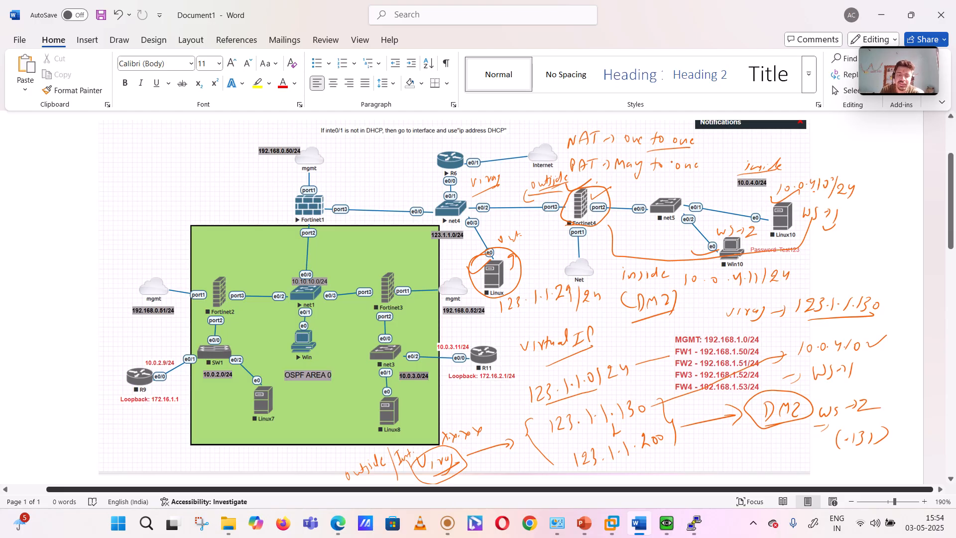
Step: Switch to the EVE topology page in Edge and lock the lab
{"action": "left_click", "coordinate": [338, 524]}
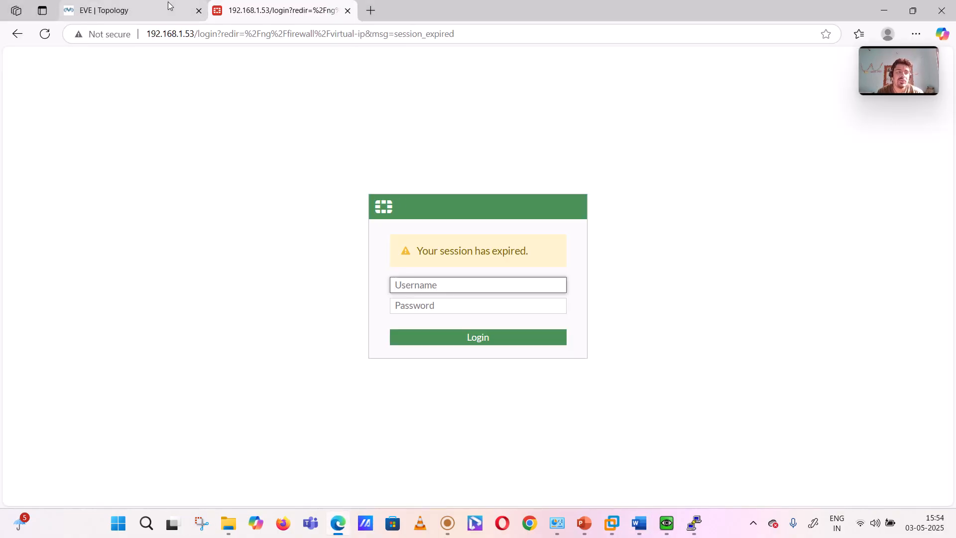
{"action": "left_click", "coordinate": [149, 10]}
{"action": "left_click_drag", "start_coordinate": [452, 130], "coordinate": [551, 260]}
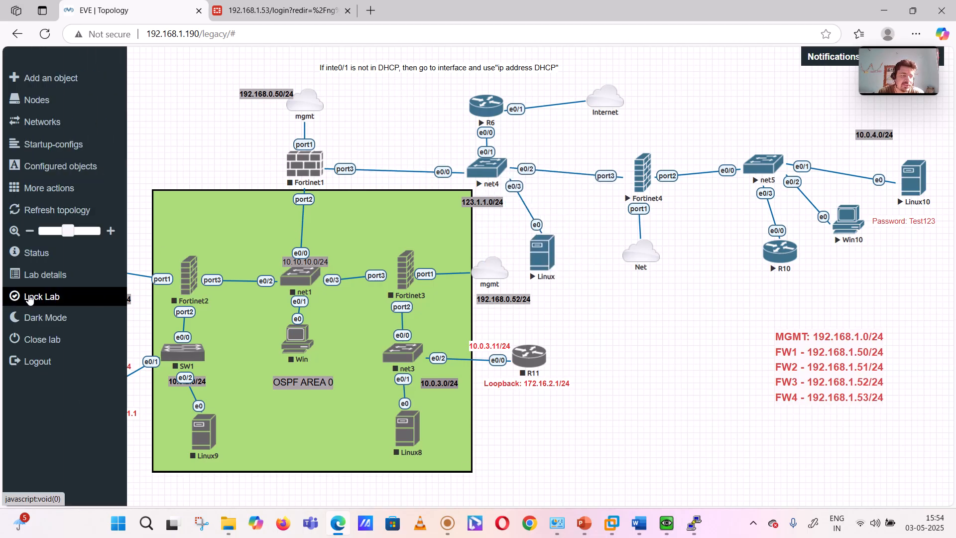
{"action": "left_click", "coordinate": [17, 298]}
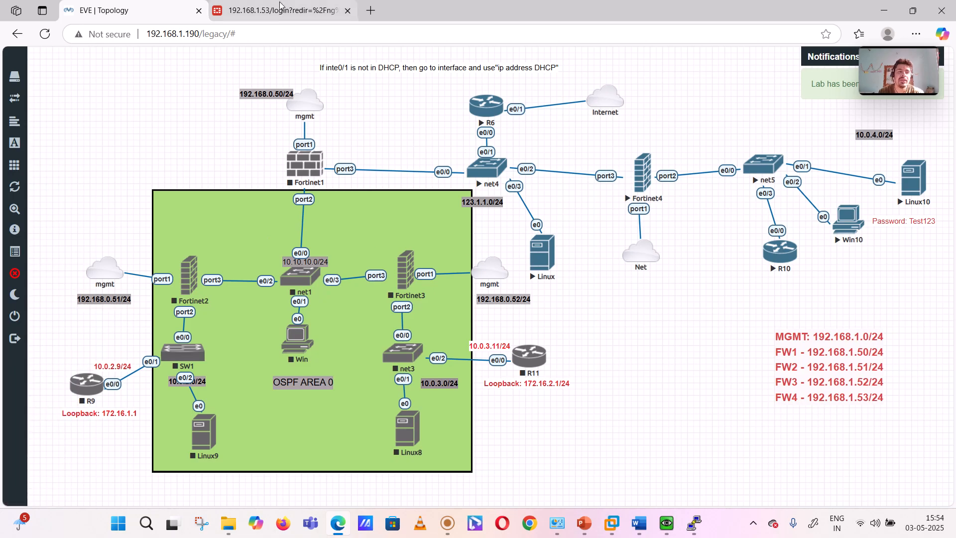
Step: Log in to the firewall at 192.168.1.53 as admin with the account password and dismiss the FortiOS 7.0.0 introduction
{"action": "left_click", "coordinate": [281, 6]}
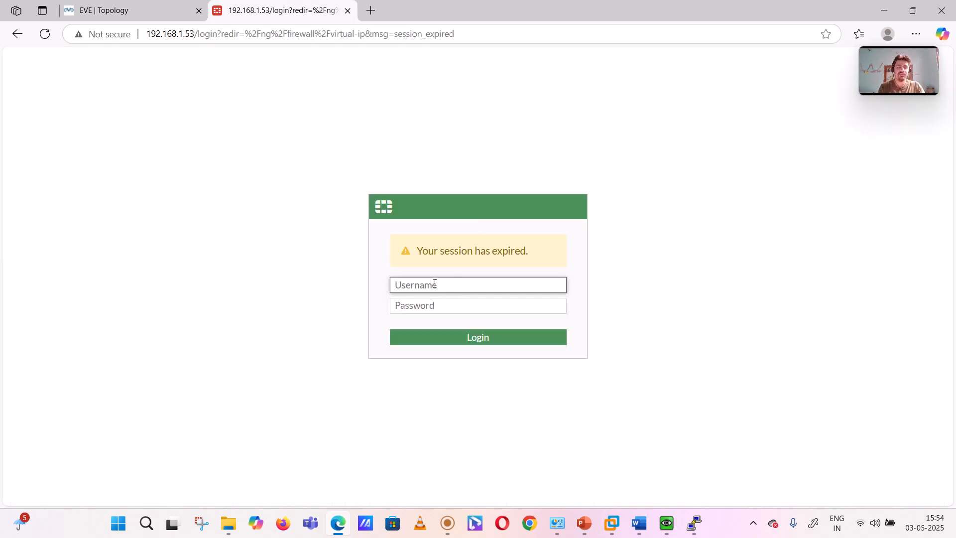
{"action": "type", "text": "admin"}
{"action": "key", "text": "Tab"}
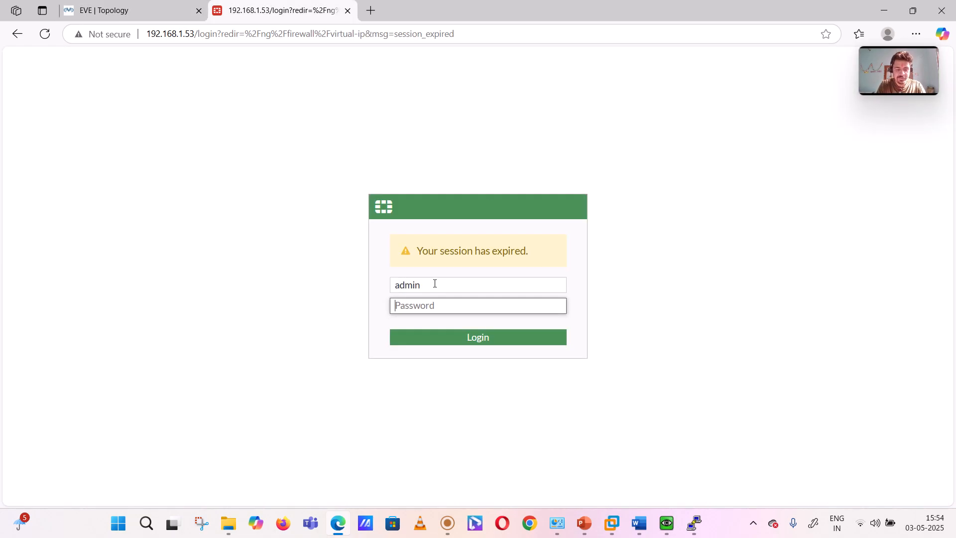
{"action": "type", "text": "admin"}
{"action": "key", "text": "Return"}
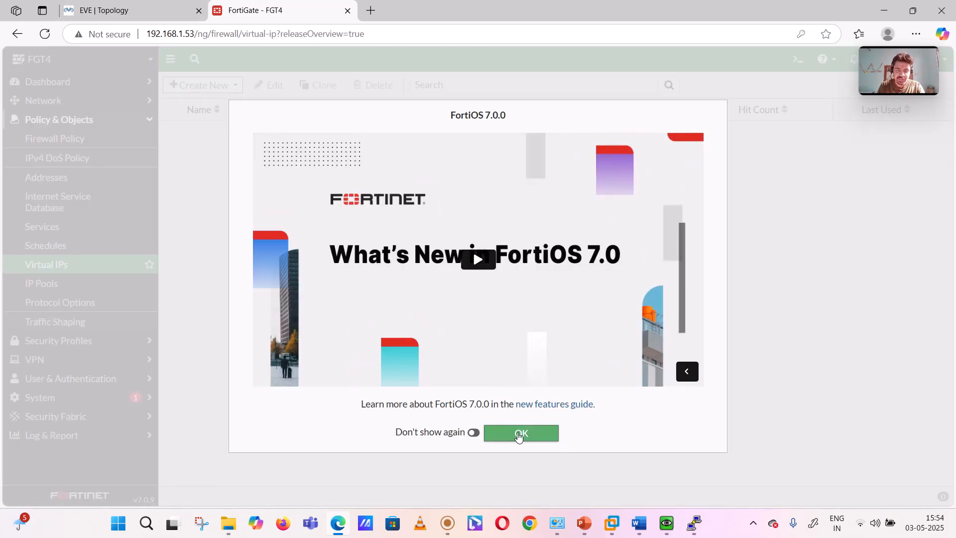
{"action": "left_click", "coordinate": [518, 435]}
Step: From the EVE topology, bring up the Linux host's console, open a terminal and ping 8.8.8.8
{"action": "left_click", "coordinate": [122, 6]}
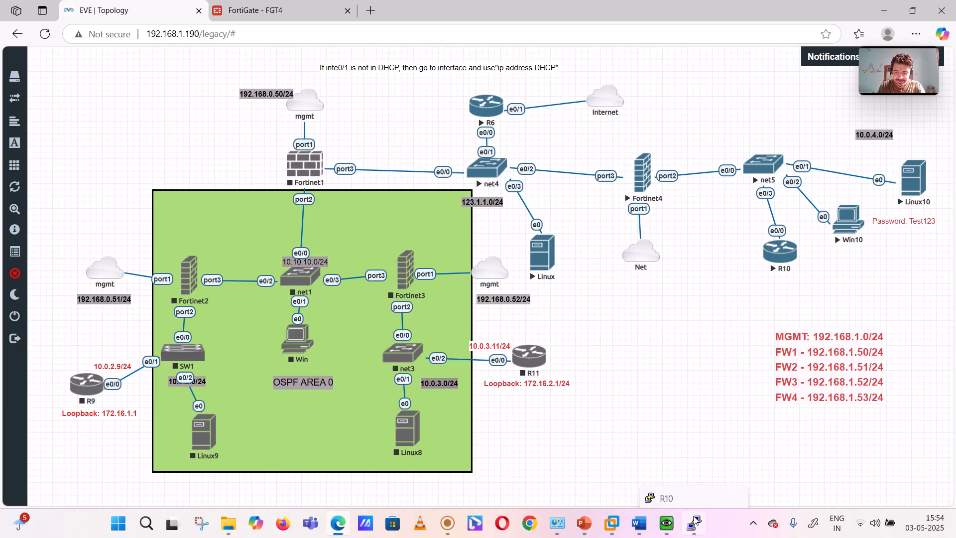
{"action": "mouse_move", "coordinate": [676, 524]}
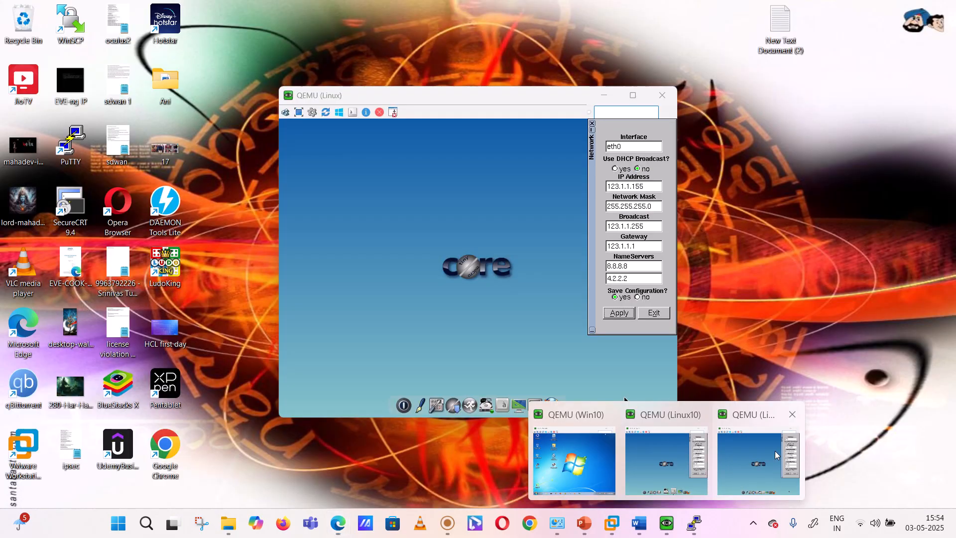
{"action": "left_click", "coordinate": [758, 463]}
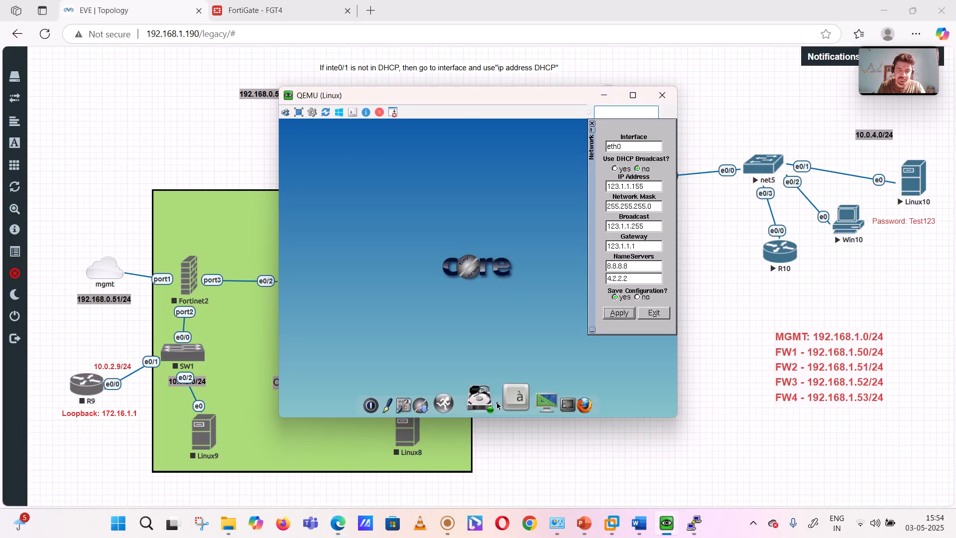
{"action": "left_click", "coordinate": [534, 404]}
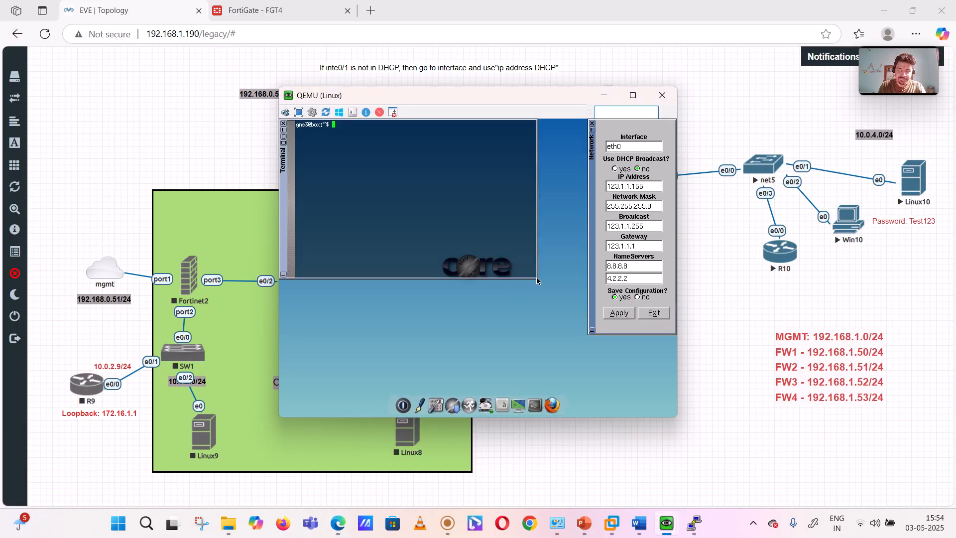
{"action": "type", "text": "ping "}
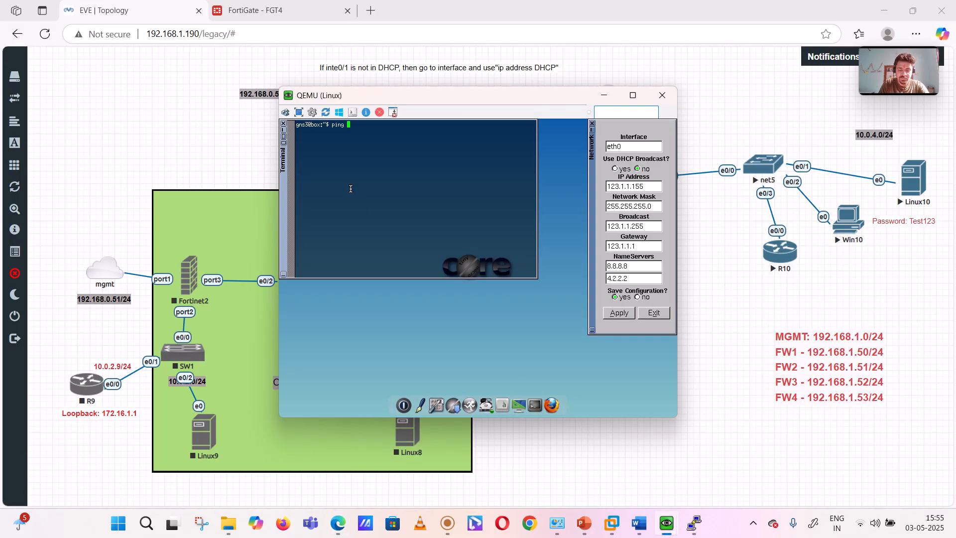
{"action": "type", "text": "8.8.8.8"}
{"action": "key", "text": "Return"}
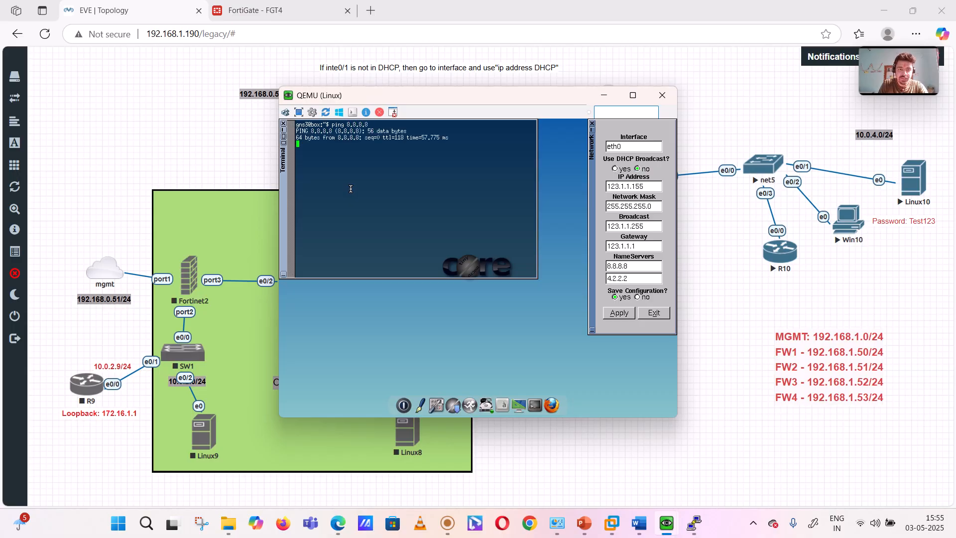
Step: Return to the FortiGate, view its network interfaces and expand the System section
{"action": "left_click", "coordinate": [299, 8]}
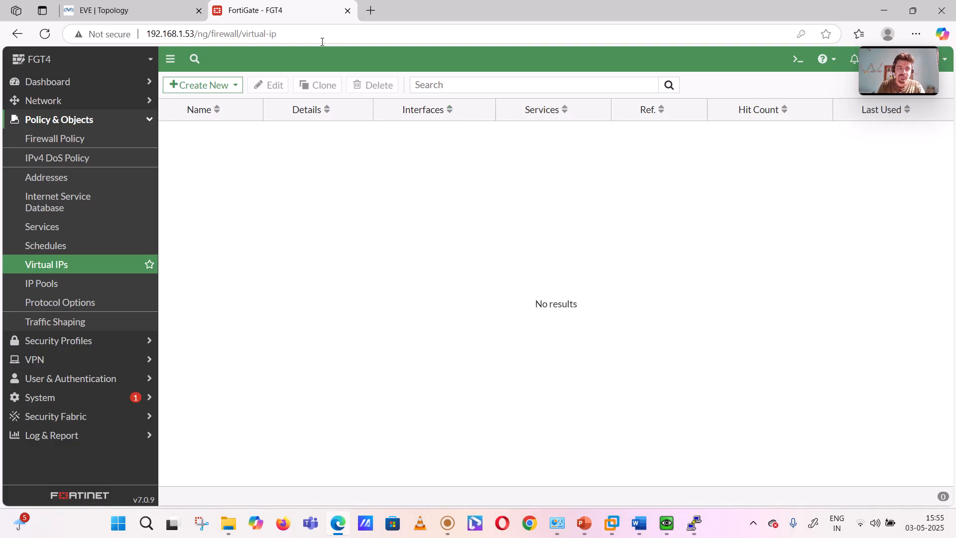
{"action": "left_click", "coordinate": [64, 105]}
{"action": "left_click", "coordinate": [63, 121]}
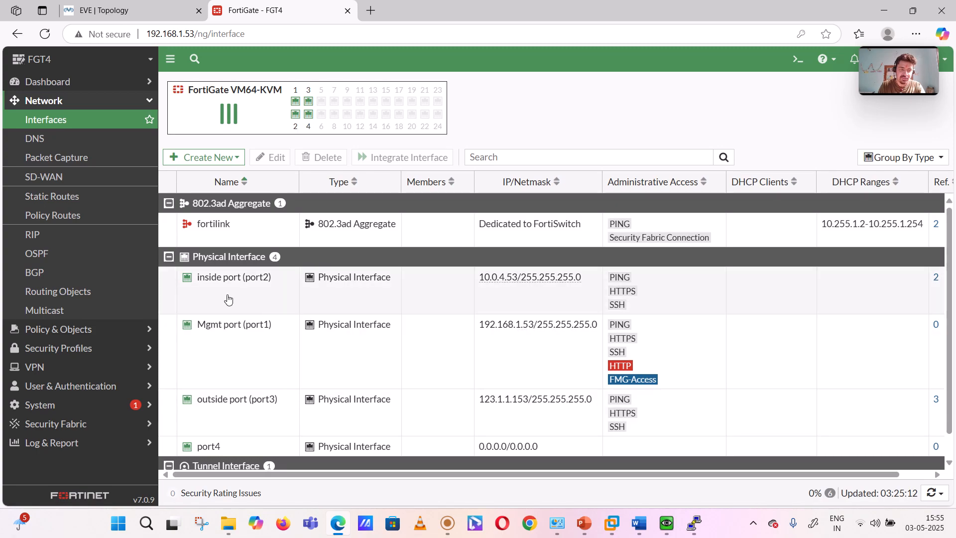
{"action": "left_click", "coordinate": [74, 408]}
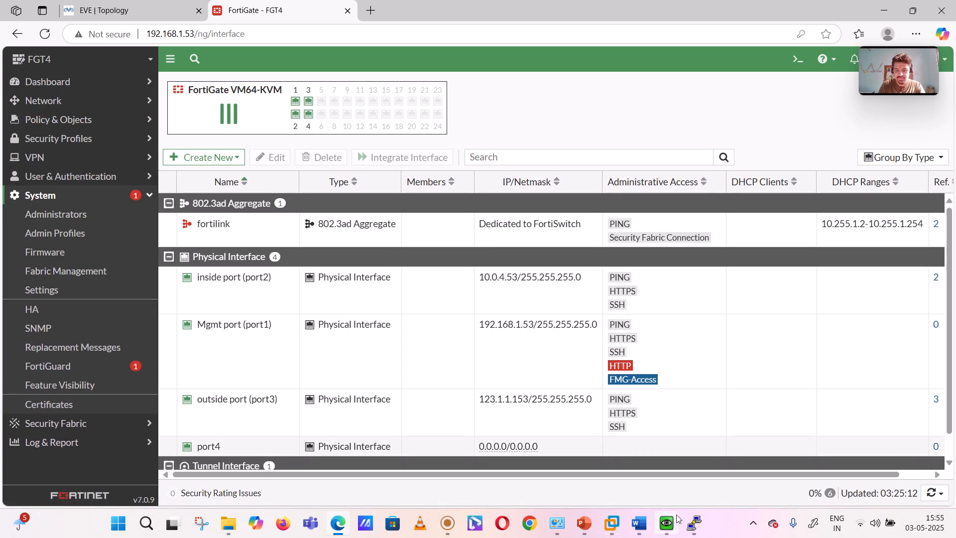
Step: Switch to the Word document and handwrite "1) NAT" beside the topology, underlining NAT
{"action": "left_click", "coordinate": [641, 529]}
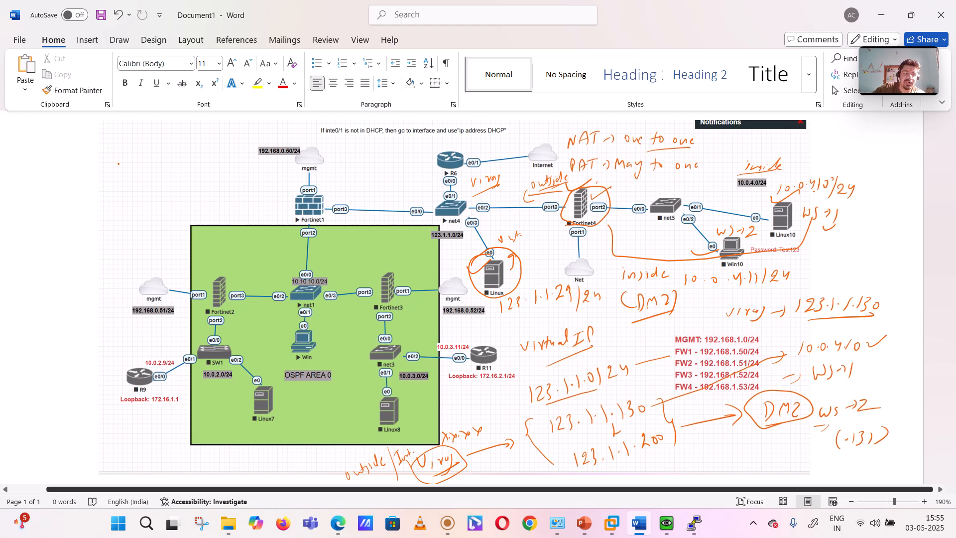
{"action": "left_click_drag", "start_coordinate": [117, 174], "coordinate": [136, 155]}
{"action": "mouse_move", "coordinate": [117, 188]}
{"action": "left_mouse_down"}
{"action": "mouse_move", "coordinate": [150, 165]}
{"action": "mouse_move", "coordinate": [99, 191]}
{"action": "left_mouse_up"}
{"action": "left_click_drag", "start_coordinate": [102, 172], "coordinate": [101, 193]}
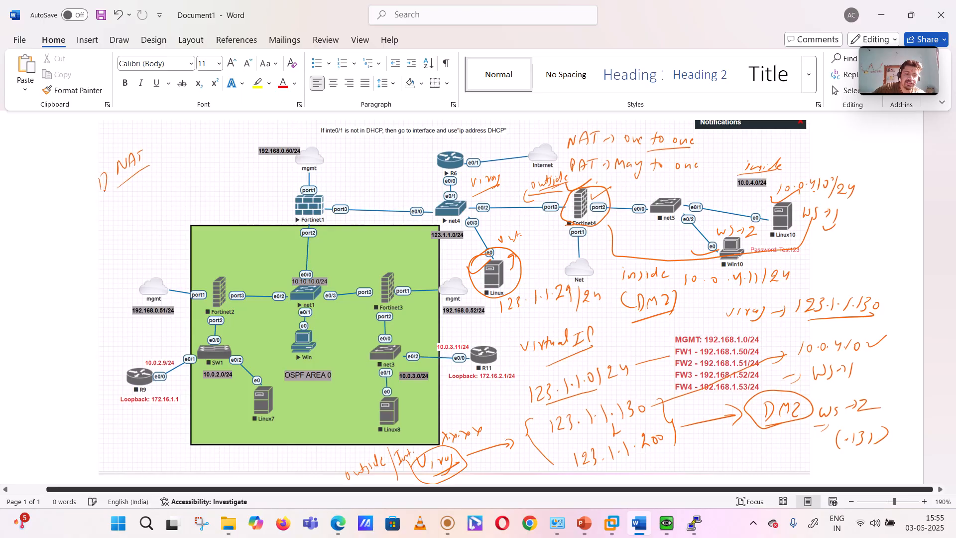
Step: Draw an upper branch from the NAT note and label it "Per Policy"
{"action": "left_click_drag", "start_coordinate": [154, 152], "coordinate": [168, 132]}
{"action": "left_click_drag", "start_coordinate": [170, 140], "coordinate": [175, 133]}
{"action": "mouse_move", "coordinate": [184, 128]}
{"action": "left_mouse_down"}
{"action": "mouse_move", "coordinate": [180, 136]}
{"action": "mouse_move", "coordinate": [209, 119]}
{"action": "mouse_move", "coordinate": [216, 130]}
{"action": "left_mouse_up"}
{"action": "mouse_move", "coordinate": [213, 127]}
{"action": "left_mouse_down"}
{"action": "mouse_move", "coordinate": [222, 124]}
{"action": "mouse_move", "coordinate": [218, 138]}
{"action": "left_mouse_up"}
{"action": "left_click_drag", "start_coordinate": [223, 132], "coordinate": [221, 138]}
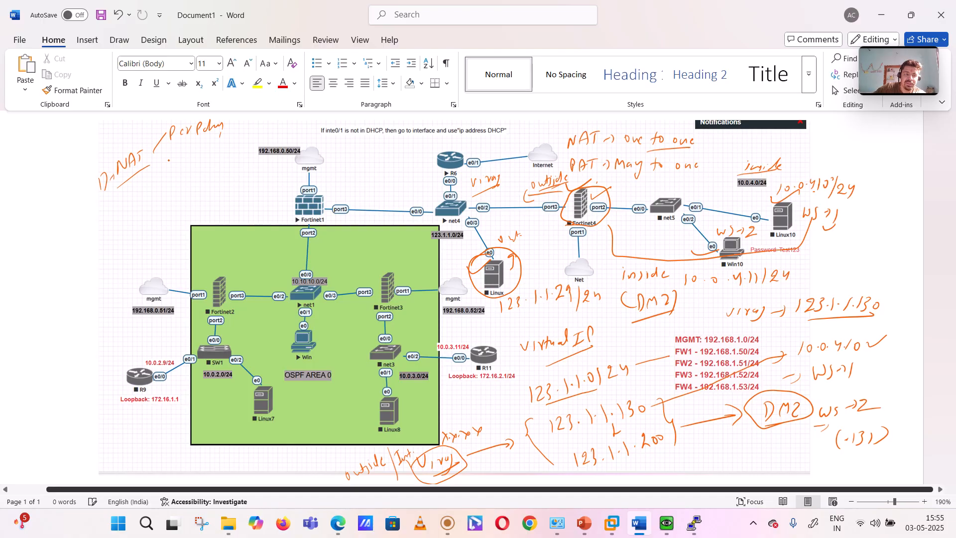
Step: Add a lower "Central" branch to the NAT note, tick both branches and underline "Per Policy"
{"action": "left_click", "coordinate": [193, 159]}
{"action": "mouse_move", "coordinate": [164, 160]}
{"action": "left_mouse_down"}
{"action": "mouse_move", "coordinate": [186, 168]}
{"action": "mouse_move", "coordinate": [230, 152]}
{"action": "left_mouse_up"}
{"action": "mouse_move", "coordinate": [232, 156]}
{"action": "left_mouse_down"}
{"action": "mouse_move", "coordinate": [234, 147]}
{"action": "mouse_move", "coordinate": [192, 170]}
{"action": "left_mouse_up"}
{"action": "mouse_move", "coordinate": [227, 121]}
{"action": "left_mouse_down"}
{"action": "mouse_move", "coordinate": [233, 128]}
{"action": "mouse_move", "coordinate": [244, 116]}
{"action": "left_mouse_up"}
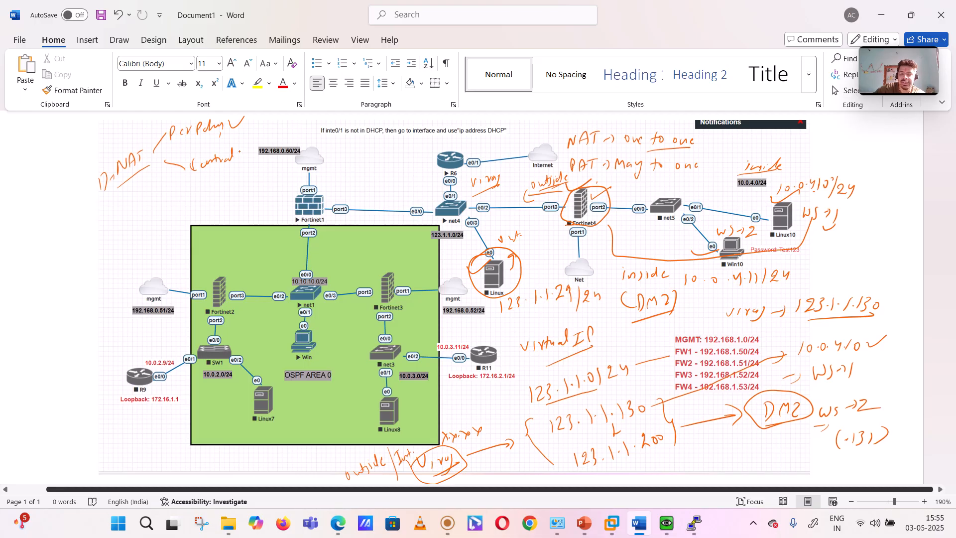
{"action": "left_click_drag", "start_coordinate": [243, 149], "coordinate": [258, 145]}
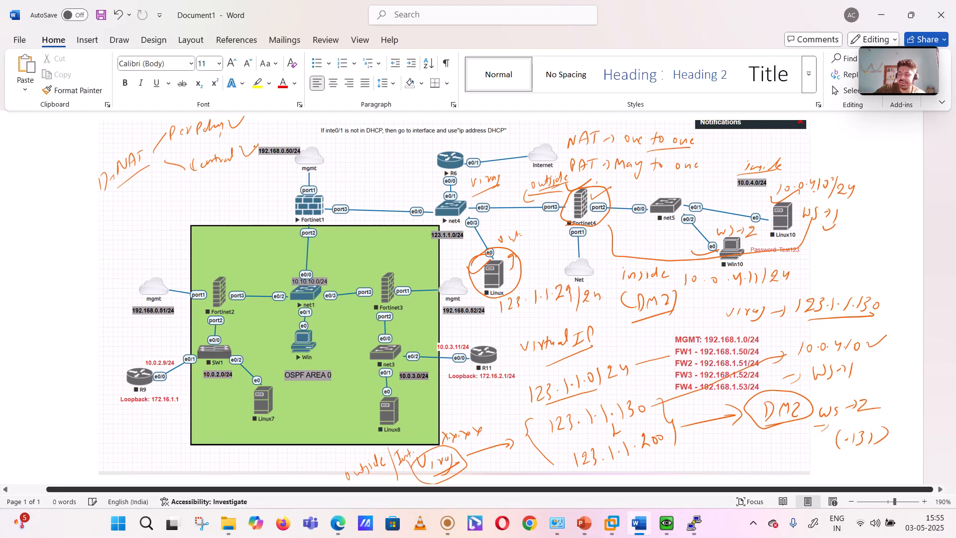
{"action": "left_click_drag", "start_coordinate": [174, 148], "coordinate": [225, 133]}
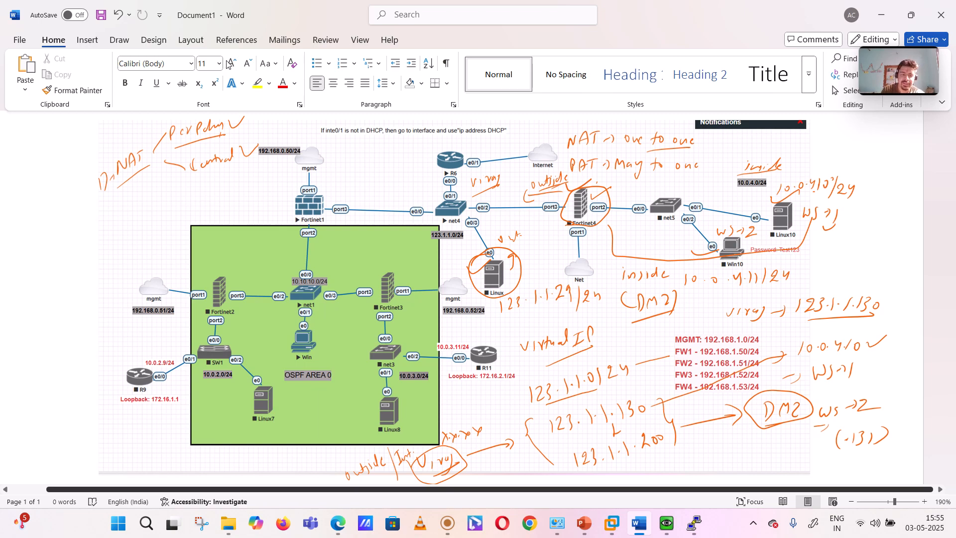
Step: Switch to the FortiGate in Edge and examine the NGFW Mode and Central SNAT options in the system settings
{"action": "left_click", "coordinate": [343, 530]}
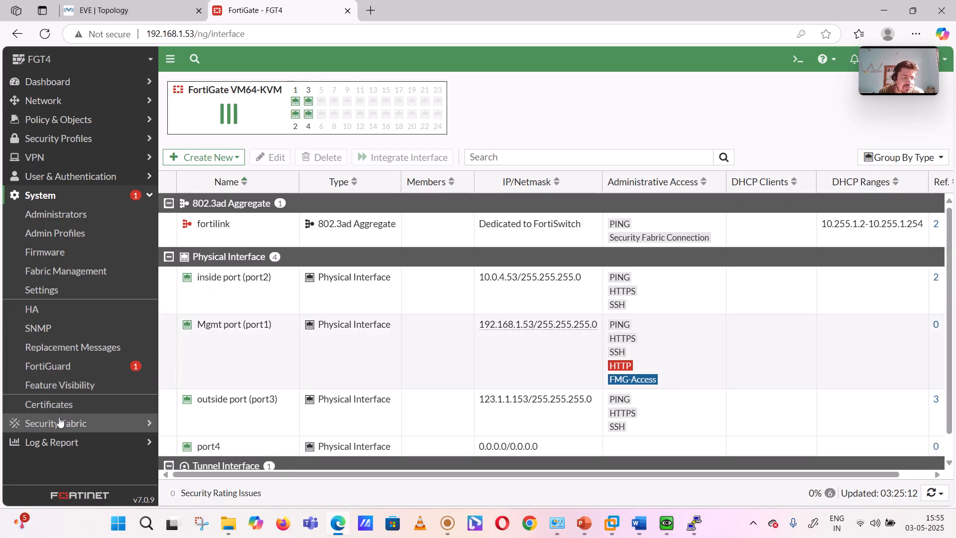
{"action": "left_click", "coordinate": [66, 298]}
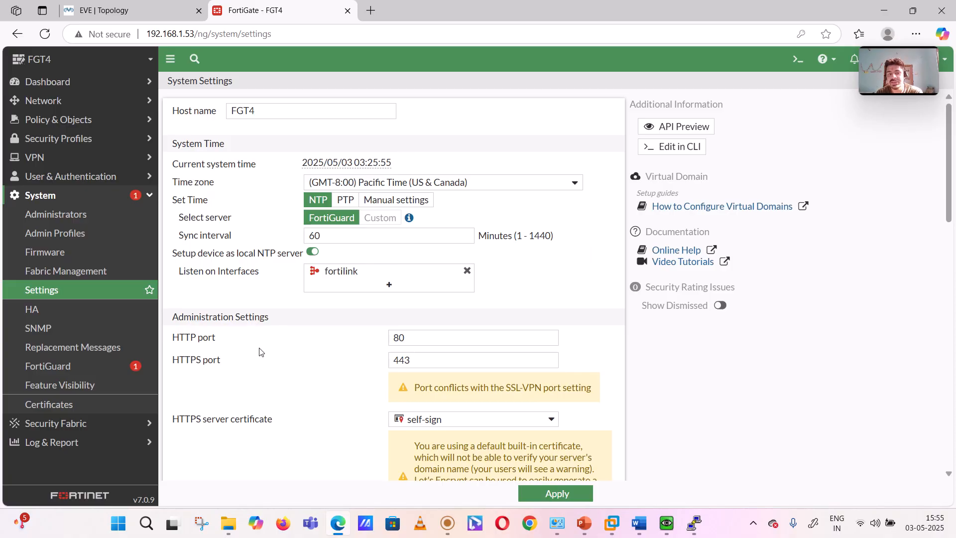
{"action": "scroll", "coordinate": [299, 316], "scroll_direction": "down", "scroll_amount": 10}
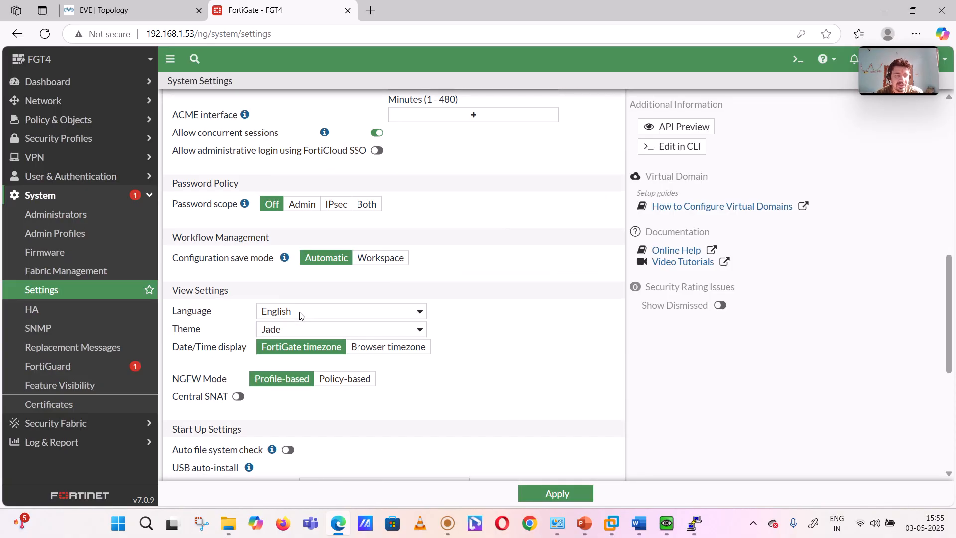
{"action": "scroll", "coordinate": [299, 315], "scroll_direction": "down", "scroll_amount": 3}
{"action": "scroll", "coordinate": [300, 315], "scroll_direction": "down", "scroll_amount": 3}
{"action": "scroll", "coordinate": [300, 316], "scroll_direction": "up", "scroll_amount": 3}
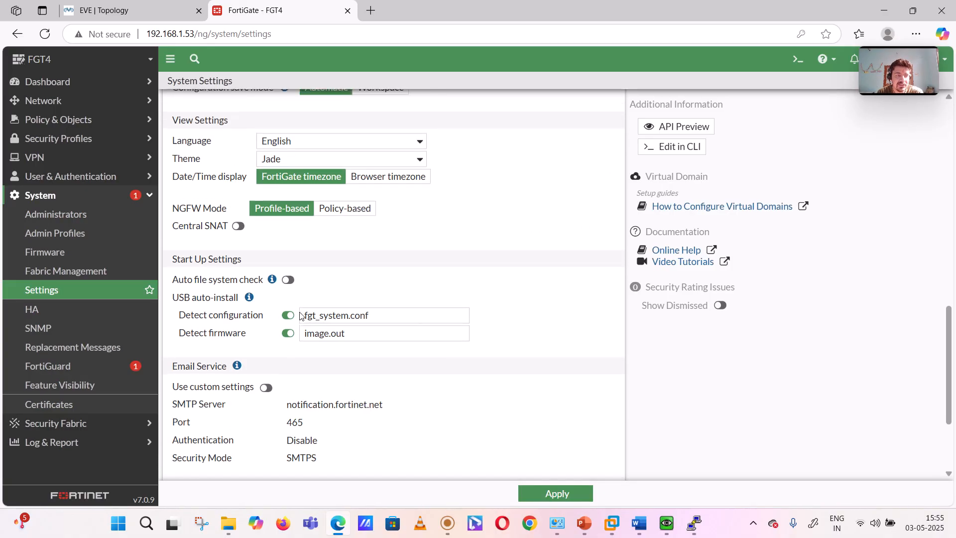
{"action": "scroll", "coordinate": [299, 316], "scroll_direction": "up", "scroll_amount": 6}
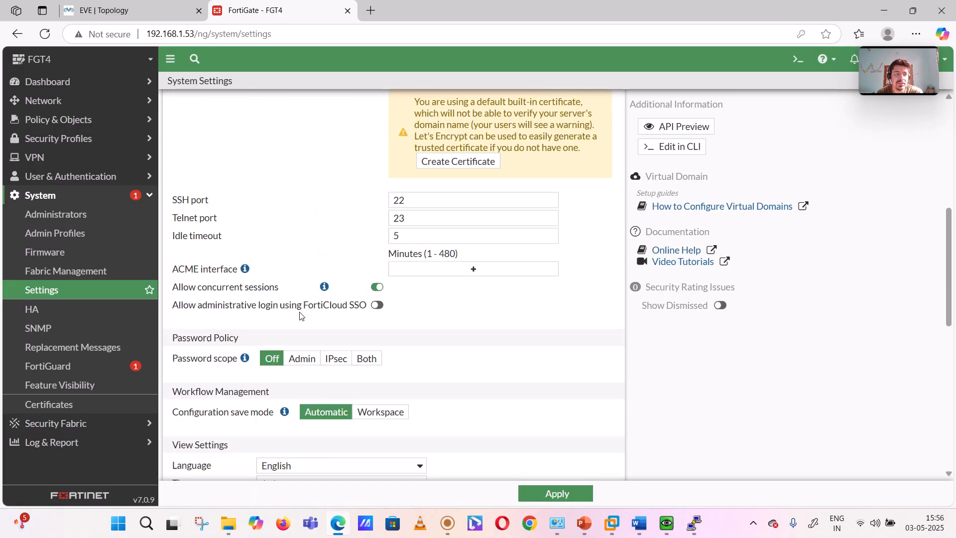
{"action": "scroll", "coordinate": [300, 316], "scroll_direction": "up", "scroll_amount": 7}
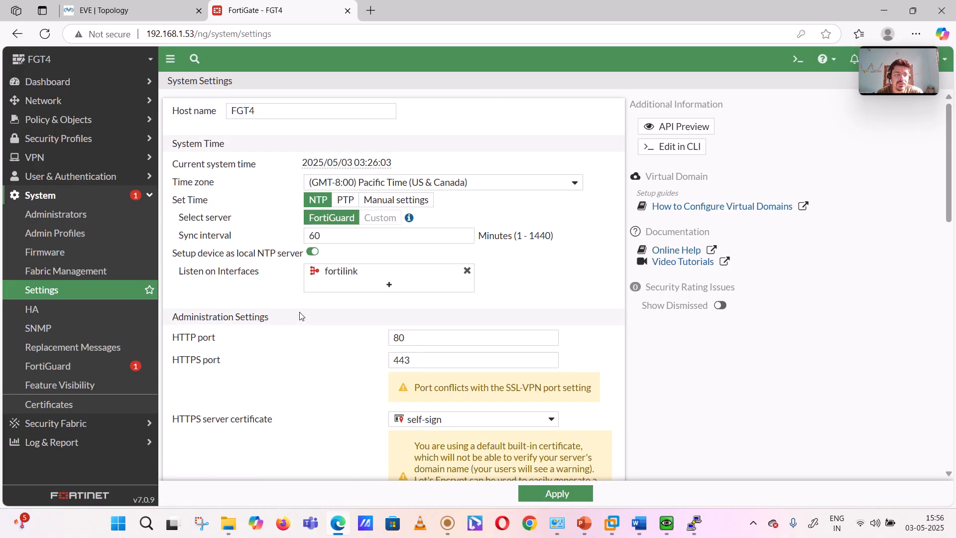
{"action": "scroll", "coordinate": [300, 315], "scroll_direction": "down", "scroll_amount": 12}
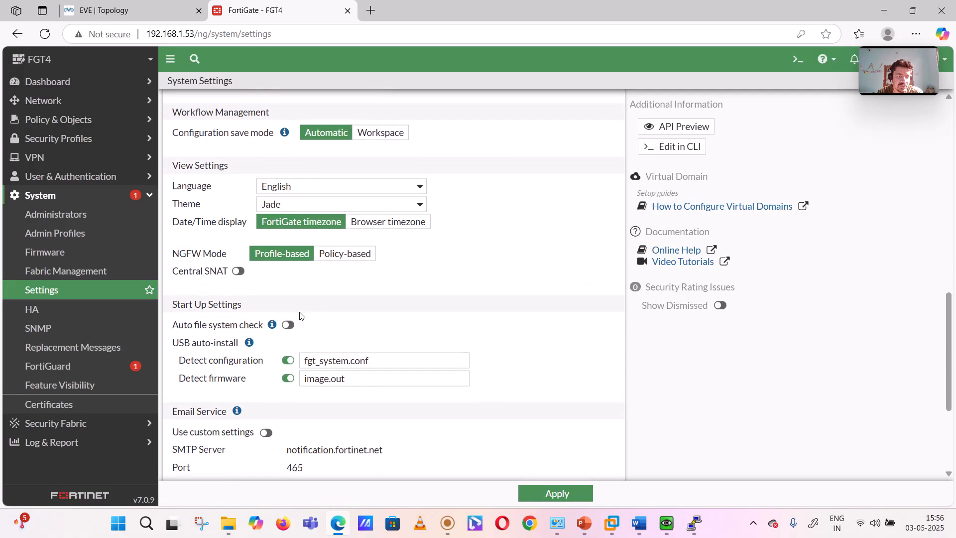
{"action": "scroll", "coordinate": [300, 316], "scroll_direction": "down", "scroll_amount": 1}
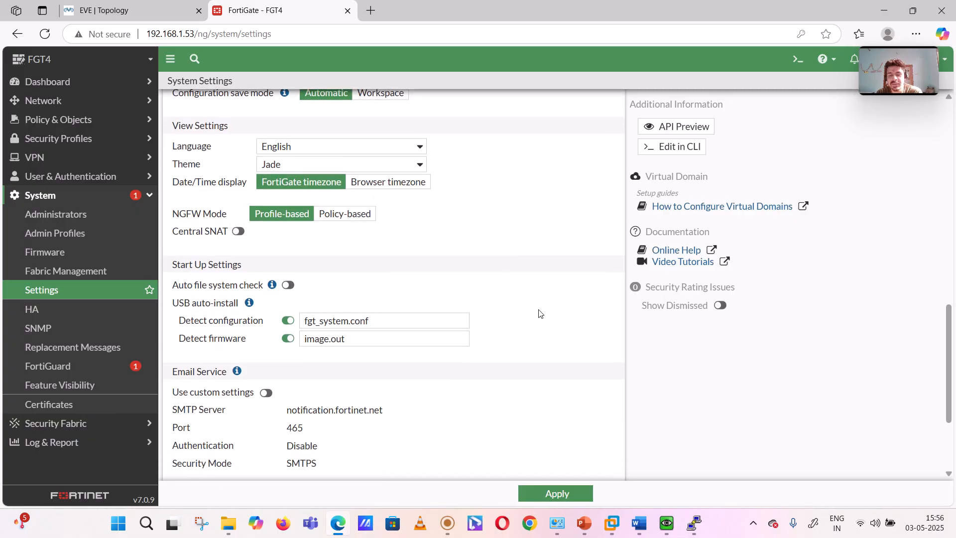
Step: View the firewall policy list, checking it against the EVE topology
{"action": "left_click", "coordinate": [94, 198]}
{"action": "left_click", "coordinate": [91, 120]}
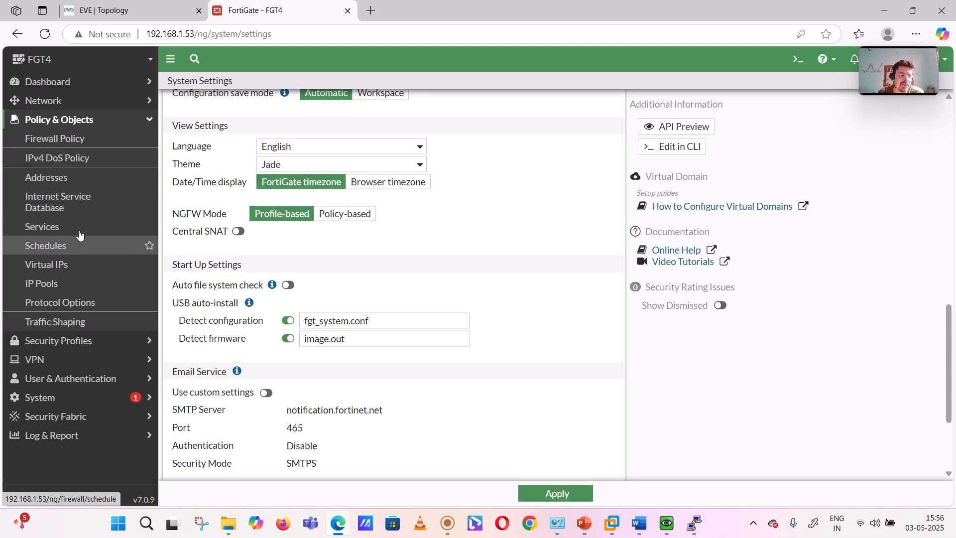
{"action": "left_click", "coordinate": [69, 146]}
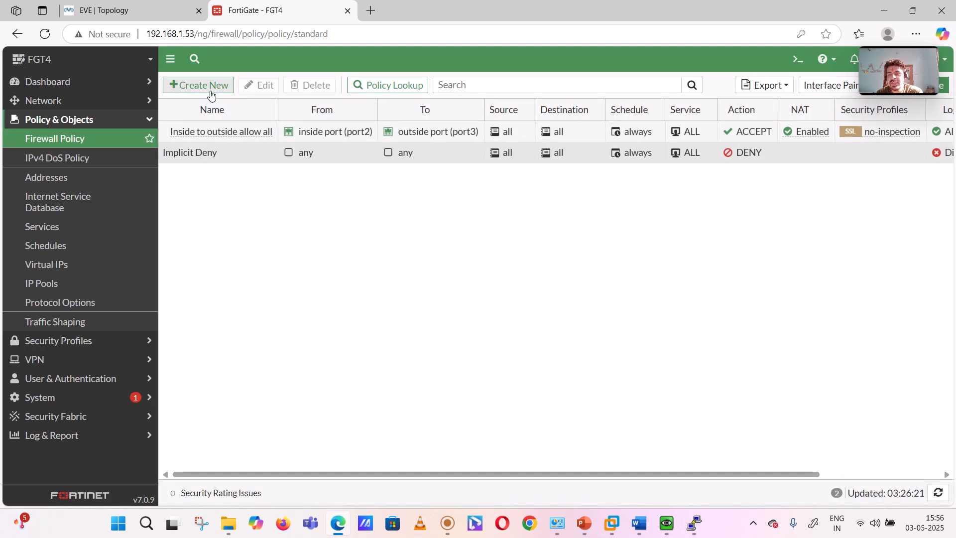
{"action": "left_click", "coordinate": [137, 6]}
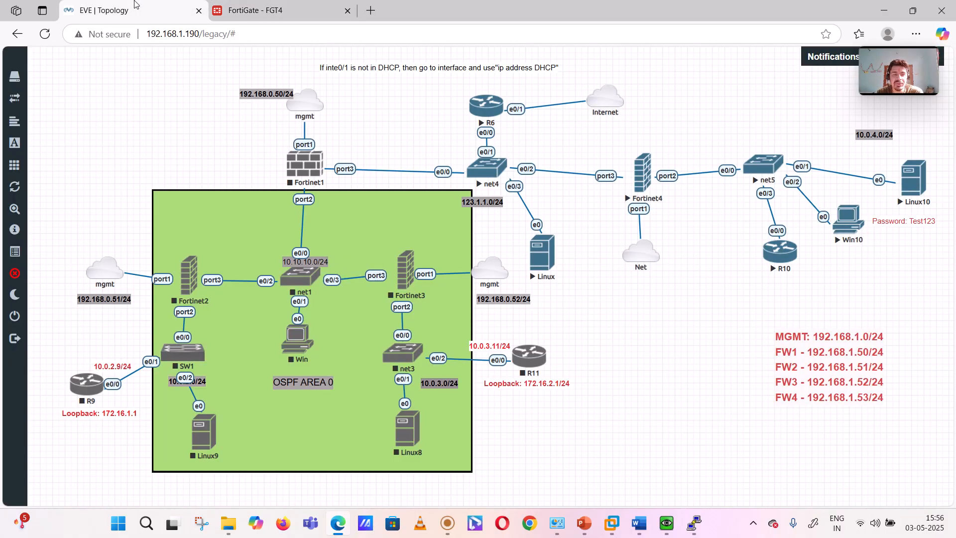
{"action": "left_click", "coordinate": [247, 10]}
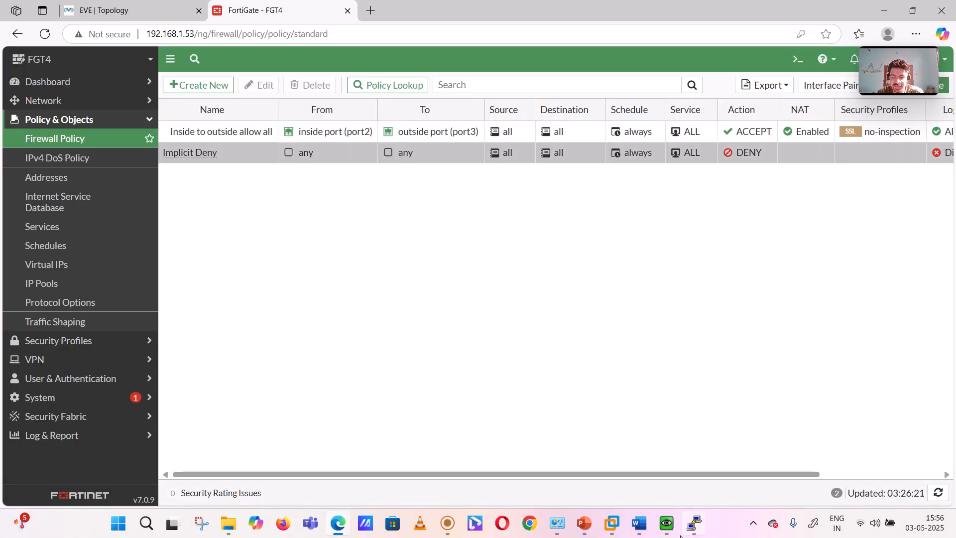
Step: Switch to the Word document and write a circled 1 with "out → inside (Policy)" below the NAT note
{"action": "left_click", "coordinate": [639, 523]}
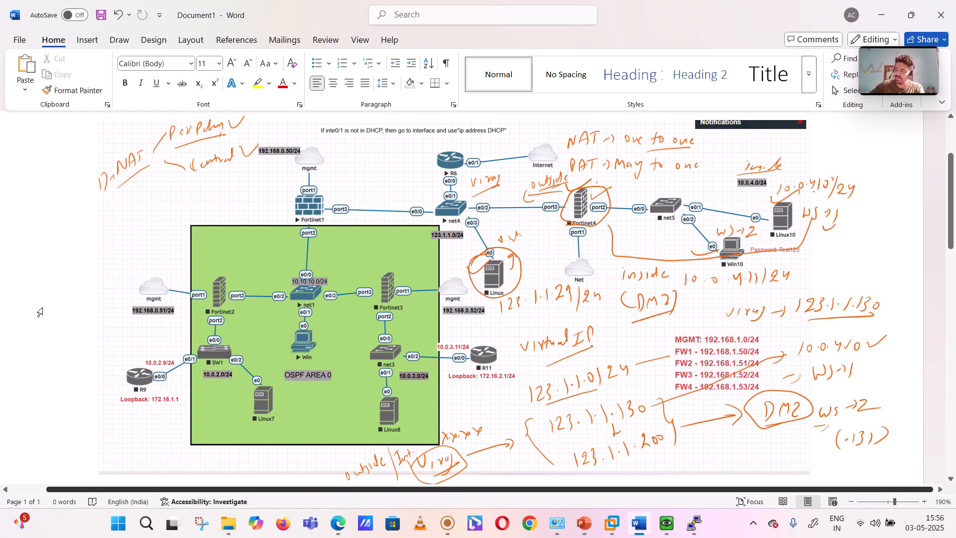
{"action": "mouse_move", "coordinate": [79, 245]}
{"action": "left_mouse_down"}
{"action": "mouse_move", "coordinate": [68, 250]}
{"action": "mouse_move", "coordinate": [107, 242]}
{"action": "mouse_move", "coordinate": [172, 192]}
{"action": "mouse_move", "coordinate": [183, 204]}
{"action": "left_mouse_up"}
{"action": "mouse_move", "coordinate": [200, 185]}
{"action": "left_mouse_down"}
{"action": "mouse_move", "coordinate": [198, 200]}
{"action": "mouse_move", "coordinate": [211, 180]}
{"action": "mouse_move", "coordinate": [223, 203]}
{"action": "left_mouse_up"}
{"action": "left_click_drag", "start_coordinate": [225, 175], "coordinate": [227, 195]}
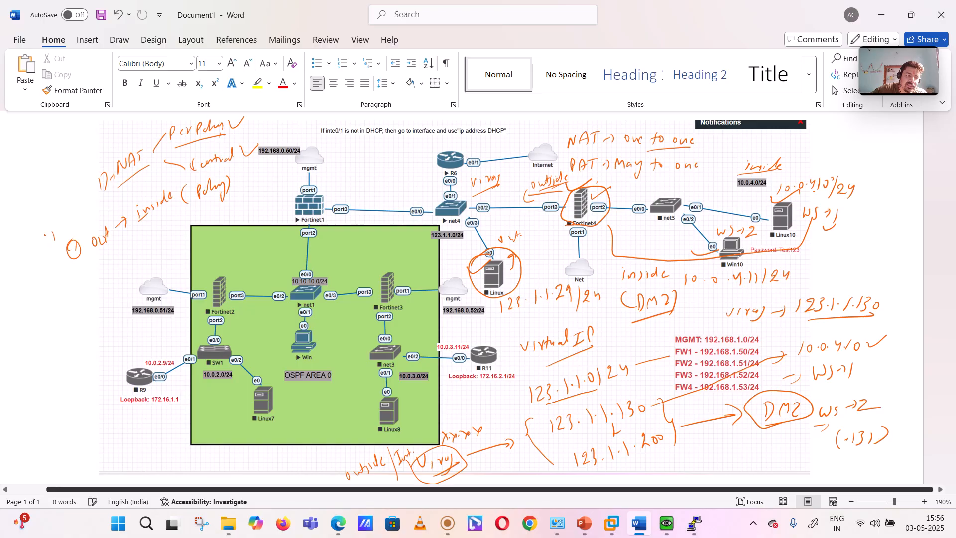
Step: Write a circled 1 with "Virtual IP" above the "out → inside (Policy)" line and add a stroke beside the Central branch
{"action": "mouse_move", "coordinate": [55, 228]}
{"action": "left_mouse_down"}
{"action": "mouse_move", "coordinate": [69, 231]}
{"action": "mouse_move", "coordinate": [76, 216]}
{"action": "mouse_move", "coordinate": [88, 227]}
{"action": "mouse_move", "coordinate": [103, 201]}
{"action": "left_mouse_up"}
{"action": "left_click_drag", "start_coordinate": [102, 213], "coordinate": [119, 199]}
{"action": "mouse_move", "coordinate": [115, 214]}
{"action": "left_mouse_down"}
{"action": "mouse_move", "coordinate": [128, 188]}
{"action": "mouse_move", "coordinate": [142, 194]}
{"action": "left_mouse_up"}
{"action": "left_click_drag", "start_coordinate": [160, 162], "coordinate": [161, 178]}
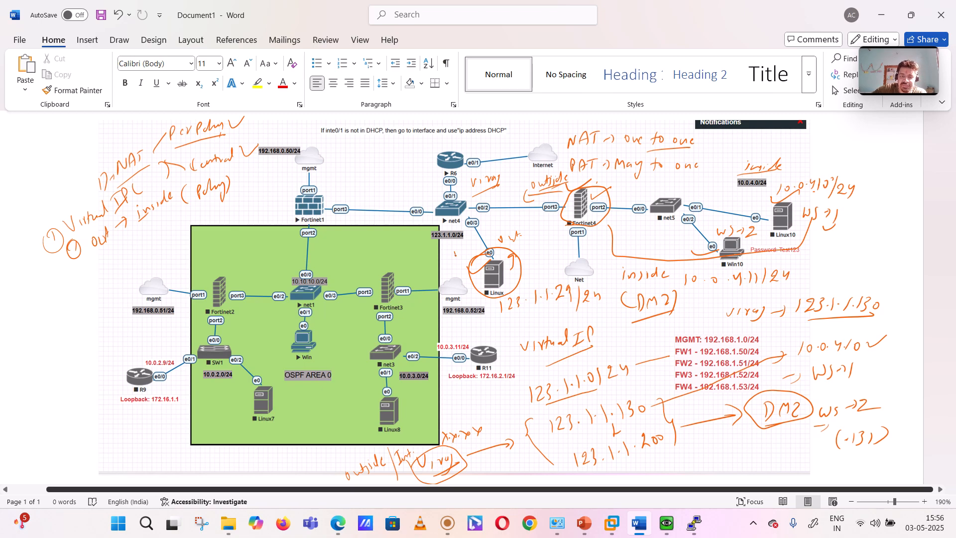
Step: Tick the Linux host and write 123.1.1.225 below the "out → inside (Policy)" line, underlining the address
{"action": "left_click_drag", "start_coordinate": [455, 252], "coordinate": [464, 249]}
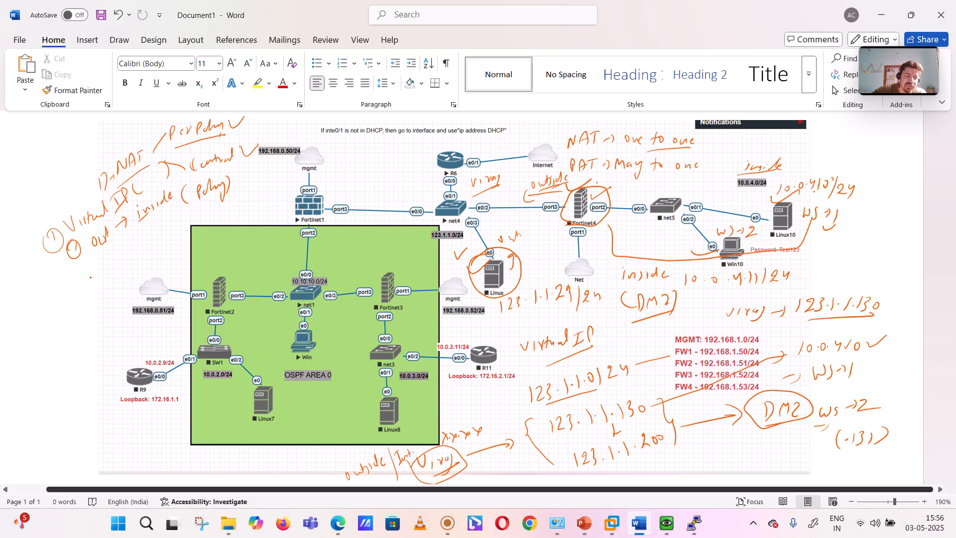
{"action": "left_click_drag", "start_coordinate": [88, 279], "coordinate": [90, 288]}
{"action": "mouse_move", "coordinate": [92, 274]}
{"action": "left_mouse_down"}
{"action": "mouse_move", "coordinate": [103, 282]}
{"action": "mouse_move", "coordinate": [149, 246]}
{"action": "left_mouse_up"}
{"action": "left_click", "coordinate": [121, 265]}
{"action": "left_click_drag", "start_coordinate": [155, 232], "coordinate": [148, 245]}
{"action": "left_click_drag", "start_coordinate": [112, 292], "coordinate": [156, 247]}
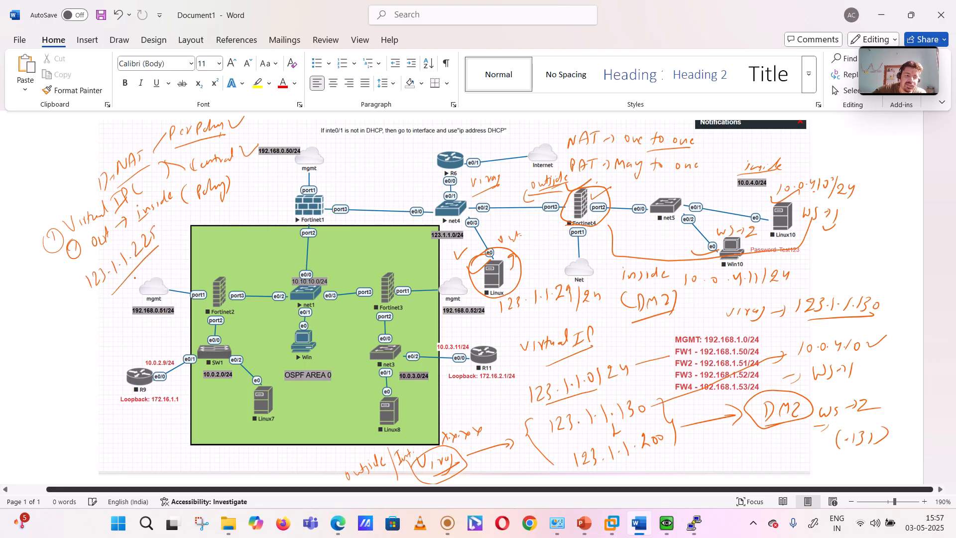
Step: Write the mapped 10.0.4.x inside address below the underlined 123.1.1.225 and end the annotation
{"action": "left_click_drag", "start_coordinate": [123, 293], "coordinate": [119, 305]}
{"action": "left_click_drag", "start_coordinate": [129, 290], "coordinate": [169, 256]}
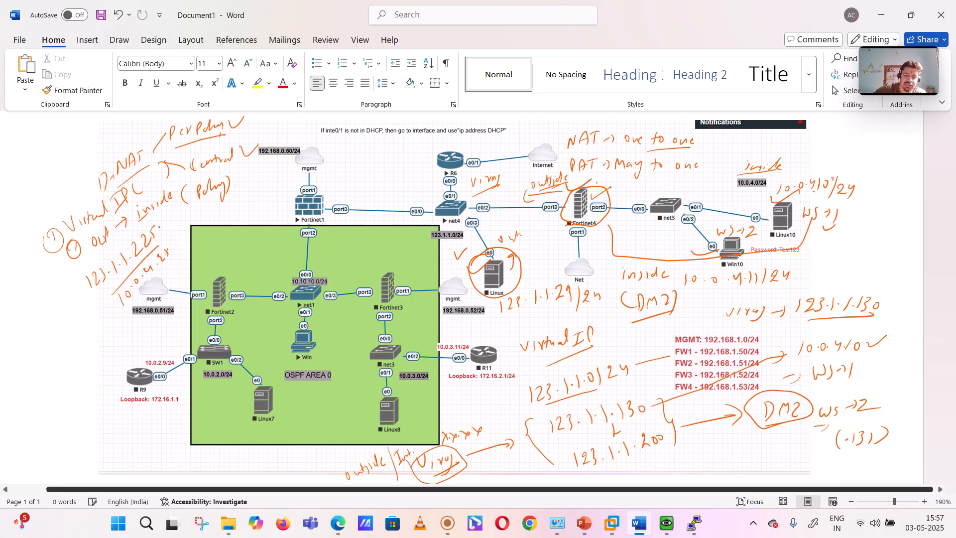
{"action": "left_click", "coordinate": [451, 533]}
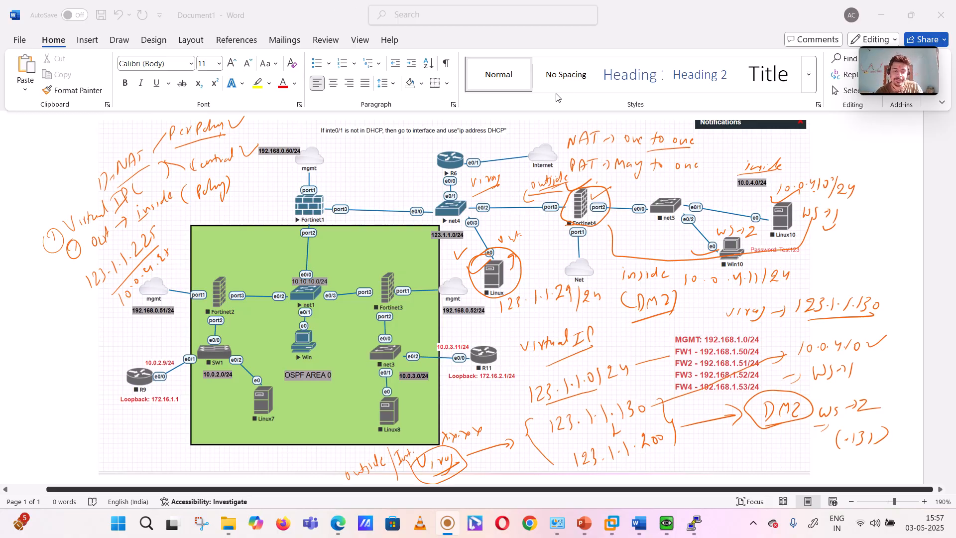
Step: Switch to the FortiGate FGT4 page and start a new IPv4 virtual IP named "DMZ zone"
{"action": "left_click", "coordinate": [270, 437]}
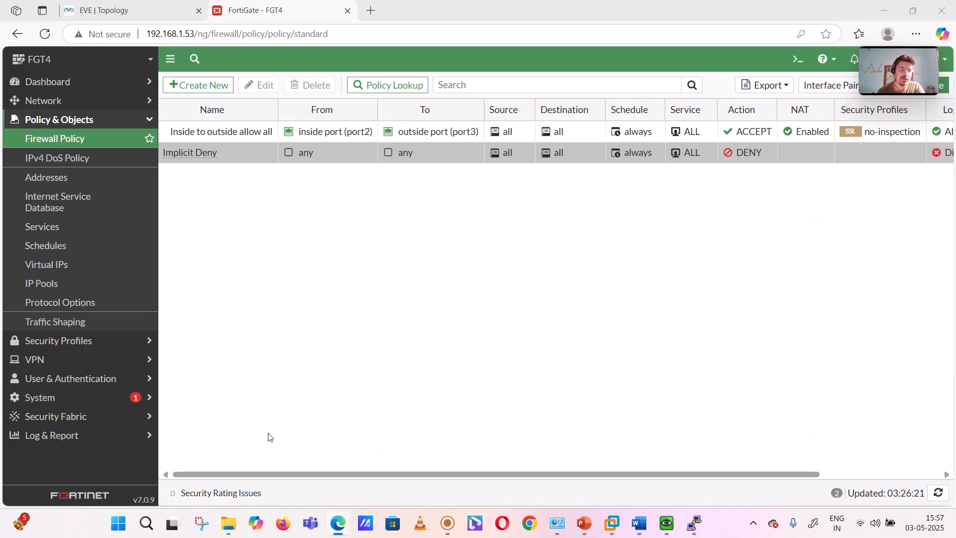
{"action": "left_click", "coordinate": [41, 264]}
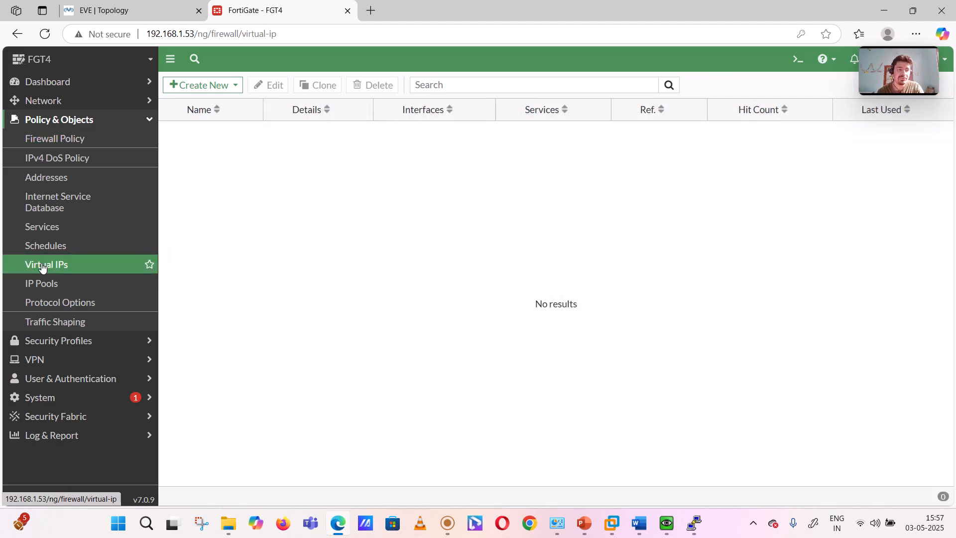
{"action": "left_click", "coordinate": [209, 86]}
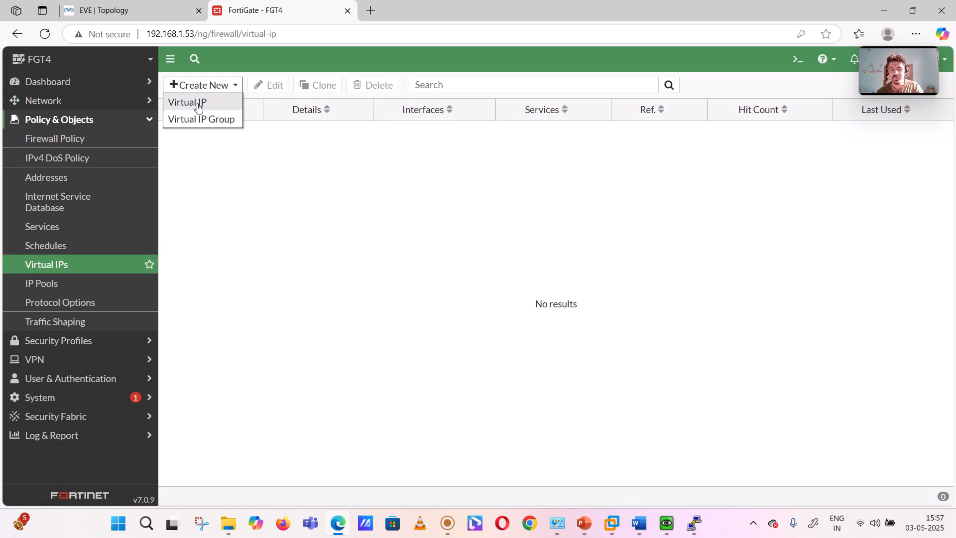
{"action": "left_click", "coordinate": [199, 102]}
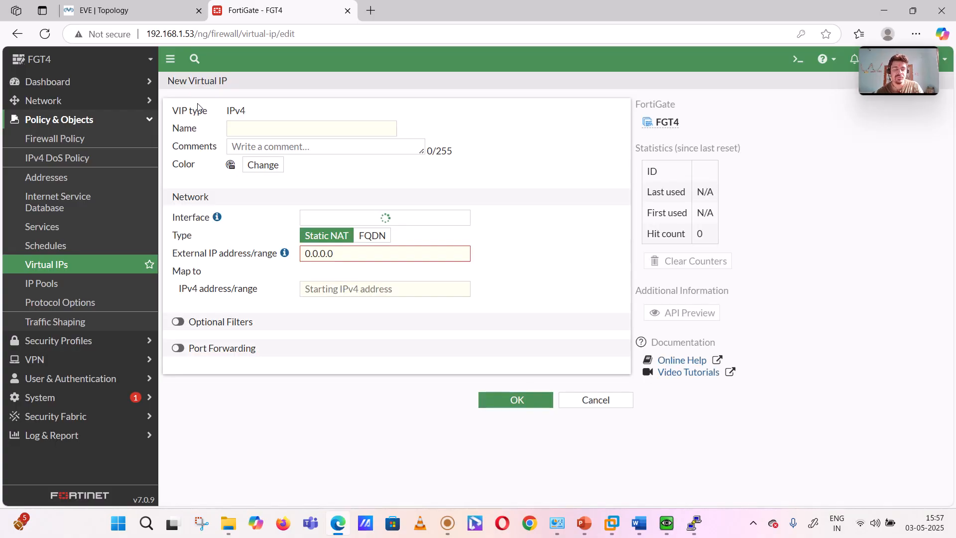
{"action": "left_click", "coordinate": [252, 125]}
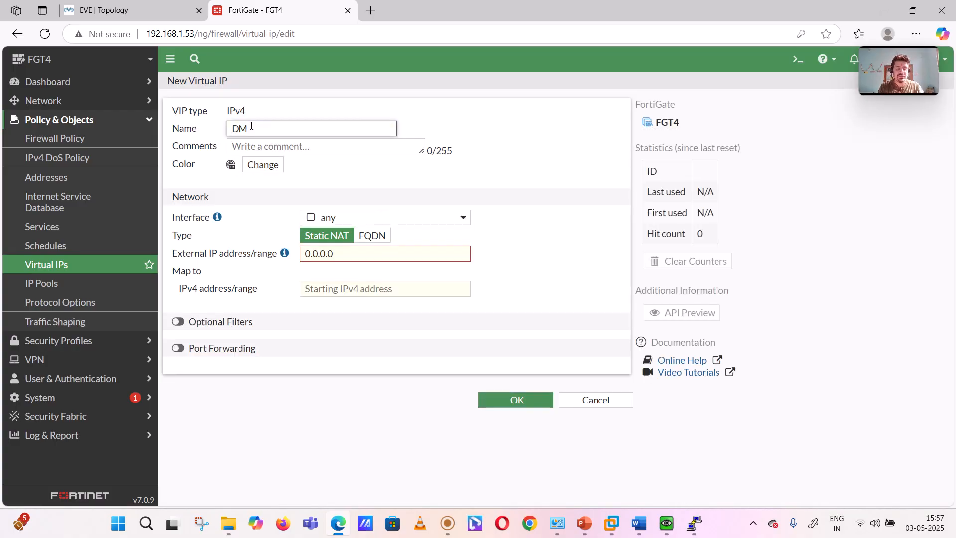
{"action": "type", "text": "DMZ zone"}
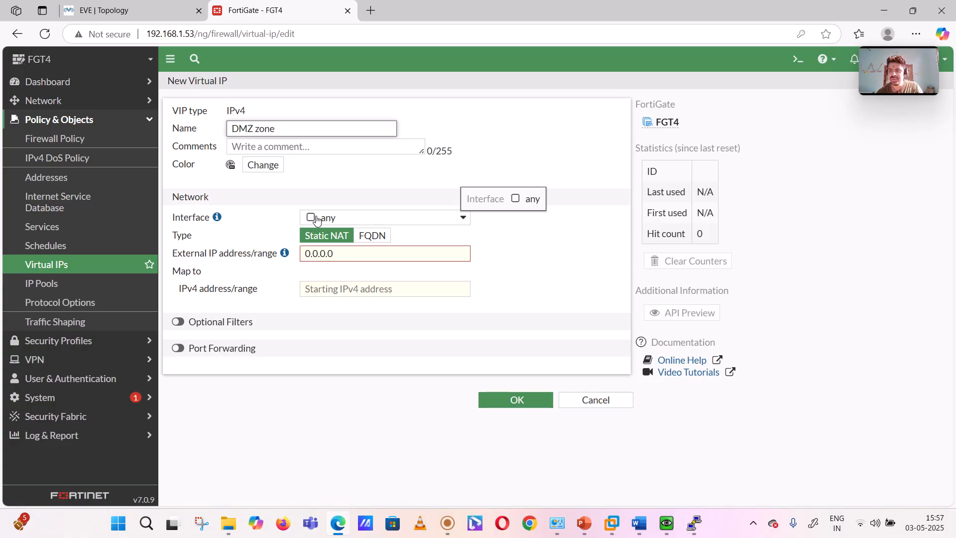
Step: Set the virtual IP's external address to 123.1.1.225 and its mapped IPv4 address to 10.0.4.10
{"action": "left_click", "coordinate": [340, 251]}
{"action": "key", "text": "ctrl+a"}
{"action": "type", "text": "12"}
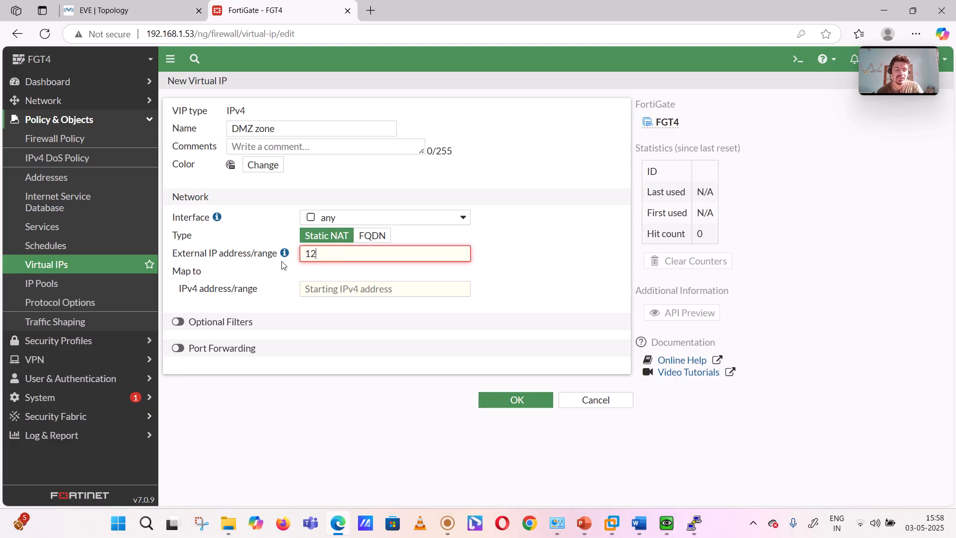
{"action": "type", "text": "3.1.1.225"}
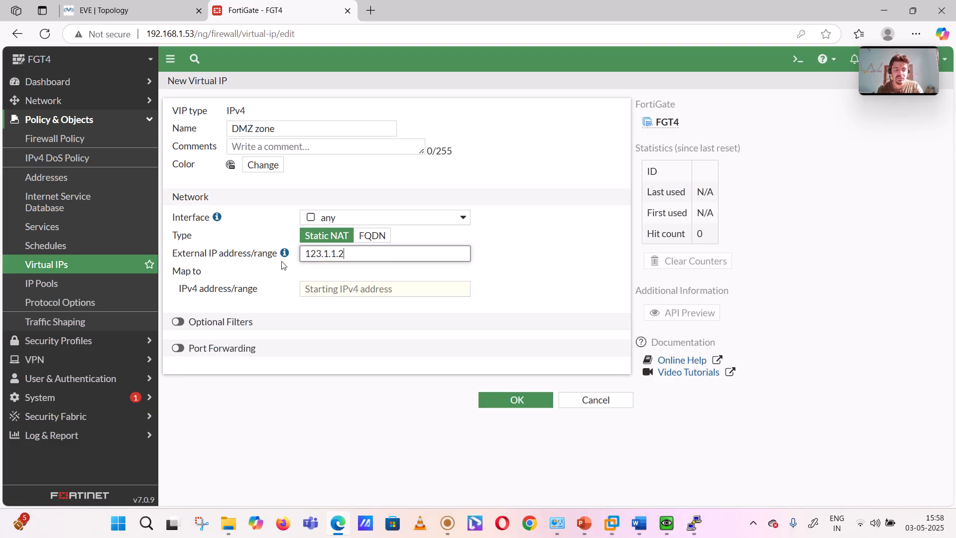
{"action": "left_click", "coordinate": [332, 290]}
{"action": "type", "text": "10.0.4.10"}
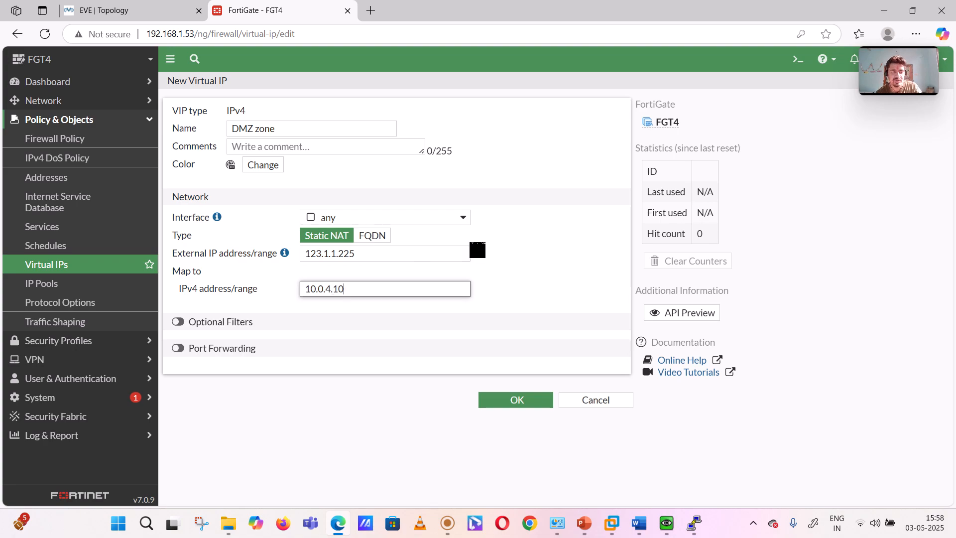
{"action": "left_click", "coordinate": [546, 239]}
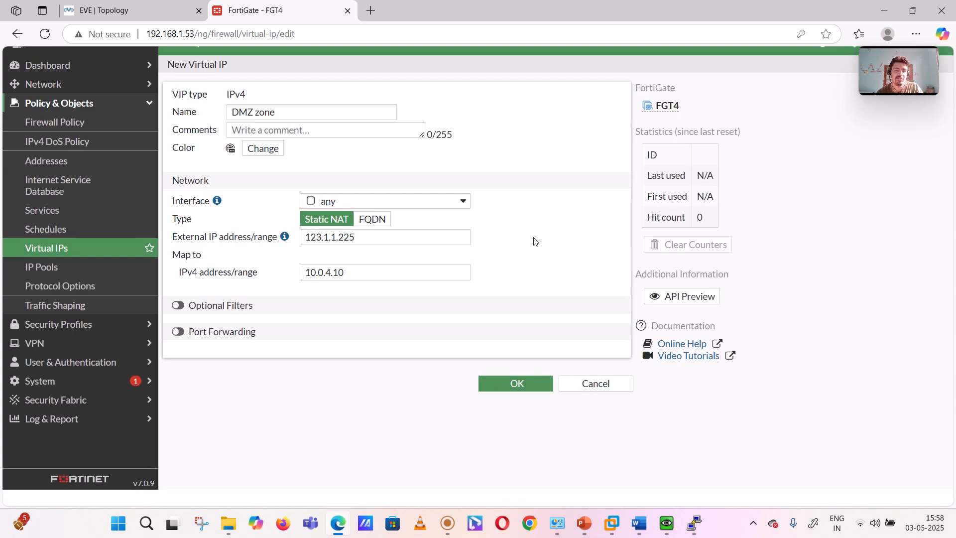
Step: Check the IP address configured on the Linux10 host through its QEMU console from the EVE topology
{"action": "left_click", "coordinate": [113, 8]}
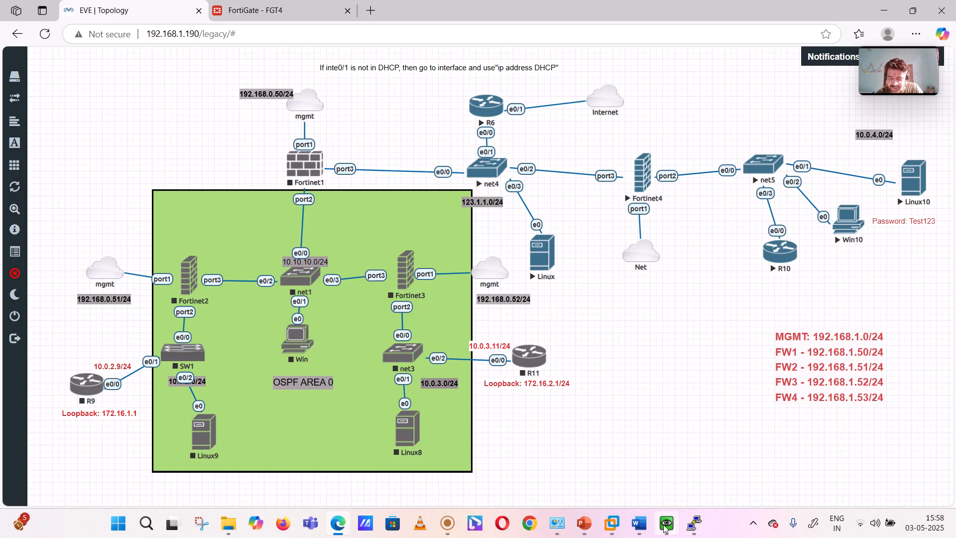
{"action": "mouse_move", "coordinate": [665, 528]}
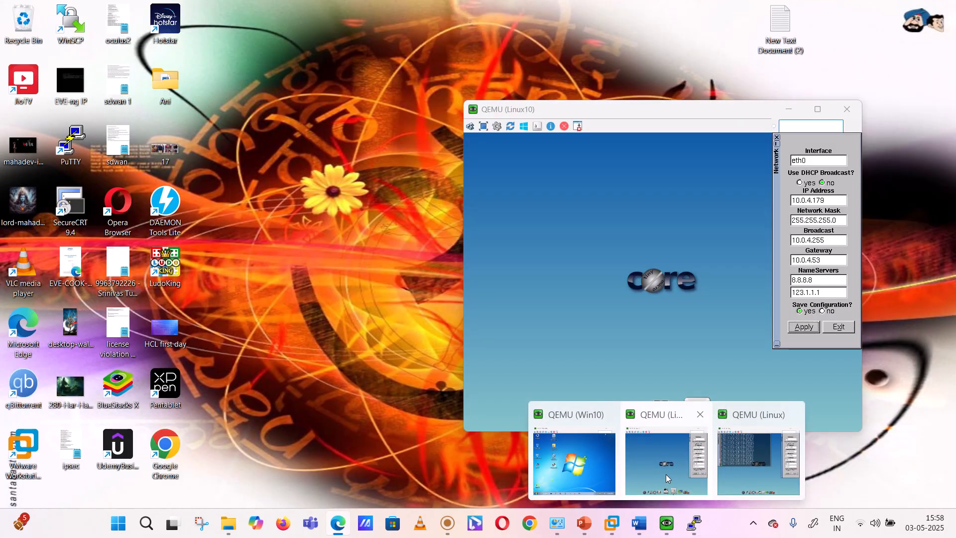
{"action": "left_click", "coordinate": [665, 474]}
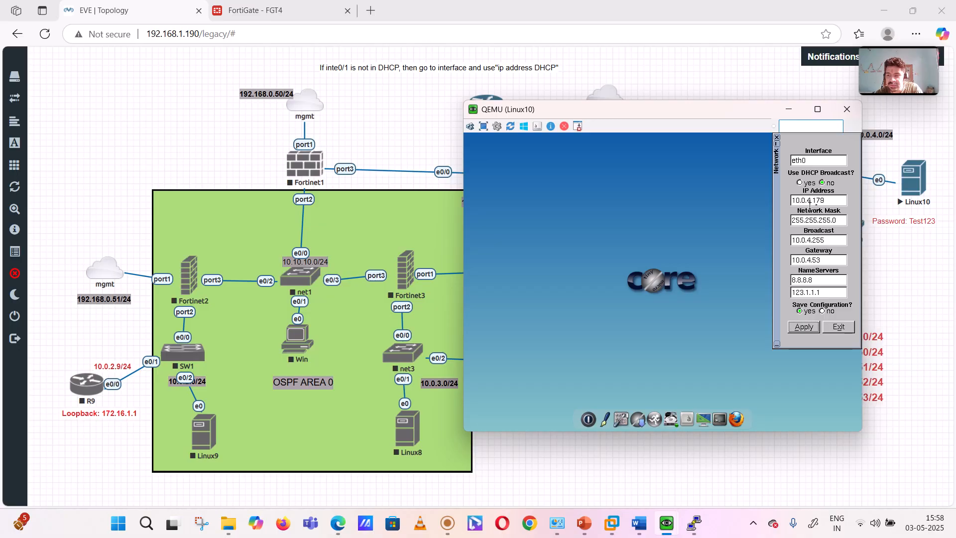
Step: Return to the FortiGate virtual IP form, change the mapped IPv4 address to 10.0.4.179 and save the virtual IP
{"action": "left_click", "coordinate": [252, 4]}
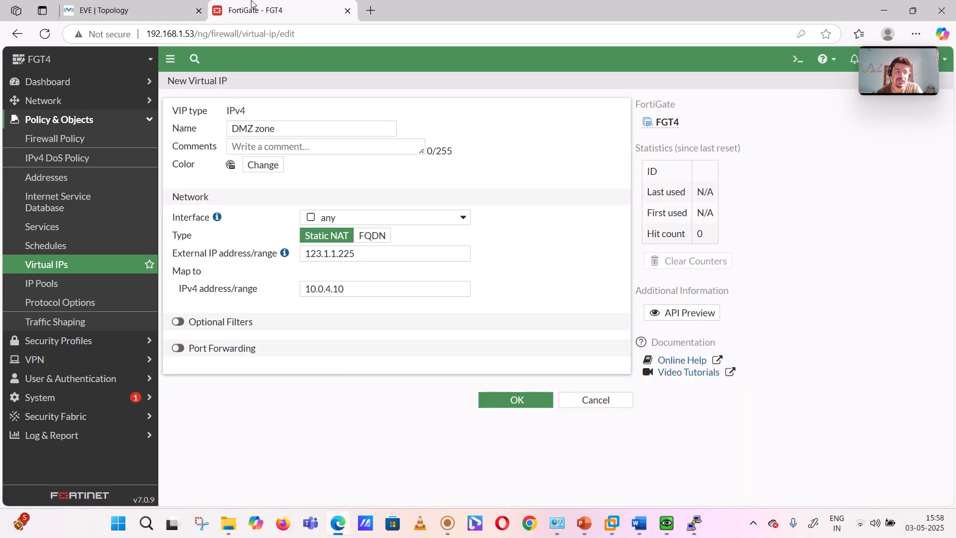
{"action": "left_click", "coordinate": [345, 283]}
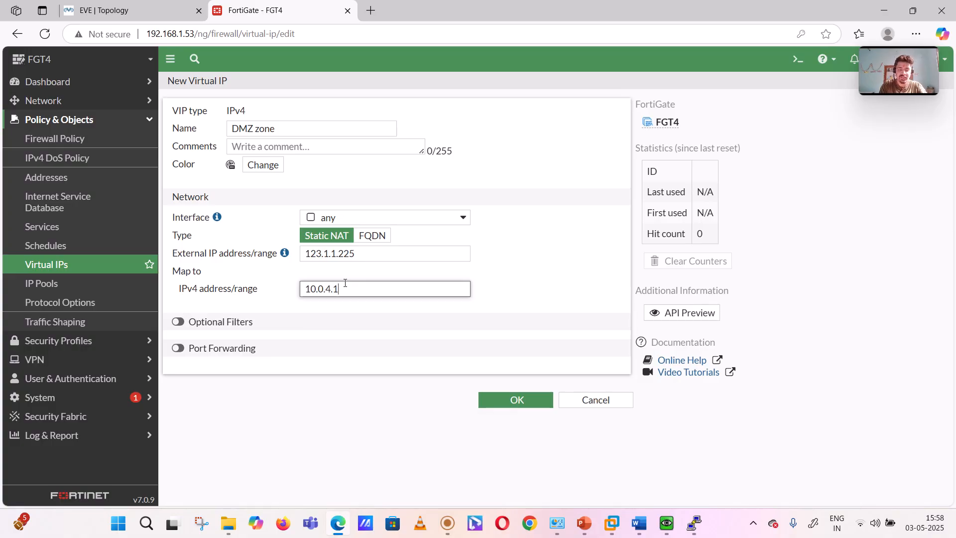
{"action": "left_click", "coordinate": [576, 265]}
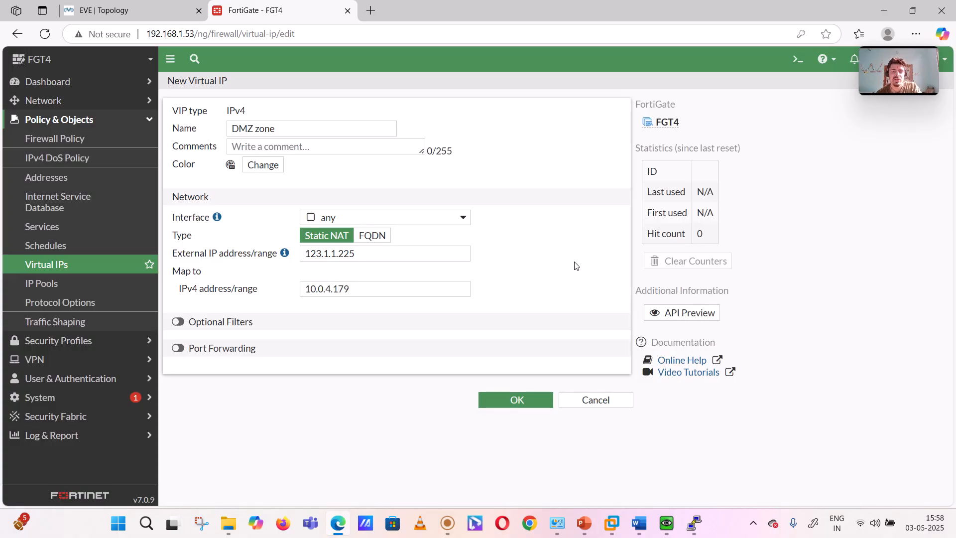
{"action": "left_click", "coordinate": [516, 399]}
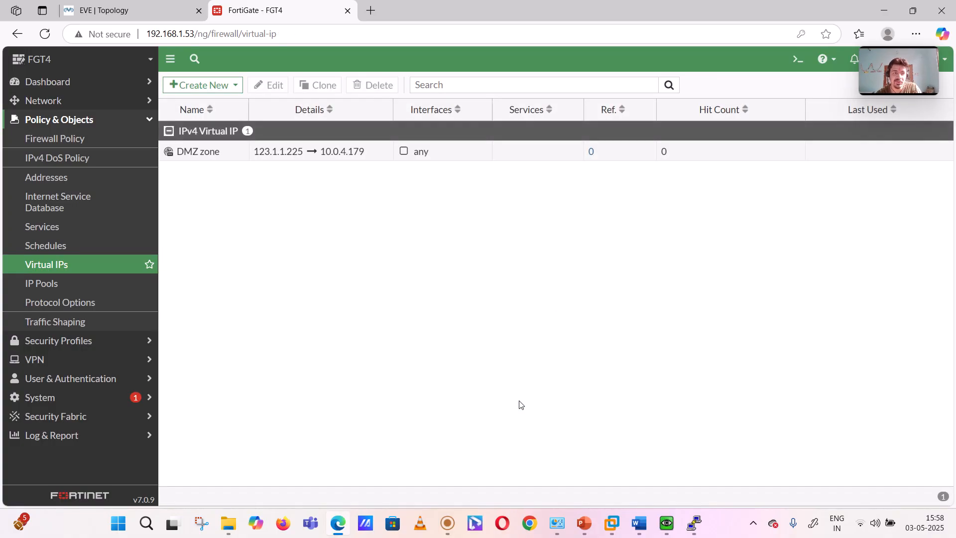
Step: Start a new firewall policy named "out to IN/DMZ"
{"action": "left_click", "coordinate": [56, 141]}
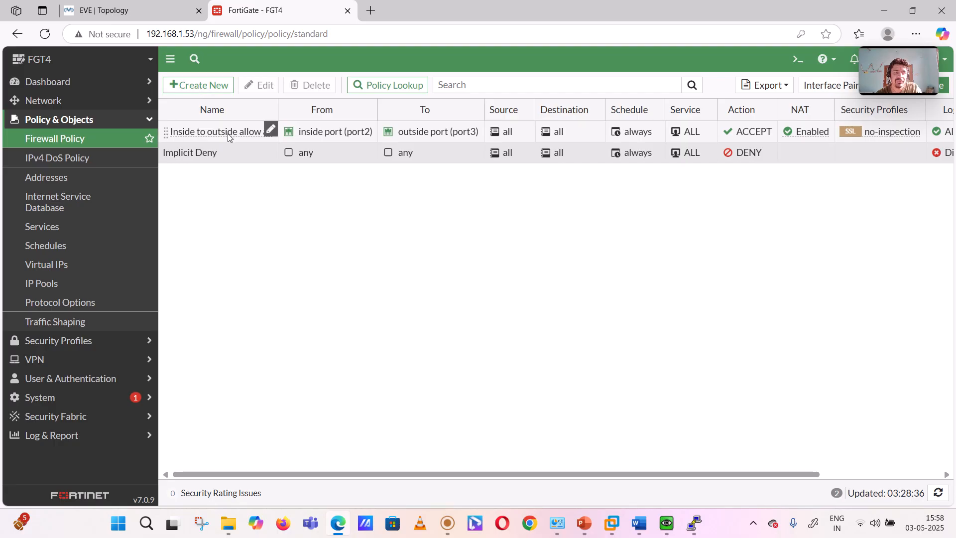
{"action": "left_click", "coordinate": [202, 85]}
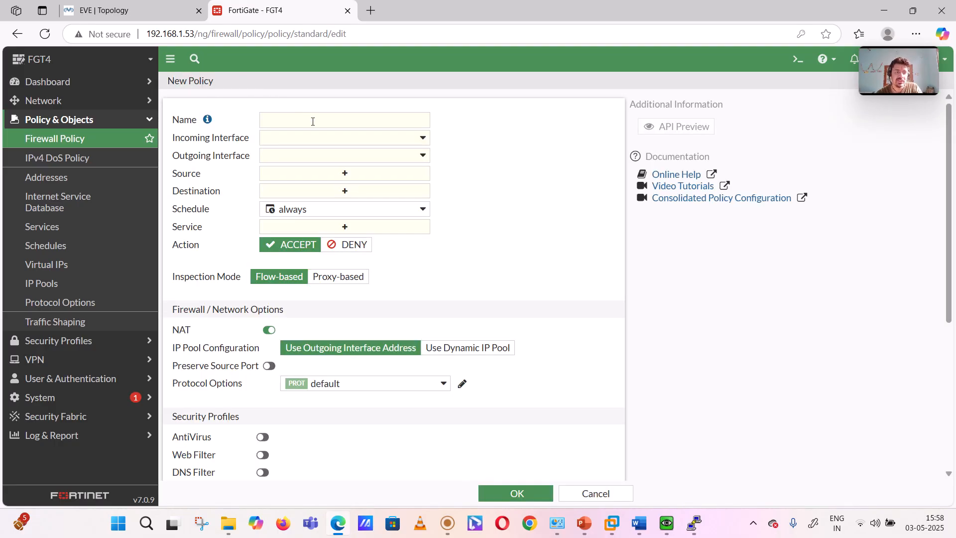
{"action": "left_click", "coordinate": [313, 122]}
{"action": "type", "text": "out to"}
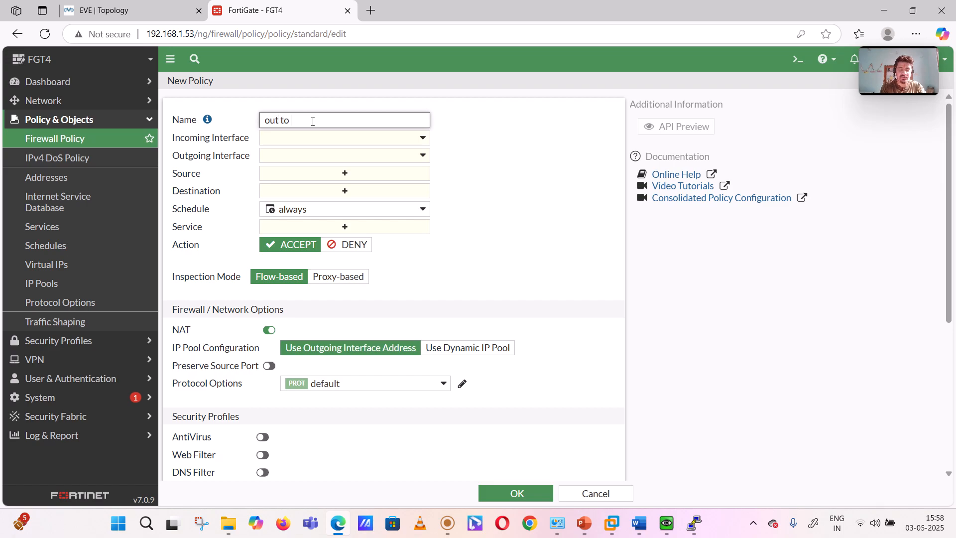
{"action": "type", "text": " IN/D"}
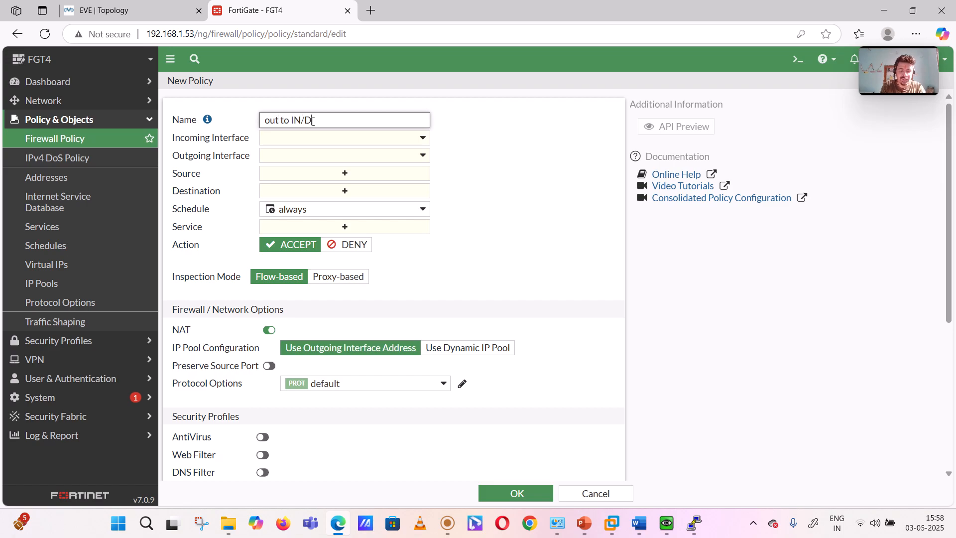
{"action": "type", "text": "MZ"}
Step: Set the policy's incoming interface to outside port (port3) and its outgoing interface to inside port (port2)
{"action": "left_click", "coordinate": [333, 141]}
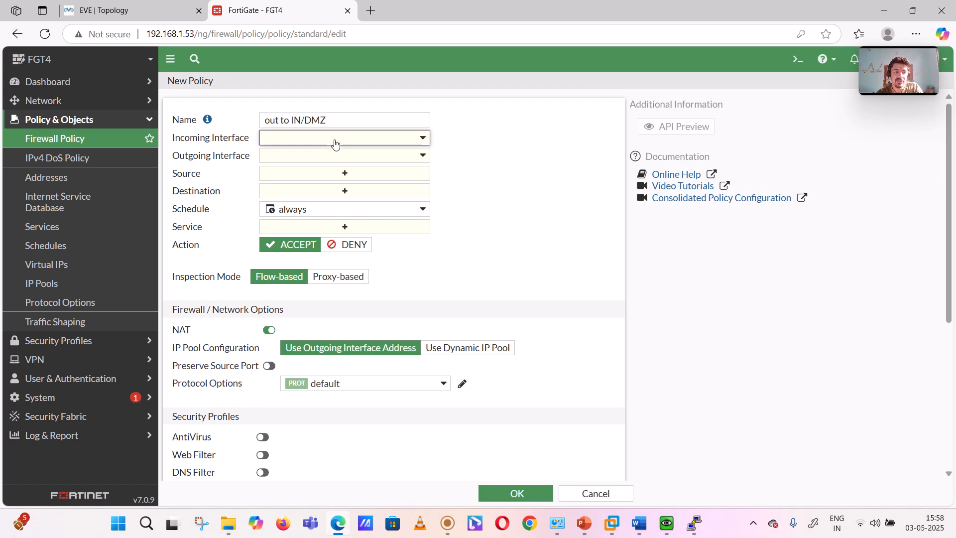
{"action": "left_click", "coordinate": [321, 220]}
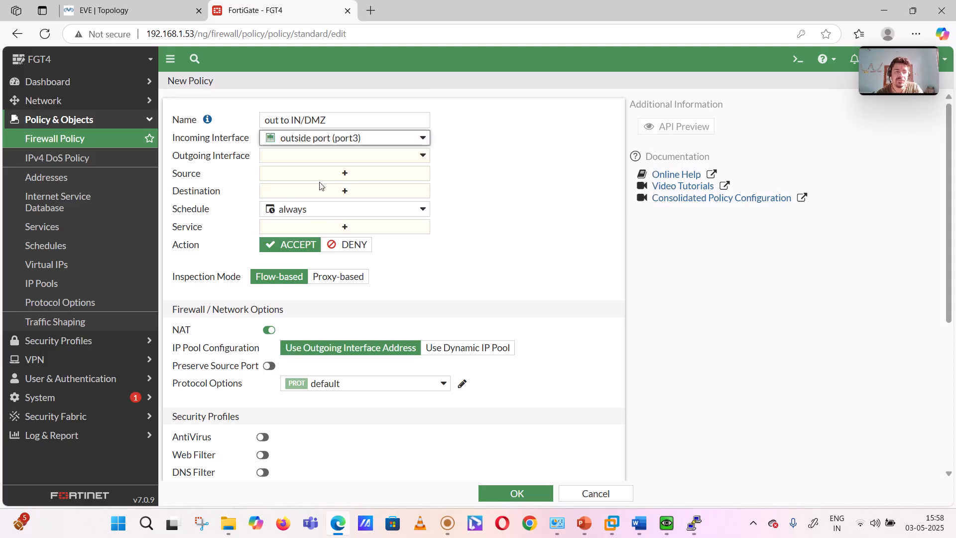
{"action": "left_click", "coordinate": [315, 163]}
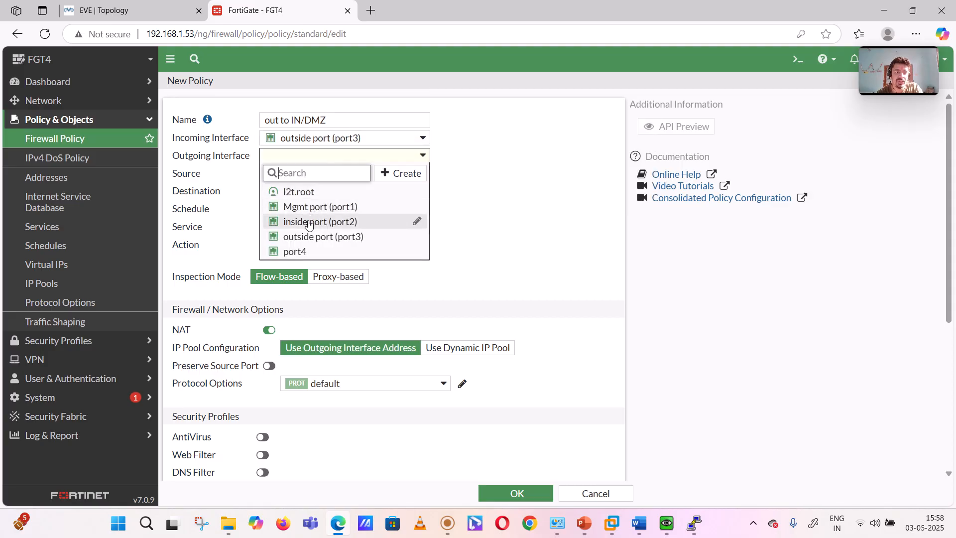
{"action": "left_click", "coordinate": [309, 221]}
Step: Set the policy's source to all and its destination to the "DMZ zone" virtual IP
{"action": "left_click", "coordinate": [327, 173]}
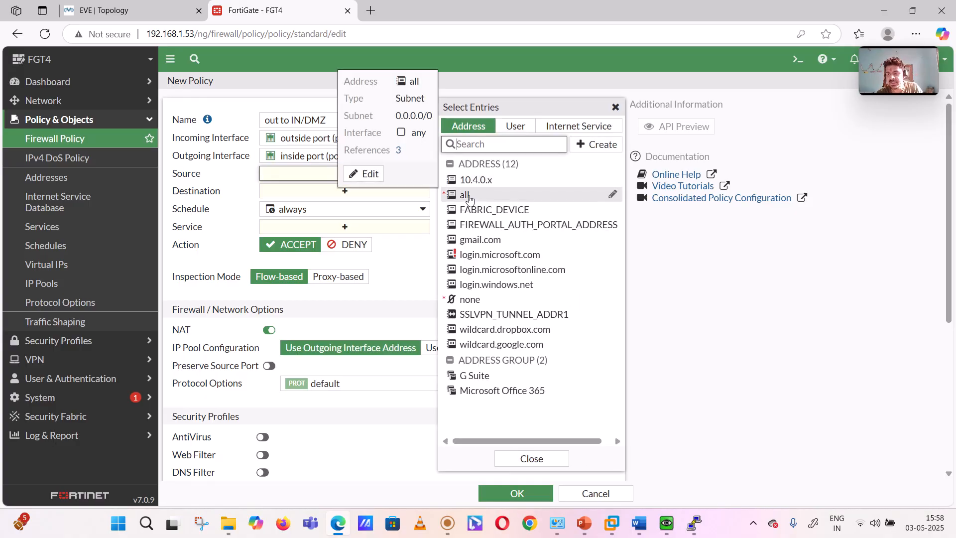
{"action": "left_click", "coordinate": [469, 195]}
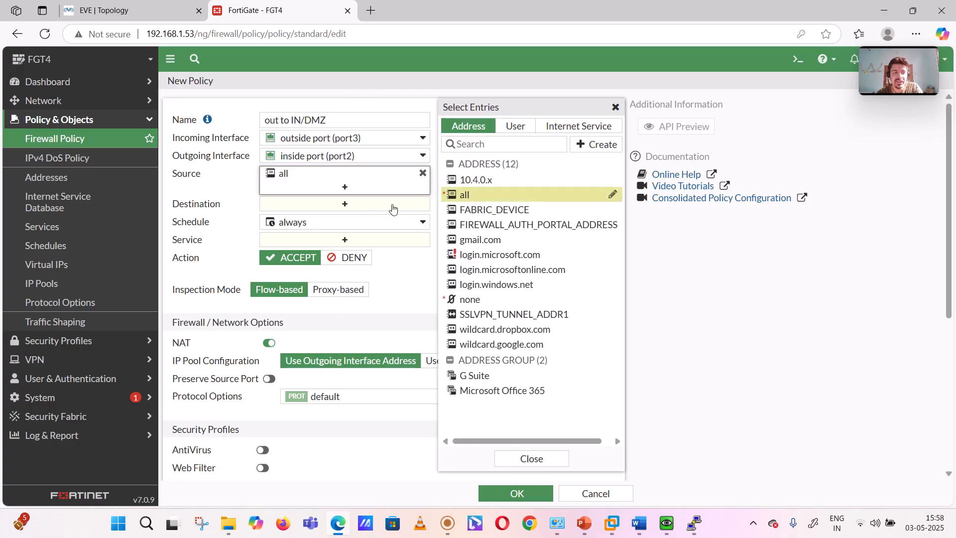
{"action": "left_click", "coordinate": [334, 209]}
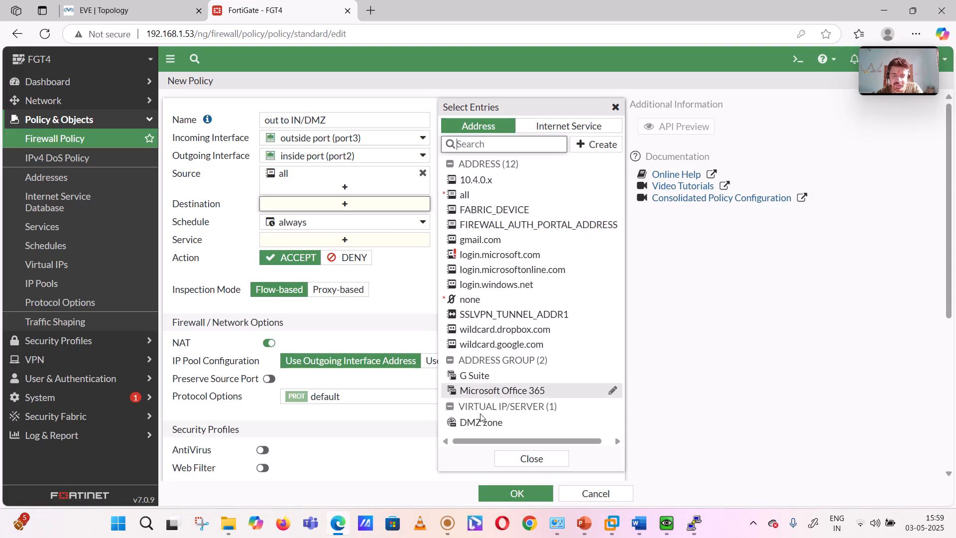
{"action": "mouse_move", "coordinate": [477, 430]}
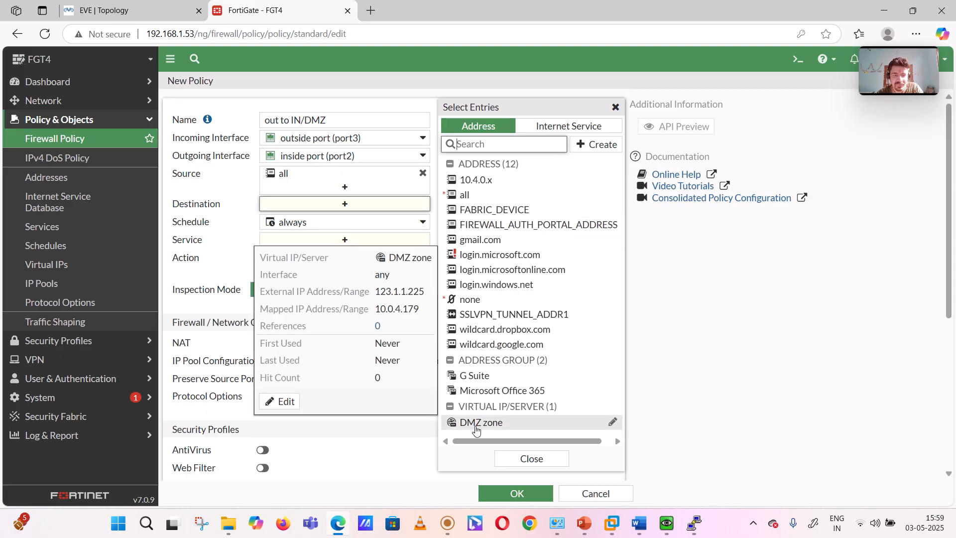
{"action": "left_click", "coordinate": [477, 428]}
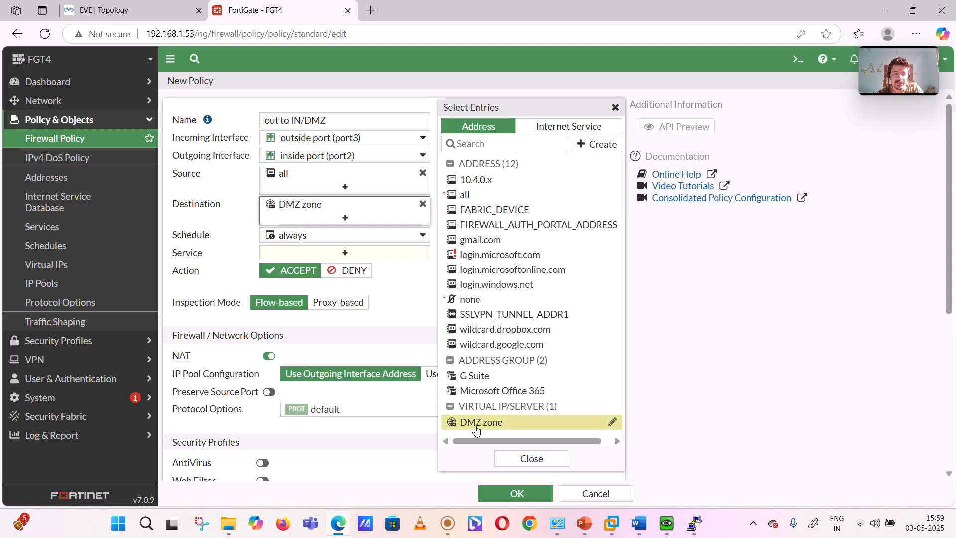
Step: Set the policy's service to ALL and bring its NAT and security profile options into view
{"action": "left_click", "coordinate": [367, 254]}
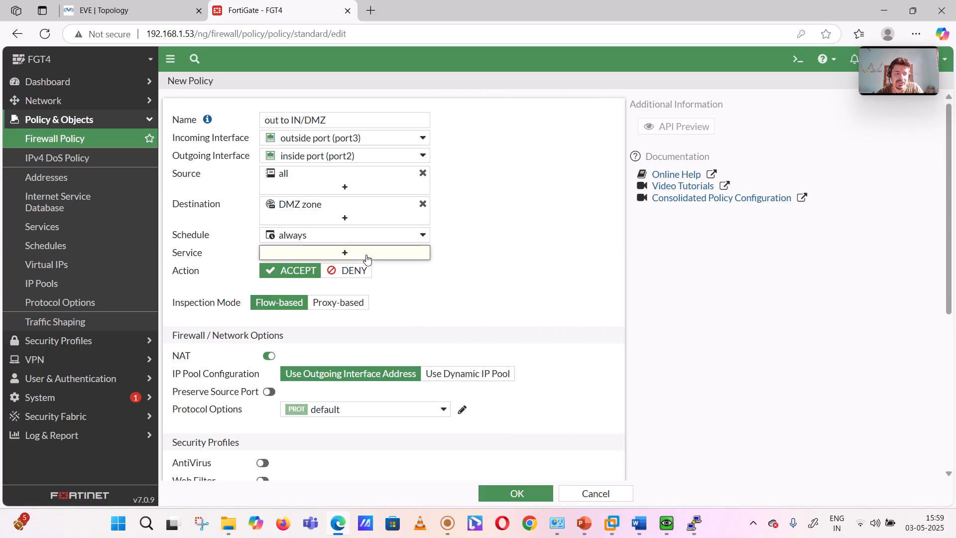
{"action": "mouse_move", "coordinate": [475, 177]}
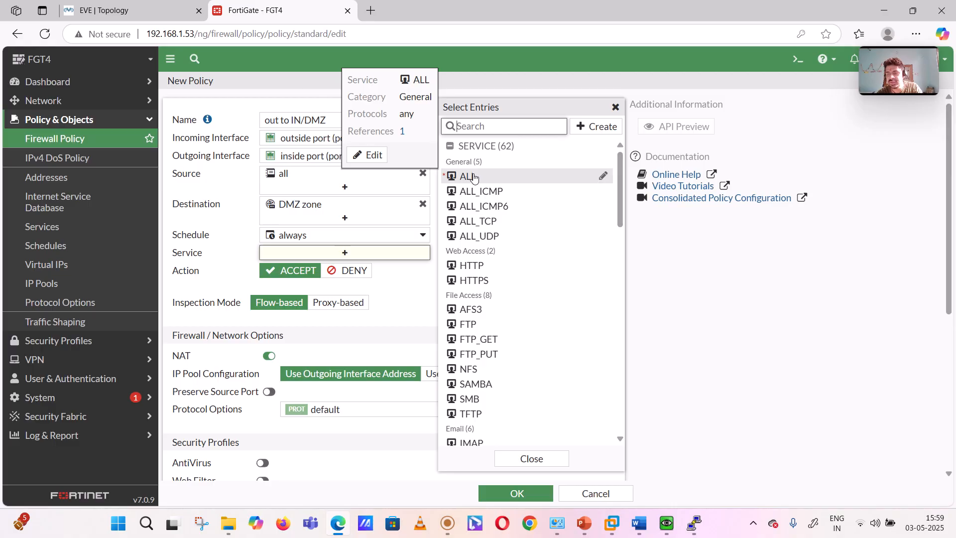
{"action": "left_click", "coordinate": [474, 178]}
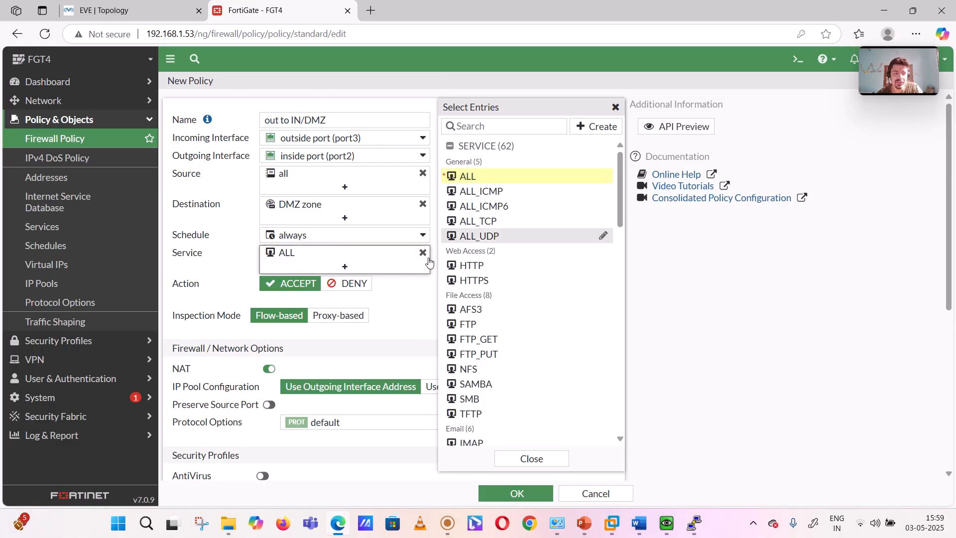
{"action": "left_click", "coordinate": [378, 303]}
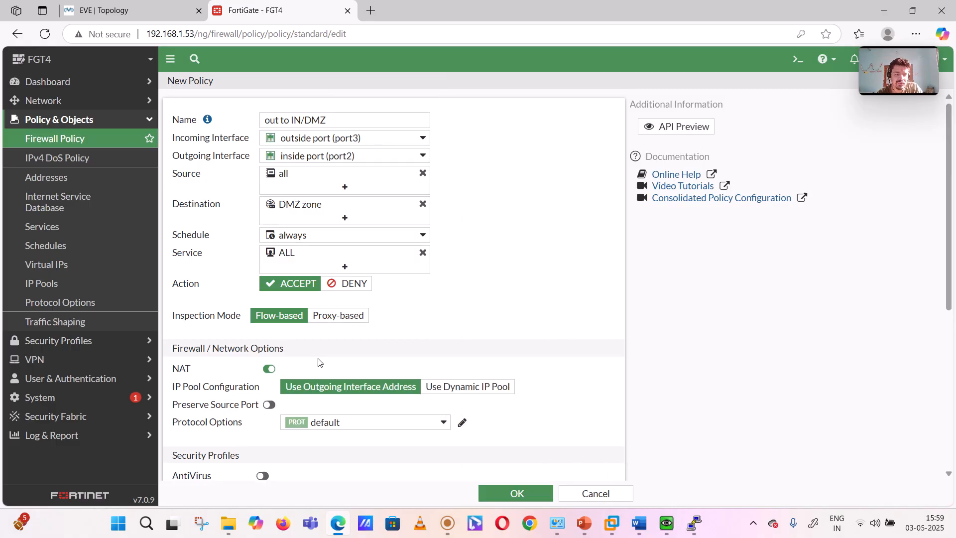
{"action": "scroll", "coordinate": [318, 362], "scroll_direction": "down", "scroll_amount": 3}
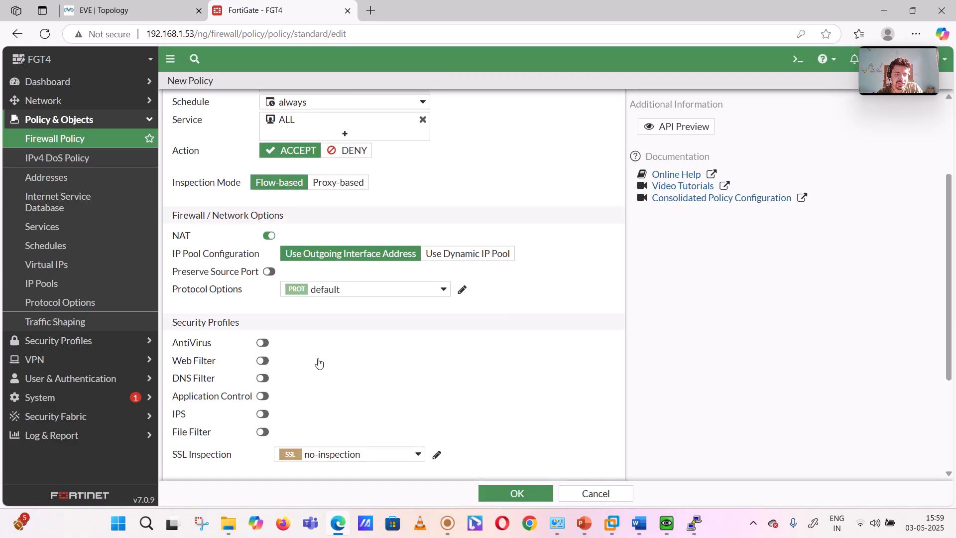
Step: Disable NAT on the new policy, log all sessions of allowed traffic, and save the policy
{"action": "left_click", "coordinate": [269, 236]}
{"action": "scroll", "coordinate": [430, 221], "scroll_direction": "up", "scroll_amount": 2}
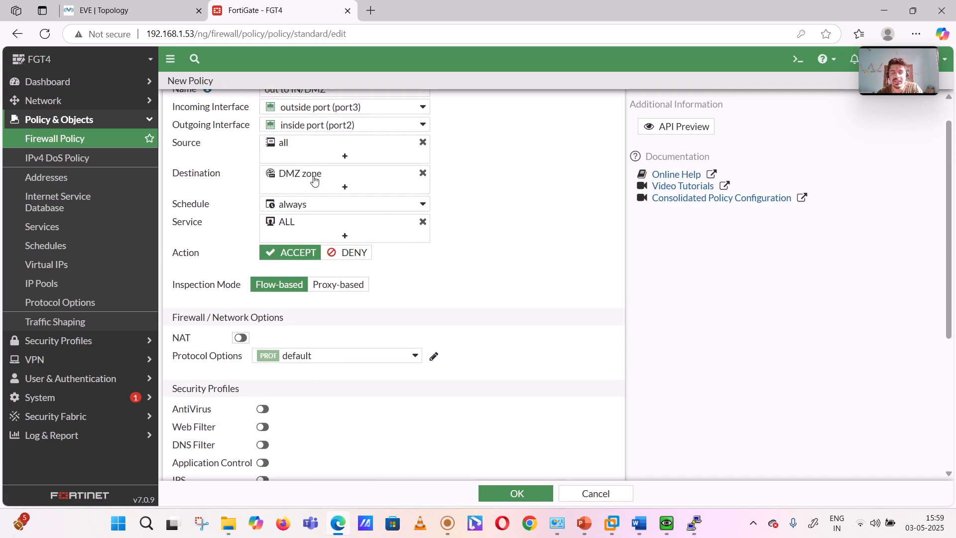
{"action": "scroll", "coordinate": [495, 306], "scroll_direction": "down", "scroll_amount": 5}
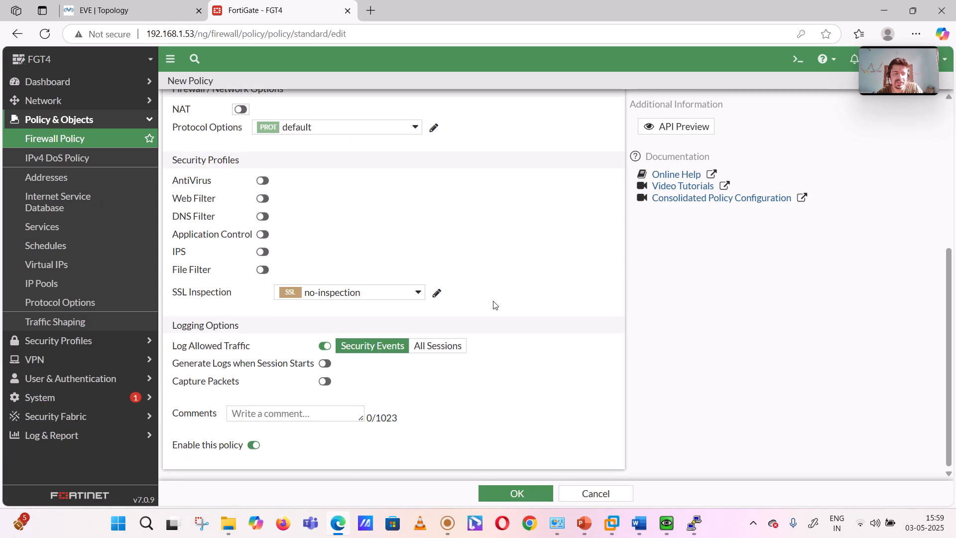
{"action": "left_click", "coordinate": [431, 348]}
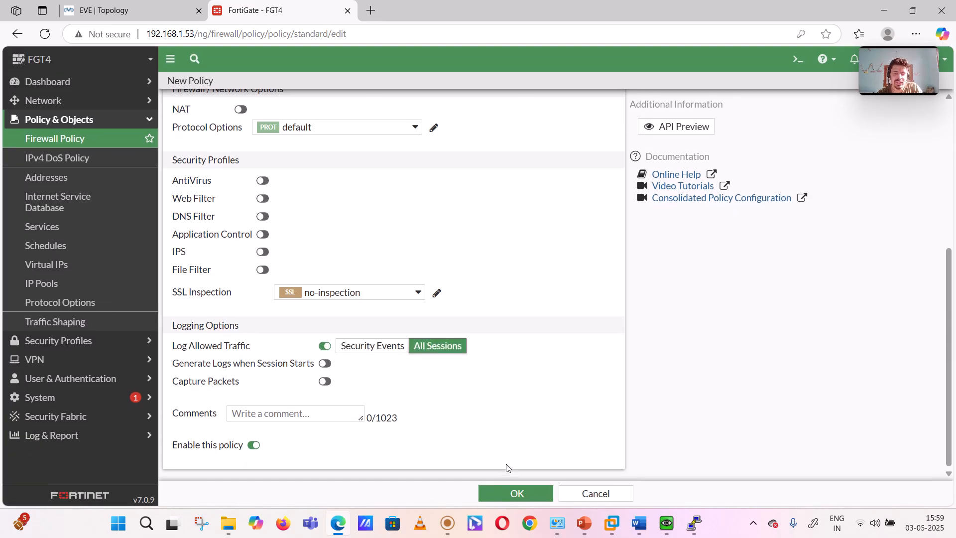
{"action": "left_click", "coordinate": [504, 493]}
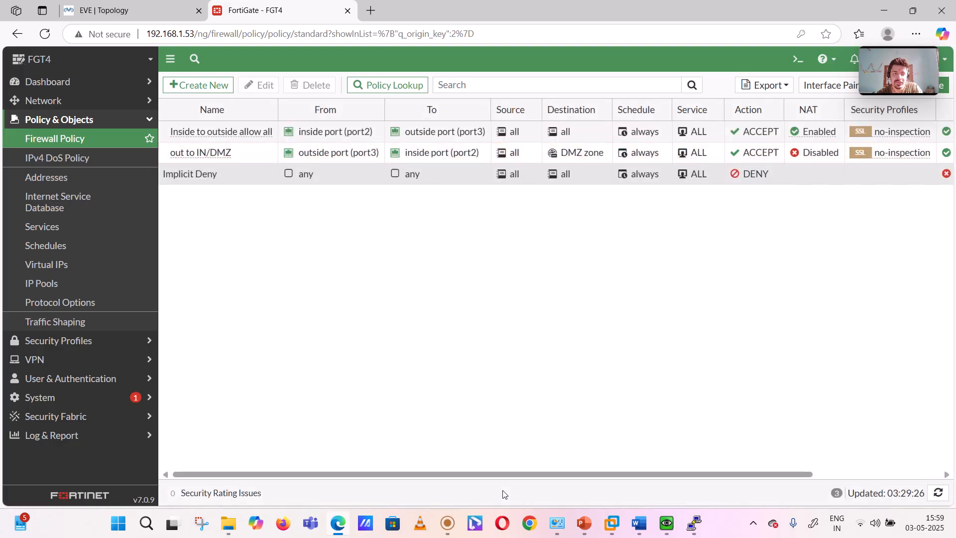
Step: Switch to the R10 router console in PuTTY and enter privileged mode with "en"
{"action": "mouse_move", "coordinate": [333, 137]}
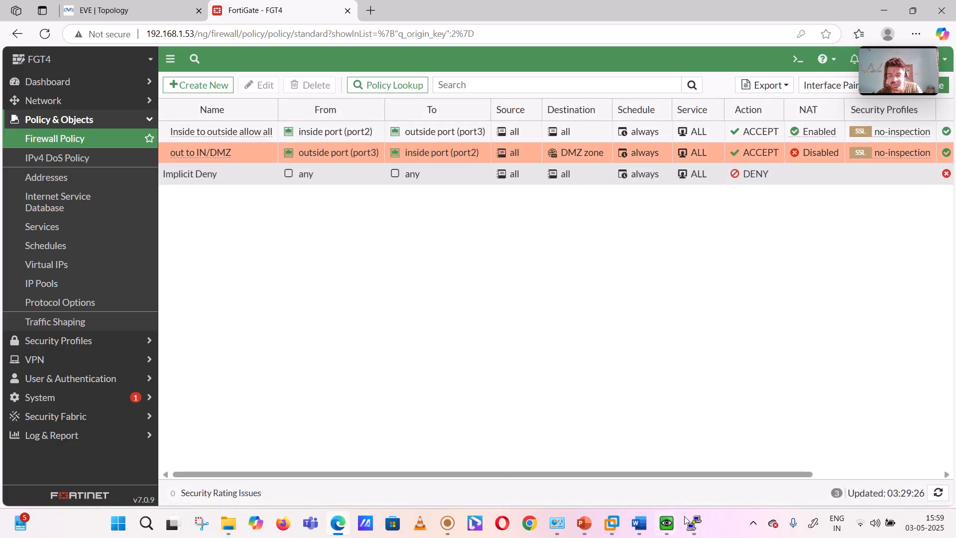
{"action": "mouse_move", "coordinate": [699, 532]}
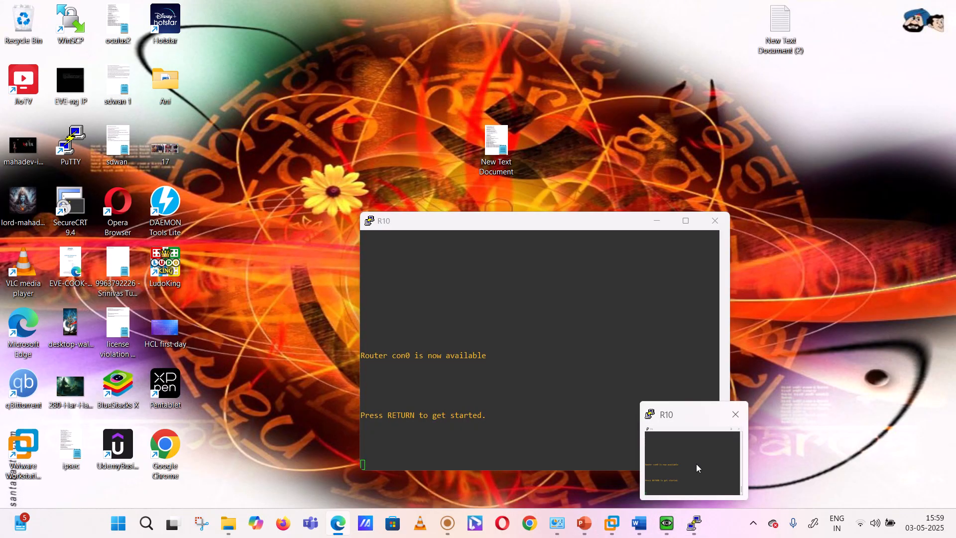
{"action": "left_click", "coordinate": [696, 464]}
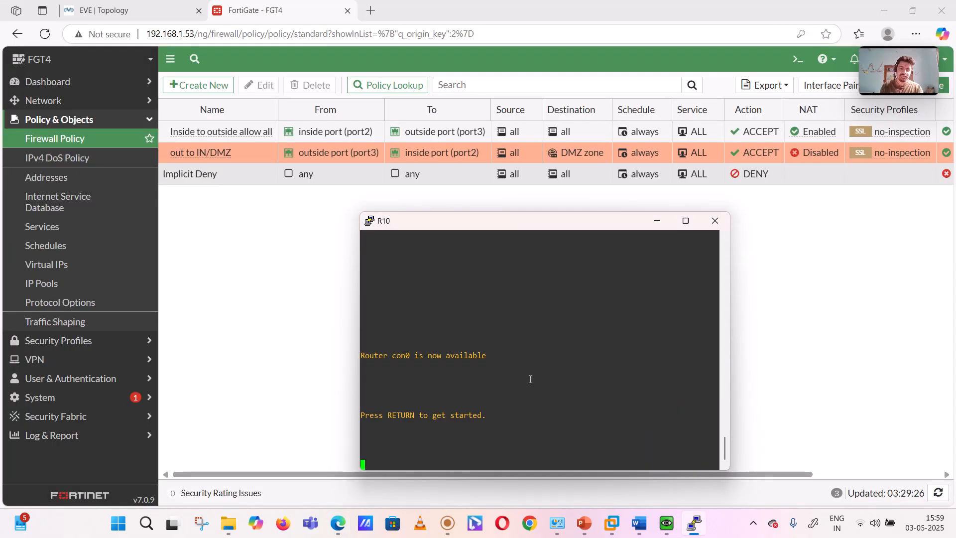
{"action": "key", "text": "Return"}
{"action": "key", "text": "Return"}
{"action": "key", "text": "Return"}
{"action": "key", "text": "Return"}
{"action": "key", "text": "Return"}
{"action": "type", "text": "en"}
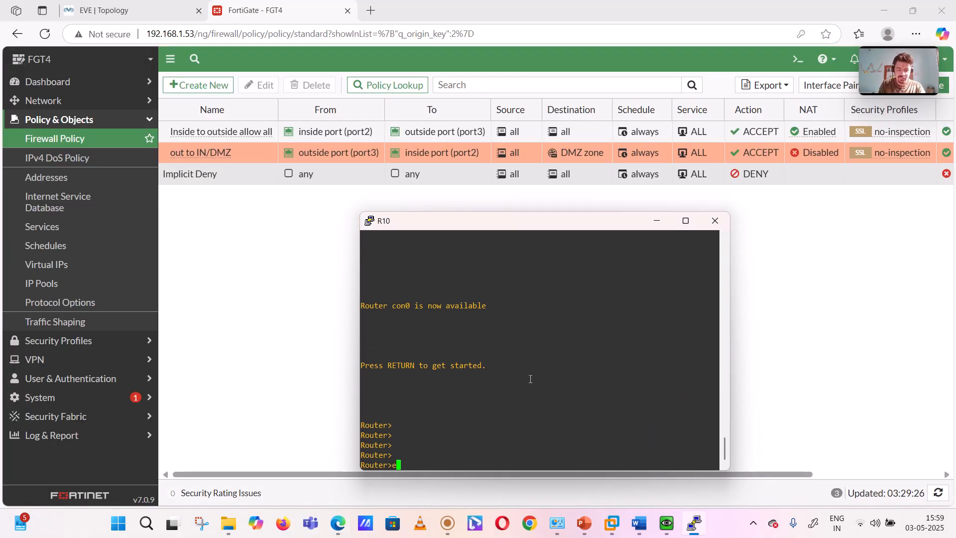
{"action": "key", "text": "Return"}
{"action": "key", "text": "Return"}
{"action": "key", "text": "Return"}
{"action": "key", "text": "Return"}
{"action": "key", "text": "Return"}
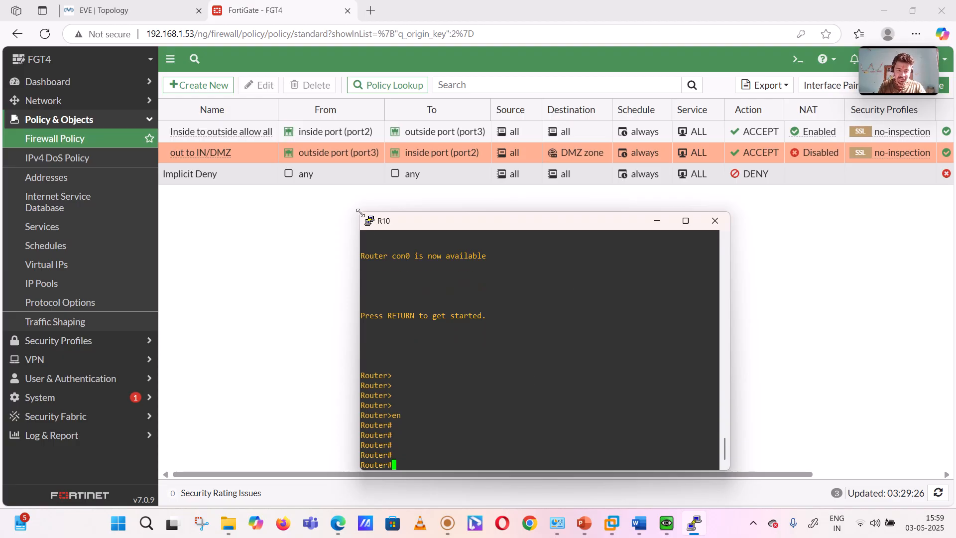
Step: Enlarge the R10 console and list the router's interface addresses with "sh ip int br"
{"action": "left_click_drag", "start_coordinate": [360, 212], "coordinate": [240, 93]}
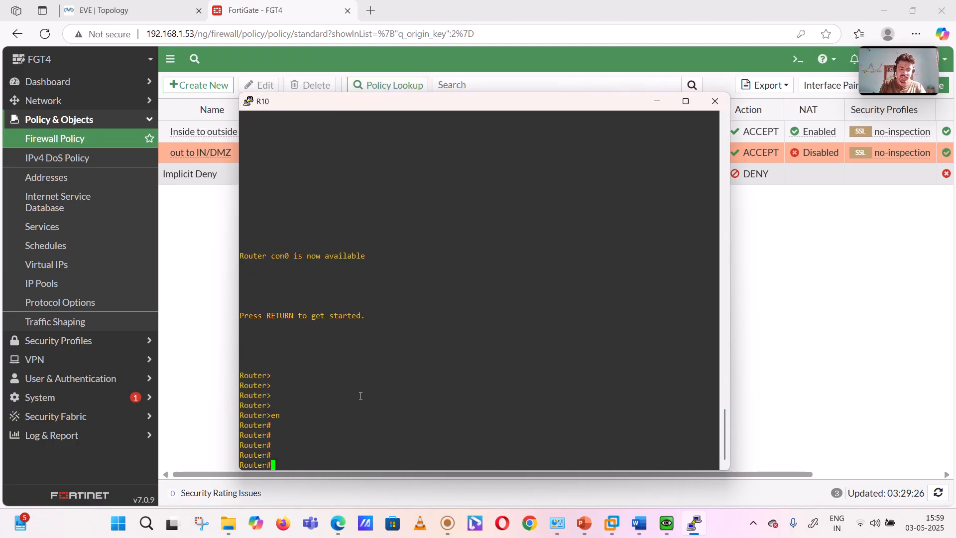
{"action": "type", "text": "sh ip in tbr"}
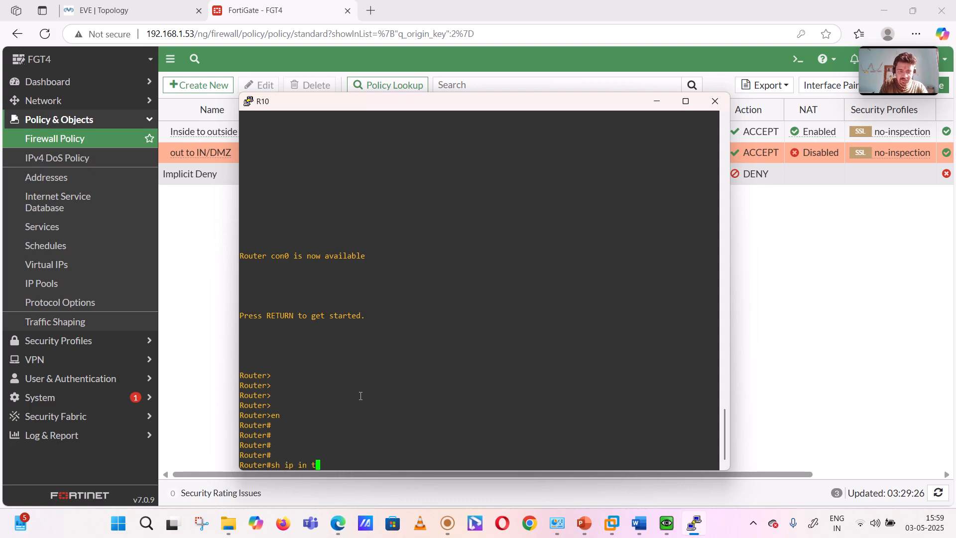
{"action": "key", "text": "Return"}
{"action": "type", "text": "sh ip int br"}
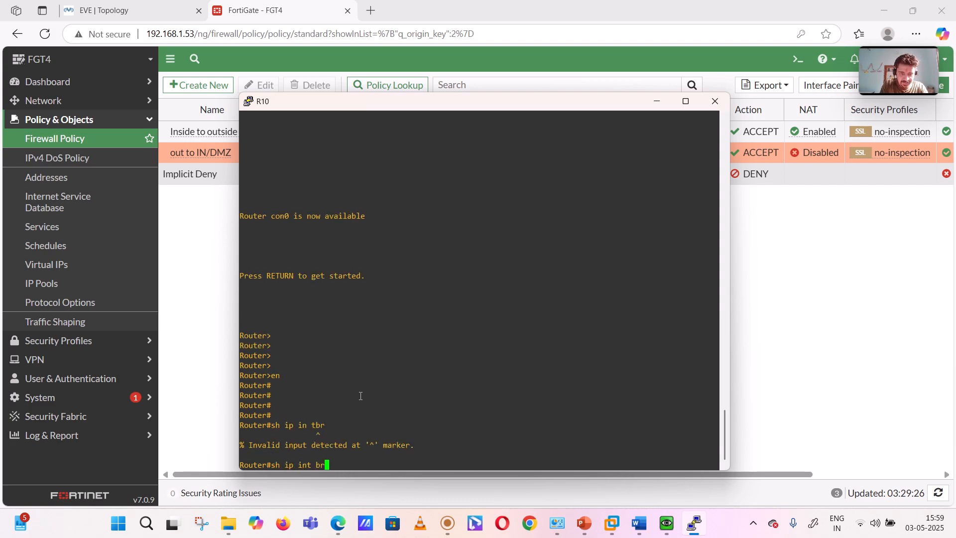
{"action": "key", "text": "Return"}
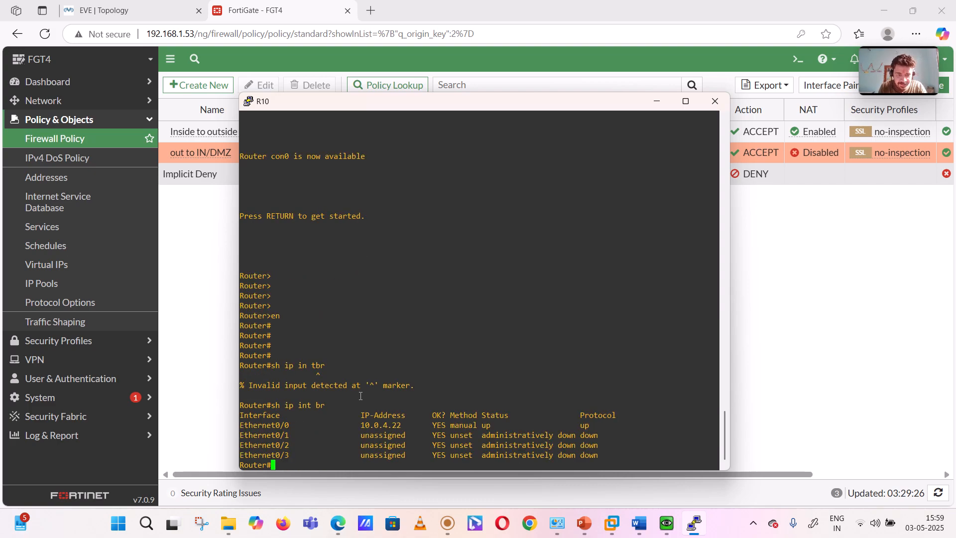
Step: Back in the FortiGate browser page, change the "DMZ zone" virtual IP's mapped IPv4 address to 10.0.4.22, save it and reload the list
{"action": "left_click", "coordinate": [865, 312]}
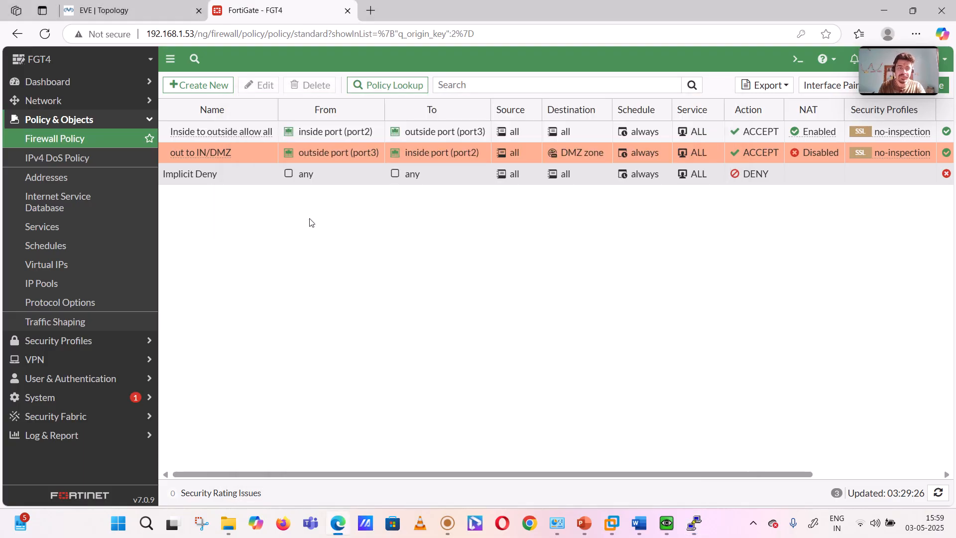
{"action": "left_click", "coordinate": [57, 267]}
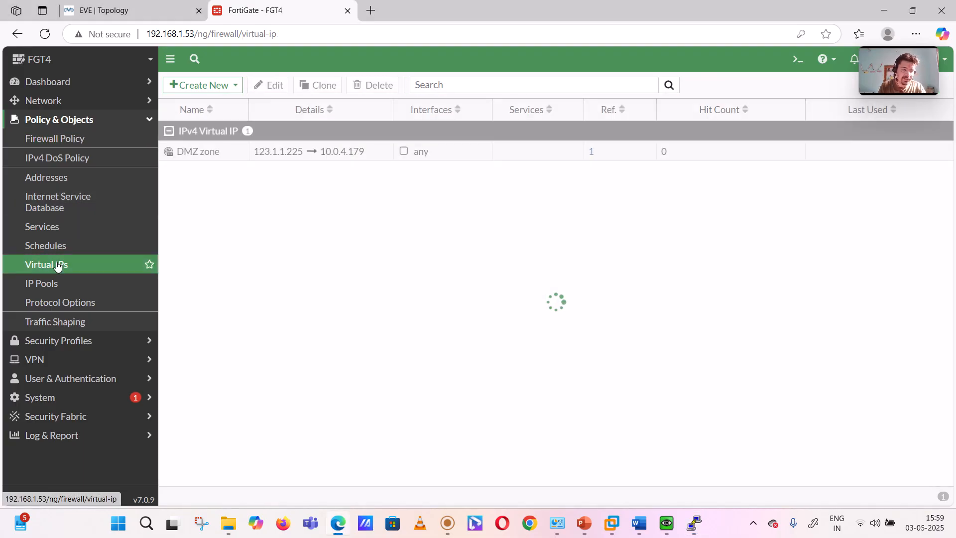
{"action": "left_click", "coordinate": [305, 153]}
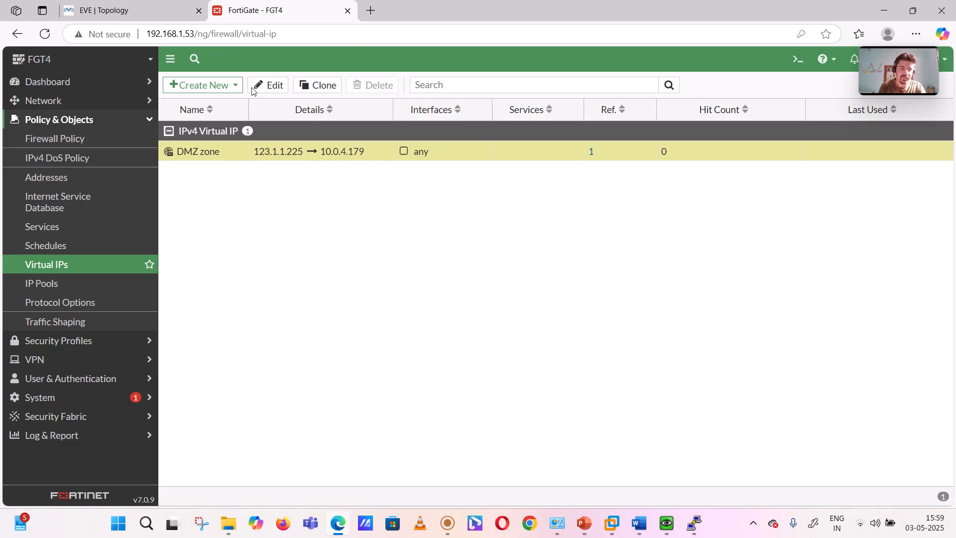
{"action": "left_click", "coordinate": [271, 89]}
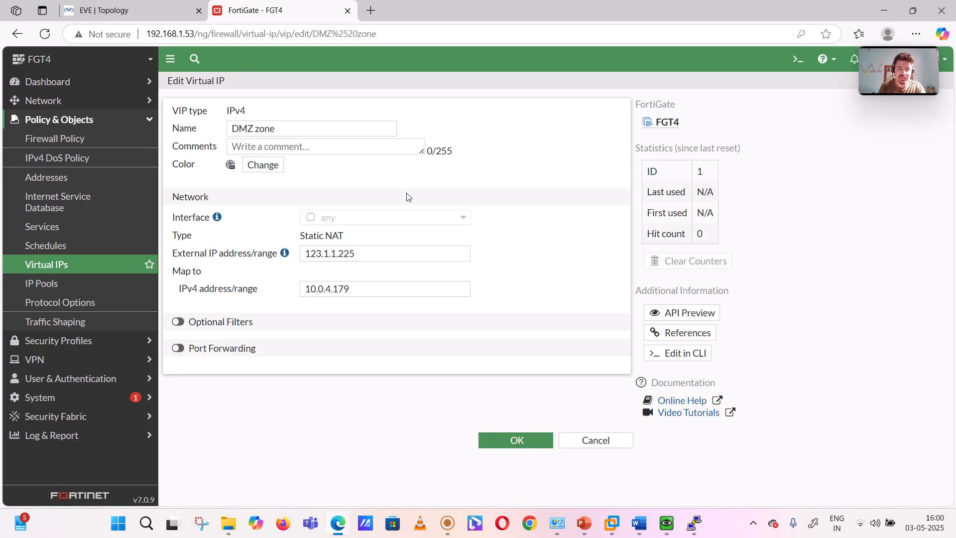
{"action": "left_click", "coordinate": [361, 292]}
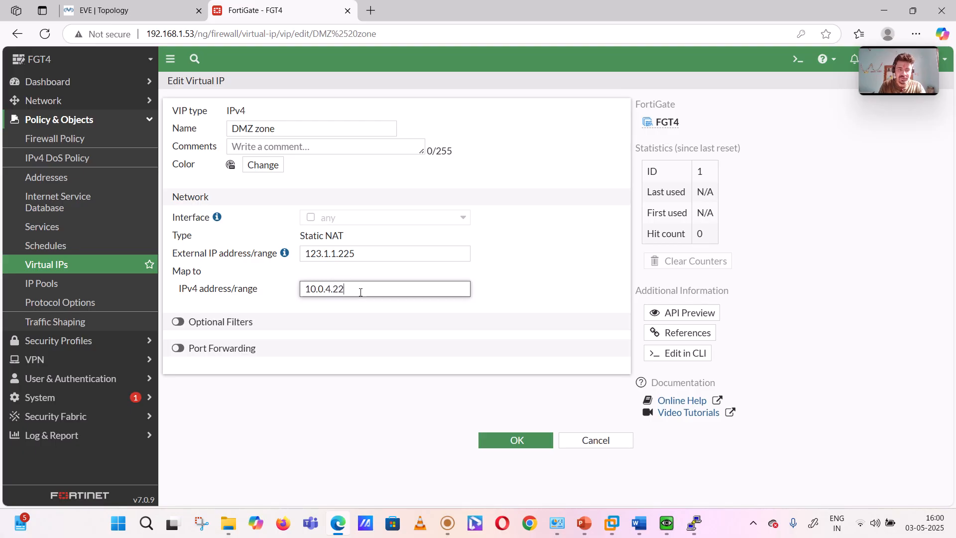
{"action": "left_click", "coordinate": [514, 442]}
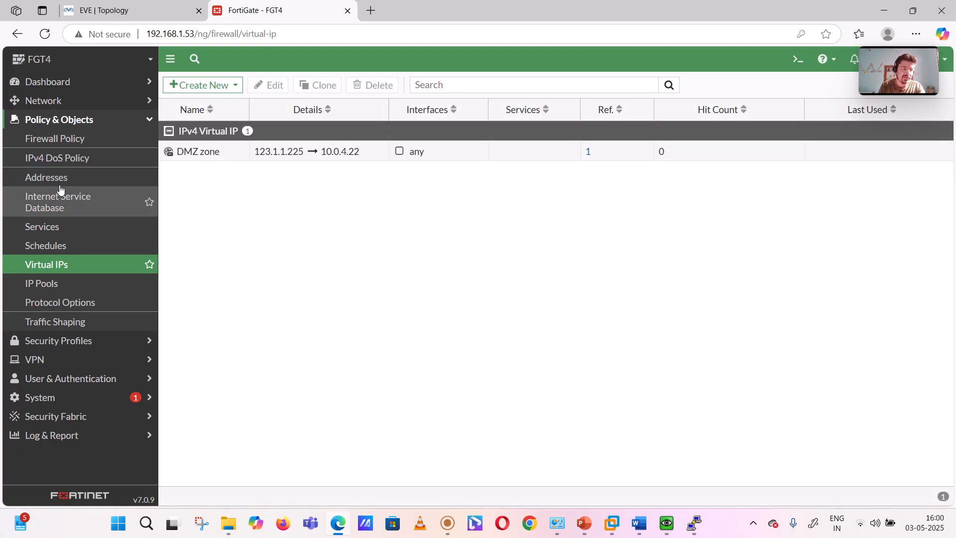
{"action": "left_click", "coordinate": [46, 39]}
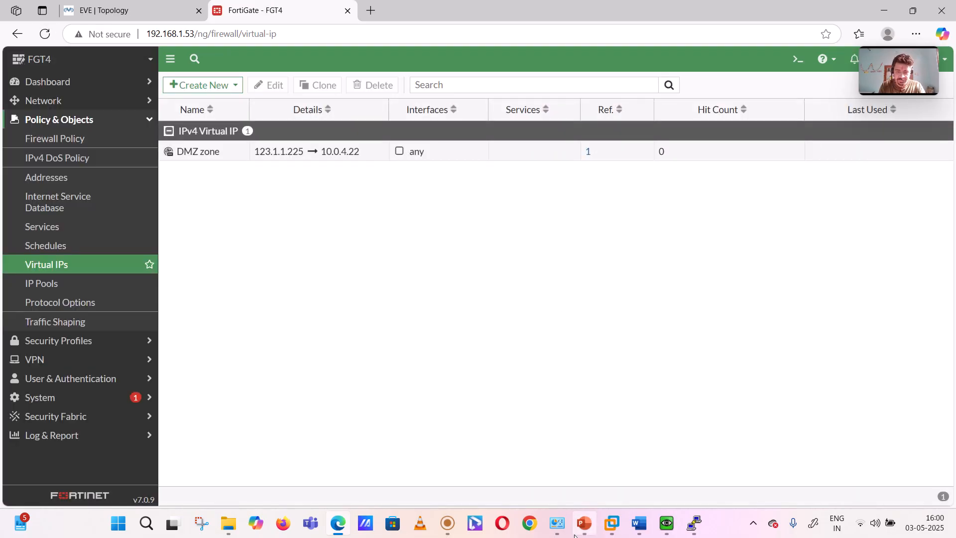
Step: Switch to the outside Linux machine's QEMU window and stop the ping running in its terminal
{"action": "mouse_move", "coordinate": [693, 528]}
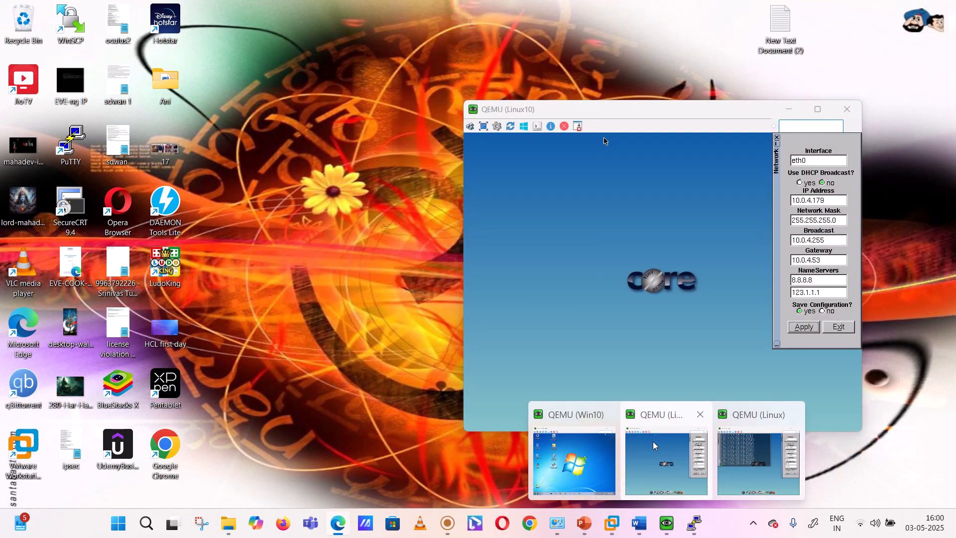
{"action": "left_click", "coordinate": [655, 446]}
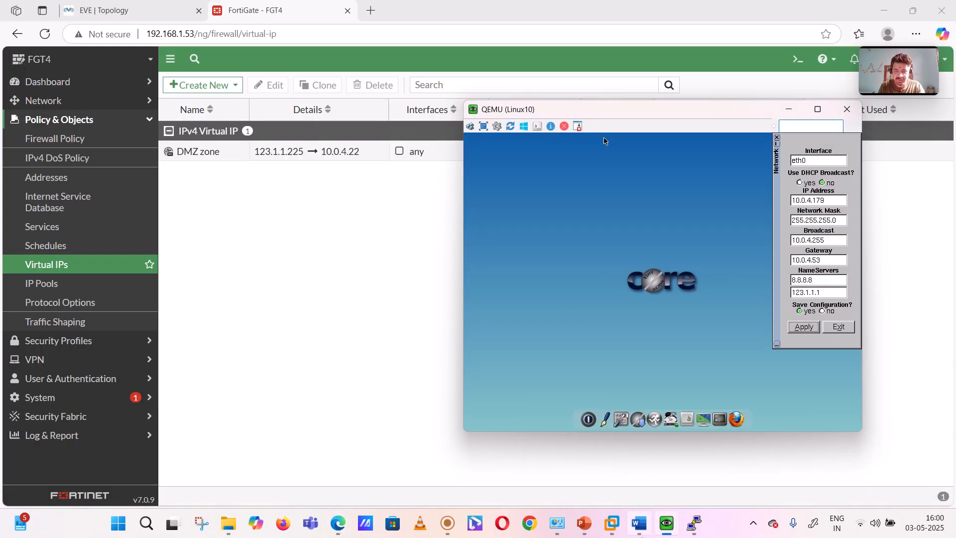
{"action": "mouse_move", "coordinate": [671, 530]}
{"action": "left_click", "coordinate": [758, 458]}
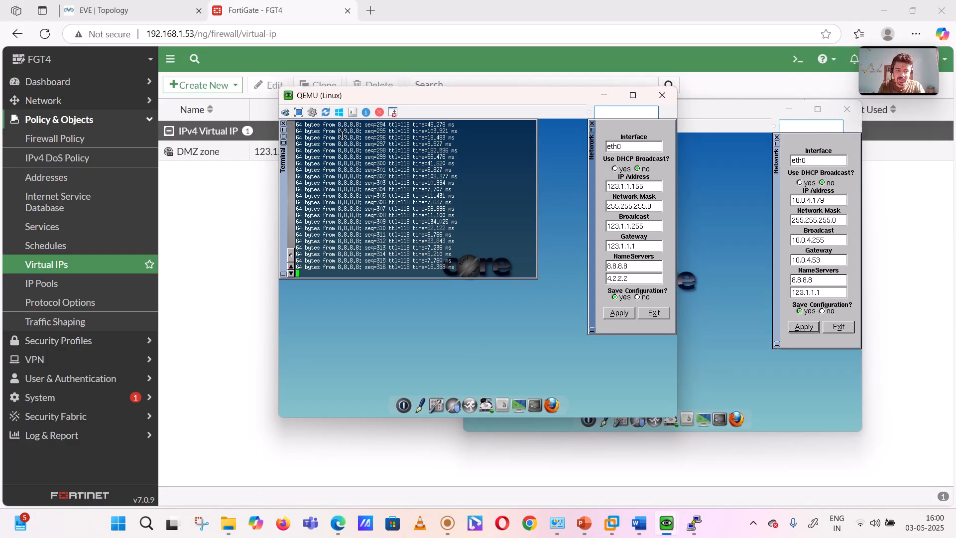
{"action": "key", "text": "ctrl+z"}
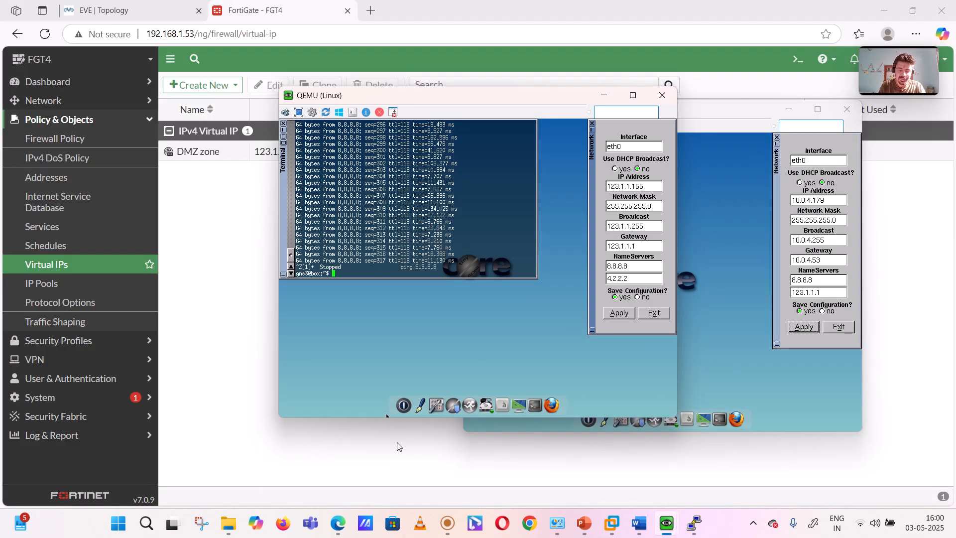
Step: Test the virtual IP from the outside Linux terminal by running "ping 123.1.1.225"
{"action": "left_click", "coordinate": [448, 523]}
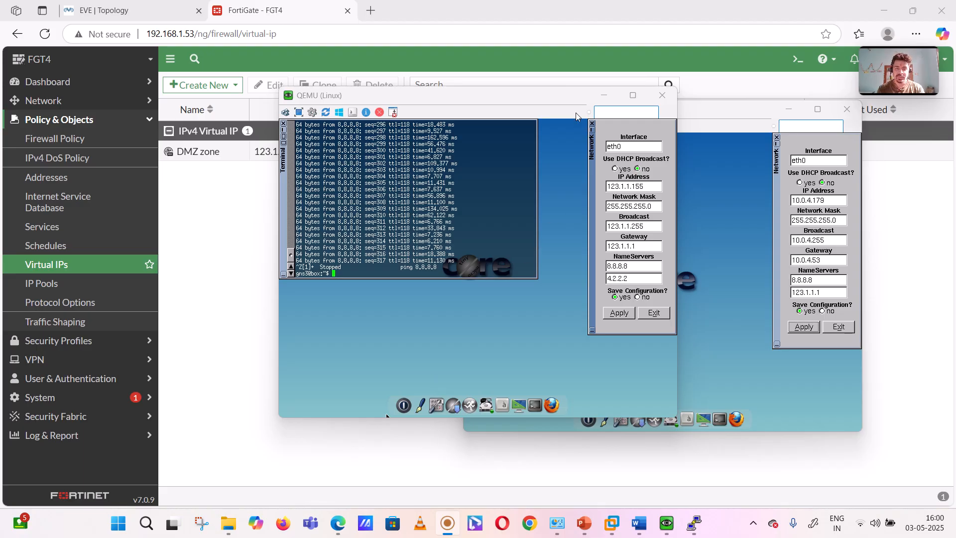
{"action": "left_click", "coordinate": [386, 413]}
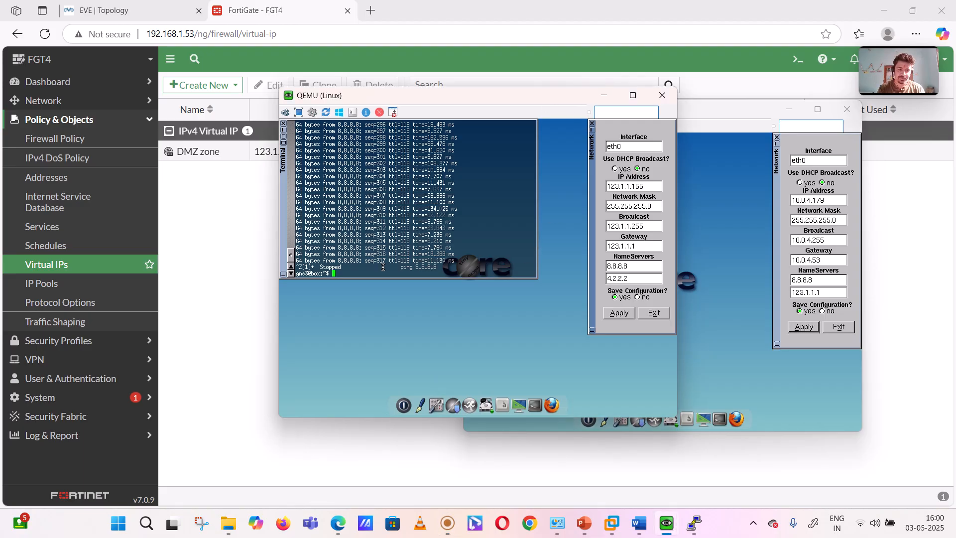
{"action": "key", "text": "Return"}
{"action": "key", "text": "Return"}
{"action": "key", "text": "Return"}
{"action": "type", "text": "ping 123.1.1"}
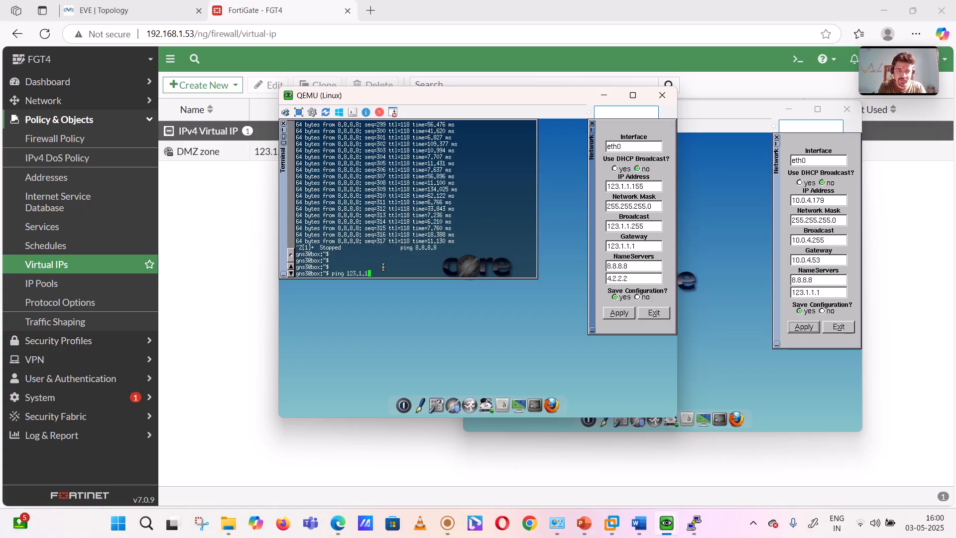
{"action": "type", "text": ".225"}
{"action": "key", "text": "Return"}
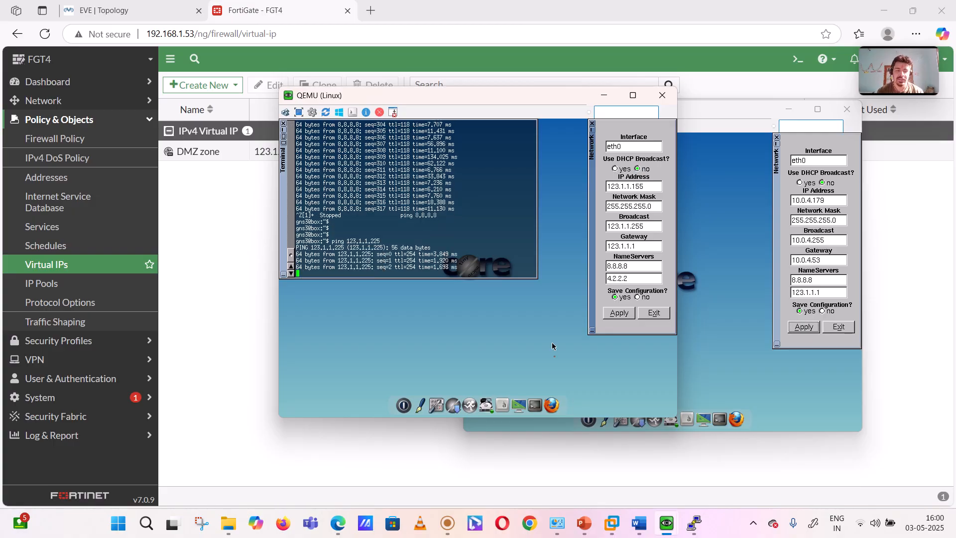
Step: Switch to the Word topology document and undo the handwritten ink notes, leaving only the ticks at Fortinet4 and the outside Linux machine
{"action": "left_click", "coordinate": [639, 523]}
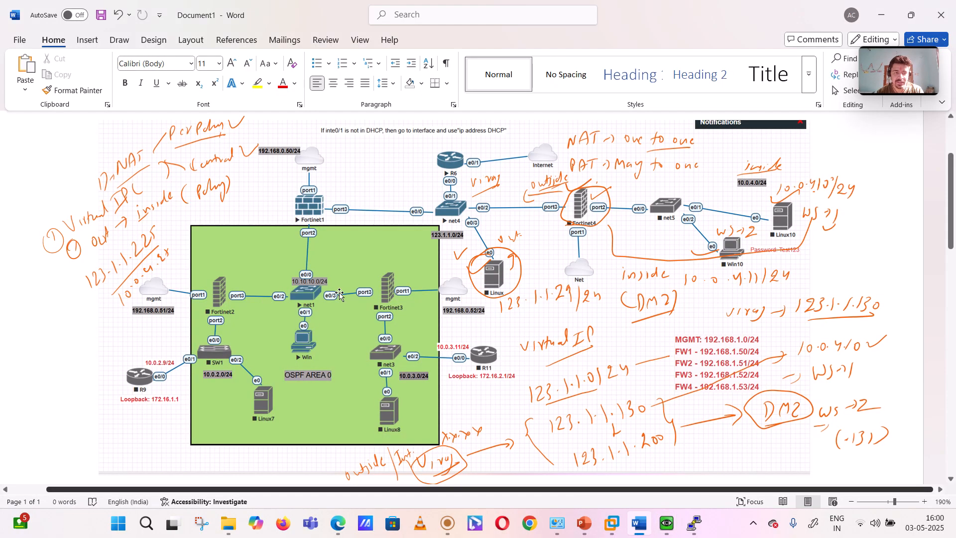
{"action": "key", "text": "ctrl+z"}
{"action": "key", "text": "ctrl+z"}
{"action": "key", "text": "ctrl+z"}
{"action": "key", "text": "ctrl+z"}
{"action": "key", "text": "ctrl+z"}
{"action": "key", "text": "ctrl+z"}
{"action": "key", "text": "ctrl+z"}
{"action": "key", "text": "ctrl+z"}
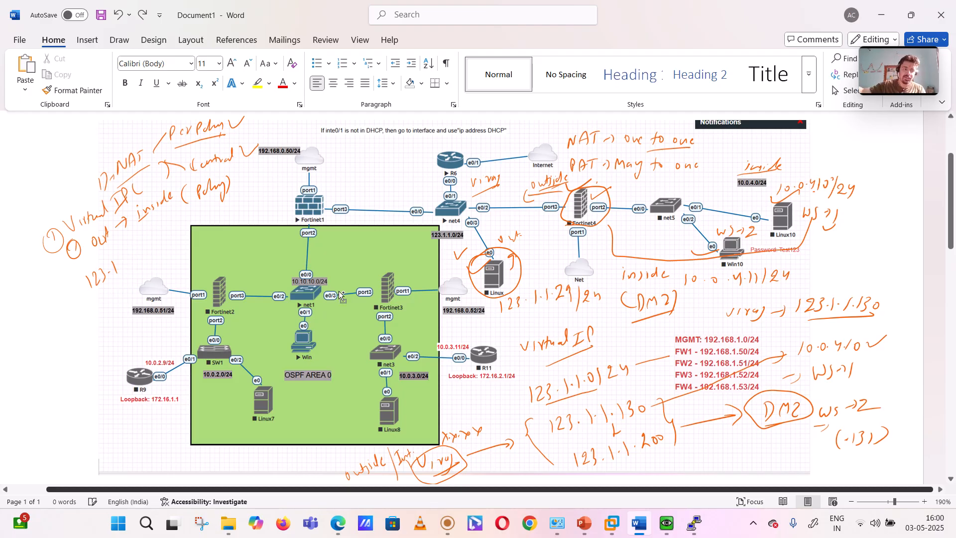
{"action": "key", "text": "ctrl+z"}
{"action": "key", "text": "ctrl+z"}
{"action": "key", "text": "ctrl+z"}
{"action": "key", "text": "ctrl+z"}
{"action": "key", "text": "ctrl+z"}
{"action": "key", "text": "ctrl+z"}
{"action": "key", "text": "ctrl+z"}
{"action": "key", "text": "ctrl+z"}
{"action": "key", "text": "ctrl+z"}
{"action": "key", "text": "ctrl+z"}
{"action": "key", "text": "ctrl+z"}
{"action": "key", "text": "ctrl+z"}
{"action": "key", "text": "ctrl+z"}
{"action": "key", "text": "ctrl+z"}
{"action": "key", "text": "ctrl+z"}
{"action": "key", "text": "ctrl+z"}
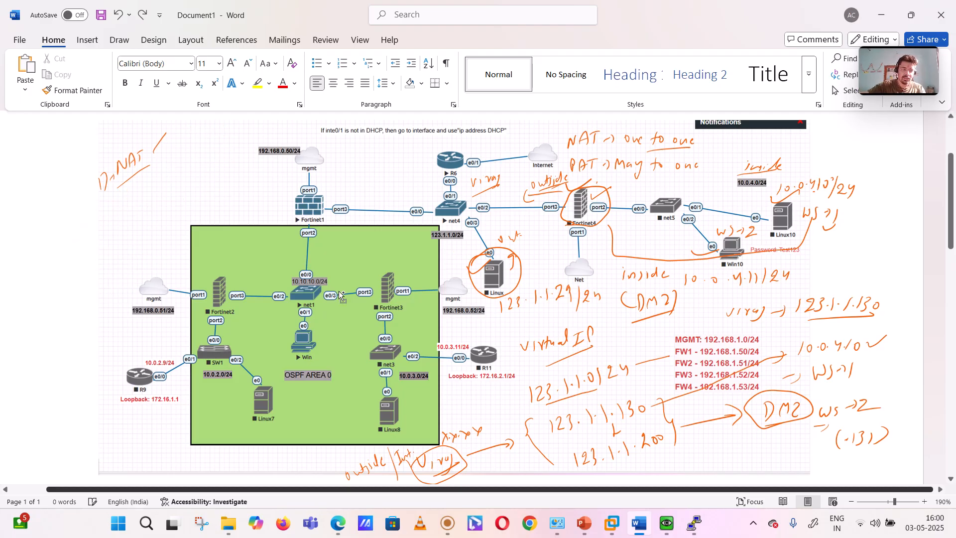
{"action": "key", "text": "ctrl+z"}
{"action": "key", "text": "ctrl+z"}
{"action": "key", "text": "ctrl+z"}
{"action": "key", "text": "ctrl+z"}
{"action": "key", "text": "ctrl+z"}
{"action": "key", "text": "ctrl+z"}
{"action": "key", "text": "ctrl+z"}
{"action": "key", "text": "ctrl+z"}
{"action": "key", "text": "ctrl+z"}
{"action": "key", "text": "ctrl+z"}
{"action": "key", "text": "ctrl+z"}
{"action": "key", "text": "ctrl+z"}
{"action": "key", "text": "ctrl+z"}
{"action": "key", "text": "ctrl+z"}
{"action": "key", "text": "ctrl+z"}
{"action": "key", "text": "ctrl+z"}
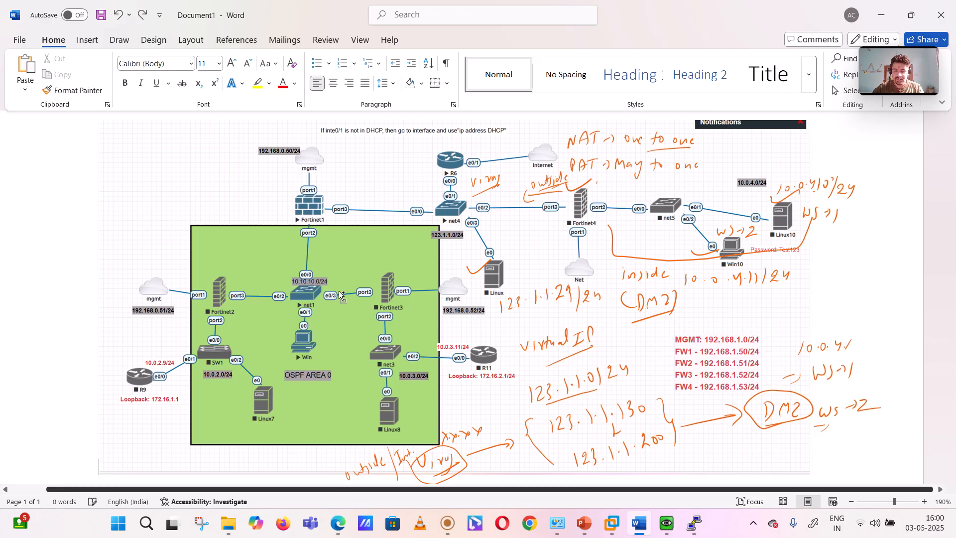
{"action": "key", "text": "ctrl+z"}
{"action": "key", "text": "ctrl+z"}
{"action": "key", "text": "ctrl+z"}
{"action": "key", "text": "ctrl+z"}
{"action": "key", "text": "ctrl+z"}
{"action": "key", "text": "ctrl+z"}
{"action": "key", "text": "ctrl+z"}
{"action": "key", "text": "ctrl+z"}
{"action": "key", "text": "ctrl+z"}
{"action": "key", "text": "ctrl+z"}
{"action": "key", "text": "ctrl+z"}
{"action": "key", "text": "ctrl+z"}
{"action": "key", "text": "ctrl+z"}
{"action": "key", "text": "ctrl+z"}
{"action": "key", "text": "ctrl+z"}
{"action": "key", "text": "ctrl+z"}
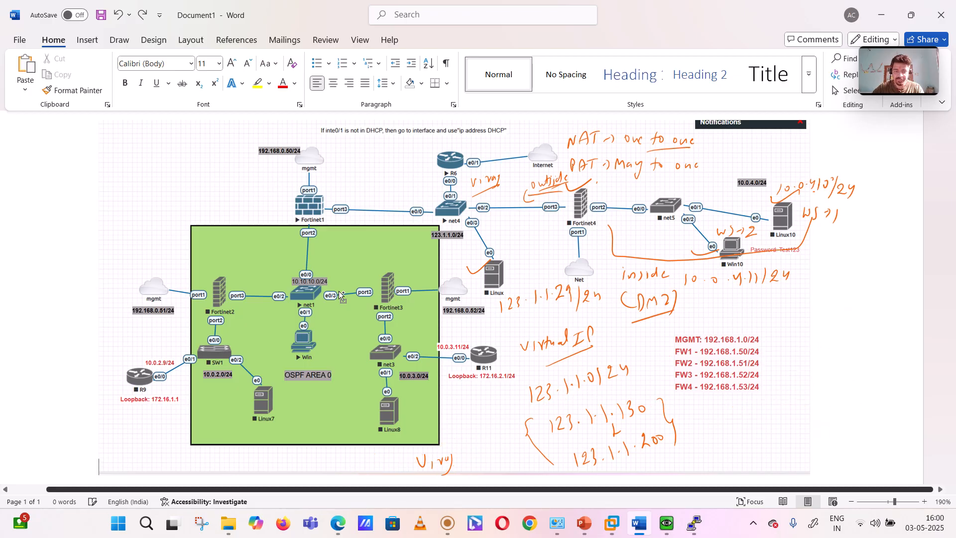
{"action": "key", "text": "ctrl+z"}
{"action": "key", "text": "ctrl+z"}
{"action": "key", "text": "ctrl+z"}
{"action": "key", "text": "ctrl+z"}
{"action": "key", "text": "ctrl+z"}
{"action": "key", "text": "ctrl+z"}
{"action": "key", "text": "ctrl+z"}
{"action": "key", "text": "ctrl+z"}
{"action": "key", "text": "ctrl+z"}
{"action": "key", "text": "ctrl+z"}
{"action": "key", "text": "ctrl+z"}
{"action": "key", "text": "ctrl+z"}
{"action": "key", "text": "ctrl+z"}
{"action": "key", "text": "ctrl+z"}
{"action": "key", "text": "ctrl+z"}
{"action": "key", "text": "ctrl+z"}
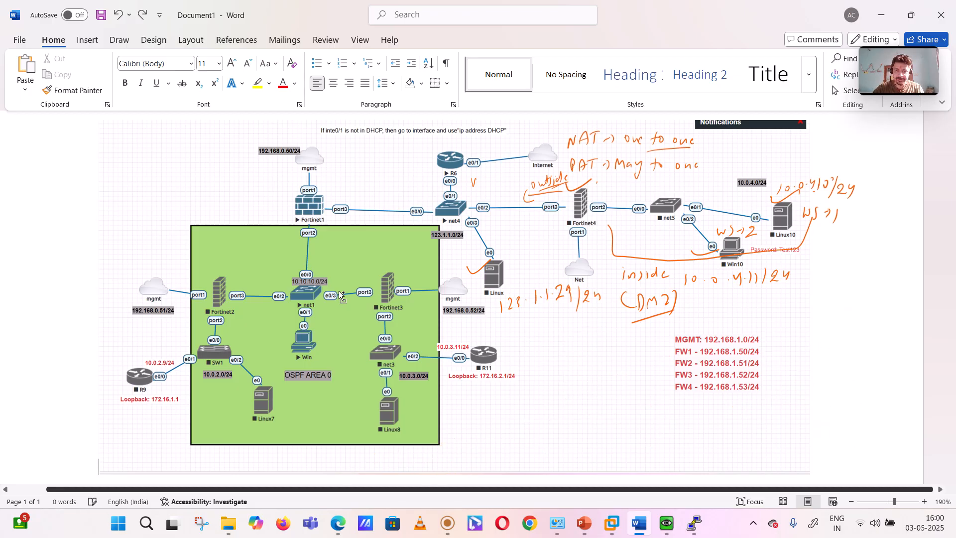
{"action": "key", "text": "ctrl+z"}
{"action": "key", "text": "ctrl+z"}
{"action": "key", "text": "ctrl+z"}
{"action": "key", "text": "ctrl+z"}
{"action": "key", "text": "ctrl+z"}
{"action": "key", "text": "ctrl+z"}
{"action": "key", "text": "ctrl+z"}
{"action": "key", "text": "ctrl+z"}
{"action": "key", "text": "ctrl+z"}
{"action": "key", "text": "ctrl+z"}
{"action": "key", "text": "ctrl+z"}
{"action": "key", "text": "ctrl+z"}
{"action": "key", "text": "ctrl+z"}
{"action": "key", "text": "ctrl+z"}
{"action": "key", "text": "ctrl+z"}
{"action": "key", "text": "ctrl+z"}
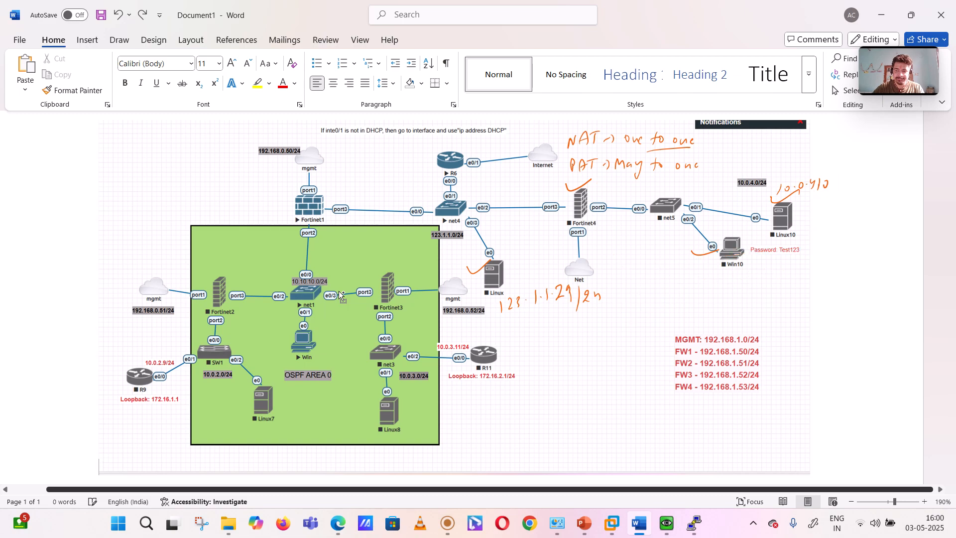
{"action": "key", "text": "ctrl+z"}
{"action": "key", "text": "ctrl+z"}
{"action": "key", "text": "ctrl+z"}
{"action": "key", "text": "ctrl+z"}
{"action": "key", "text": "ctrl+z"}
{"action": "key", "text": "ctrl+z"}
{"action": "key", "text": "ctrl+z"}
{"action": "key", "text": "ctrl+z"}
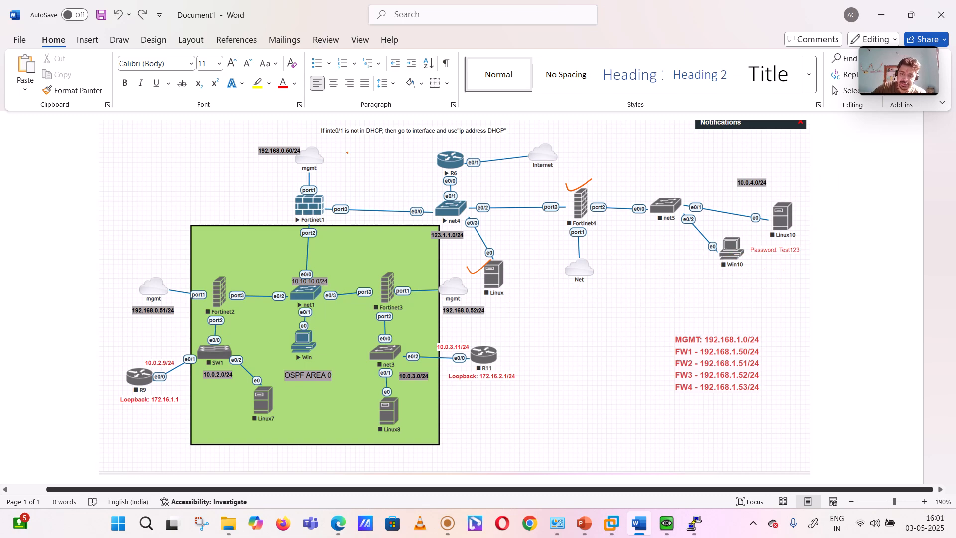
Step: Tick the 123.1.1.0/24 label and handwrite the mapping "123.1.1.225 → 10.0.4.22" above Fortinet4, with a tick before it
{"action": "left_click_drag", "start_coordinate": [417, 243], "coordinate": [431, 240]}
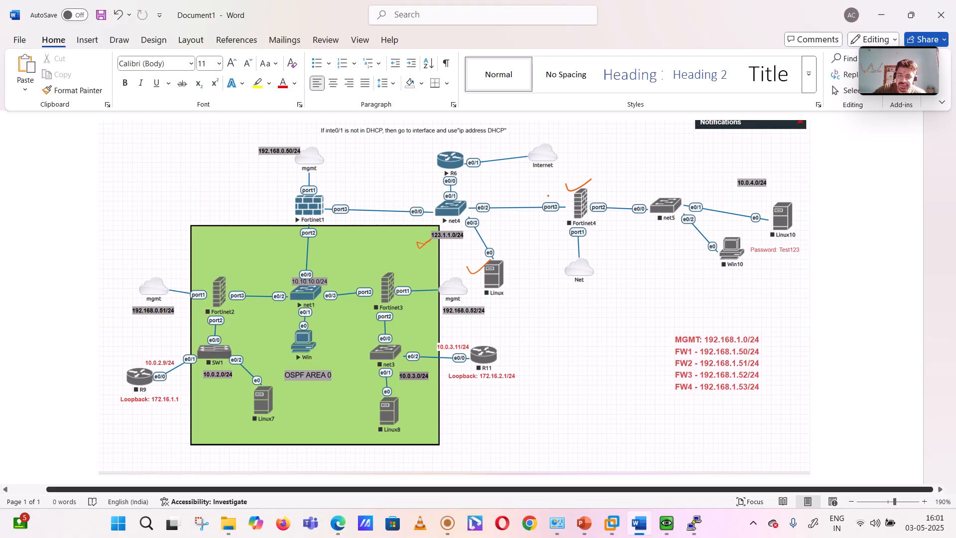
{"action": "left_click_drag", "start_coordinate": [520, 188], "coordinate": [520, 197]}
{"action": "left_click_drag", "start_coordinate": [524, 188], "coordinate": [569, 189]}
{"action": "left_click", "coordinate": [539, 190]}
{"action": "left_click", "coordinate": [551, 187]}
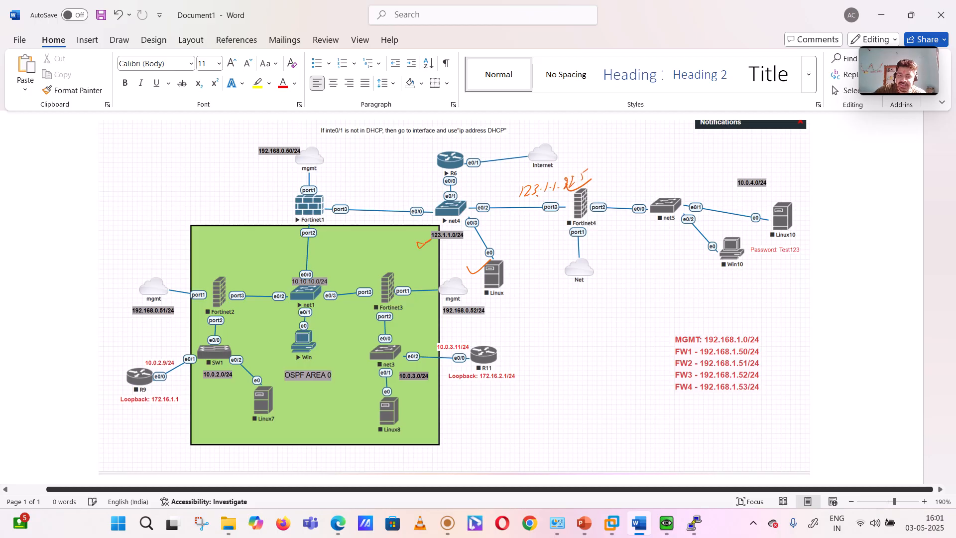
{"action": "left_click_drag", "start_coordinate": [505, 188], "coordinate": [515, 185]}
{"action": "mouse_move", "coordinate": [594, 176]}
{"action": "left_mouse_down"}
{"action": "mouse_move", "coordinate": [644, 156]}
{"action": "mouse_move", "coordinate": [689, 156]}
{"action": "left_mouse_up"}
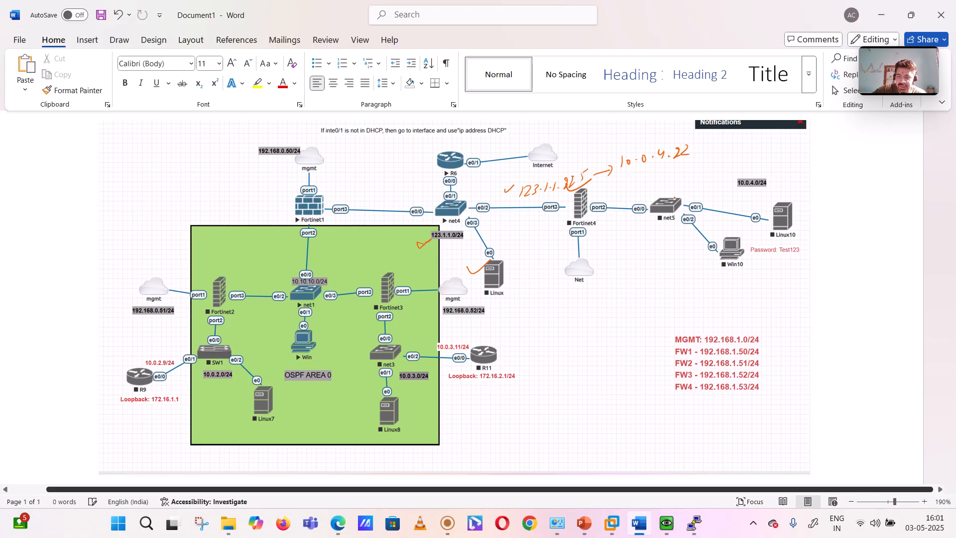
Step: Sketch a circled "R1" linked to net5 with an arrow to 10.0.4.22, and handwrite the user's name in brackets under the outside Linux machine
{"action": "mouse_move", "coordinate": [676, 196]}
{"action": "left_mouse_down"}
{"action": "mouse_move", "coordinate": [711, 170]}
{"action": "mouse_move", "coordinate": [728, 169]}
{"action": "mouse_move", "coordinate": [698, 155]}
{"action": "left_mouse_up"}
{"action": "left_click", "coordinate": [732, 169]}
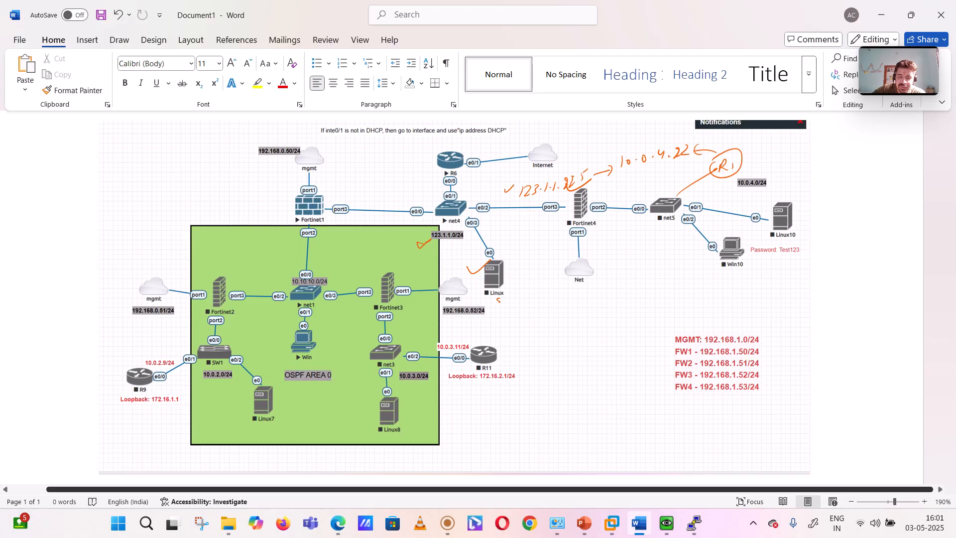
{"action": "mouse_move", "coordinate": [499, 301]}
{"action": "left_mouse_down"}
{"action": "mouse_move", "coordinate": [520, 325]}
{"action": "mouse_move", "coordinate": [489, 342]}
{"action": "left_mouse_up"}
{"action": "left_click_drag", "start_coordinate": [521, 312], "coordinate": [527, 329]}
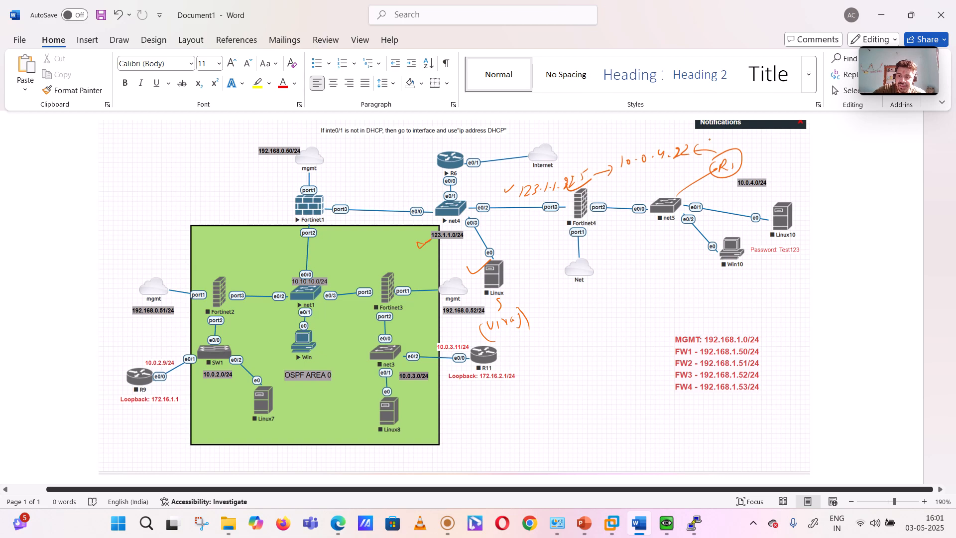
Step: Handwrite "WS → 3" above the circled R1 and tick both the 123.1.1.225 and 10.0.4.22 addresses
{"action": "mouse_move", "coordinate": [706, 133]}
{"action": "left_mouse_down"}
{"action": "mouse_move", "coordinate": [718, 145]}
{"action": "mouse_move", "coordinate": [737, 138]}
{"action": "left_mouse_up"}
{"action": "left_click_drag", "start_coordinate": [743, 133], "coordinate": [745, 142]}
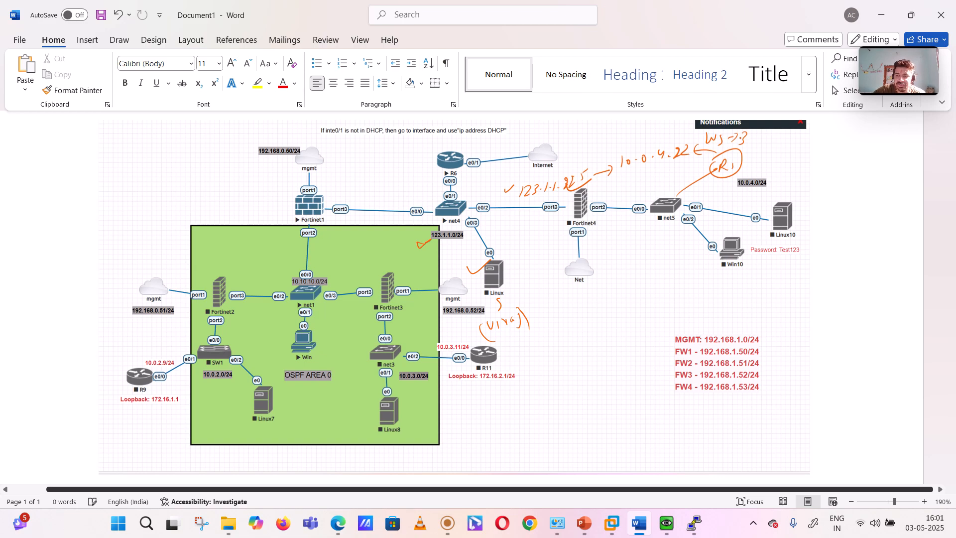
{"action": "left_click_drag", "start_coordinate": [547, 171], "coordinate": [563, 168]}
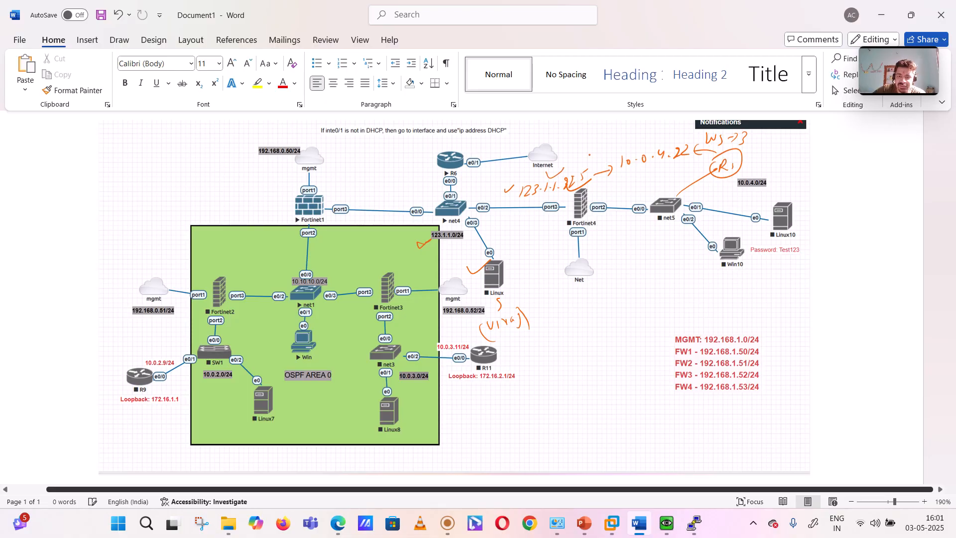
{"action": "left_click_drag", "start_coordinate": [641, 143], "coordinate": [674, 133]}
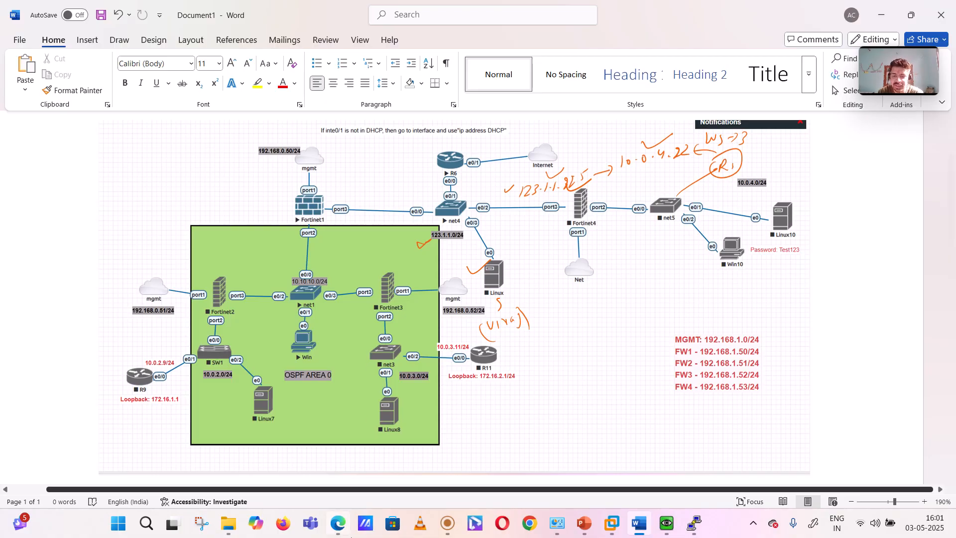
Step: Switch to the R10 console and check the running configuration for HTTPS with "sh run | i https"
{"action": "mouse_move", "coordinate": [698, 526]}
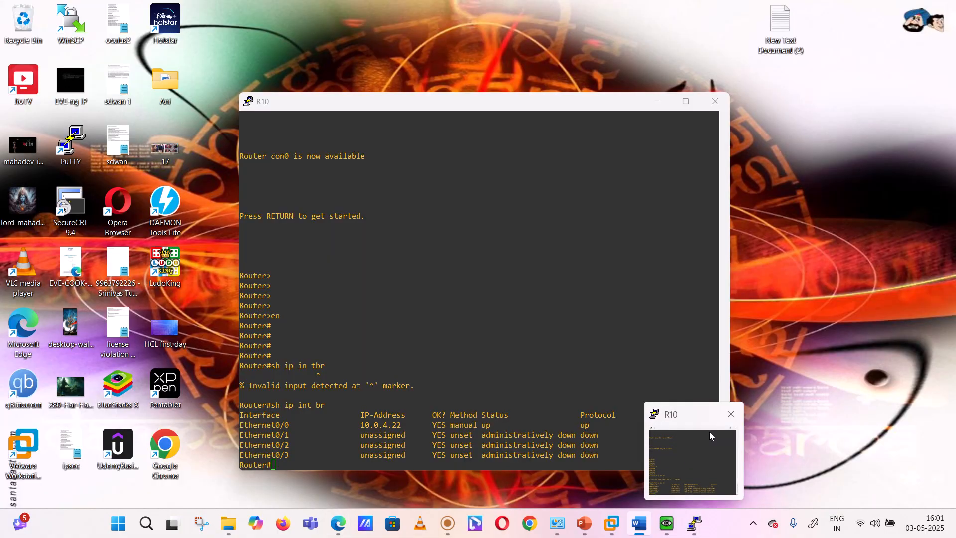
{"action": "left_click", "coordinate": [710, 432]}
{"action": "key", "text": "Return"}
{"action": "key", "text": "Return"}
{"action": "key", "text": "Return"}
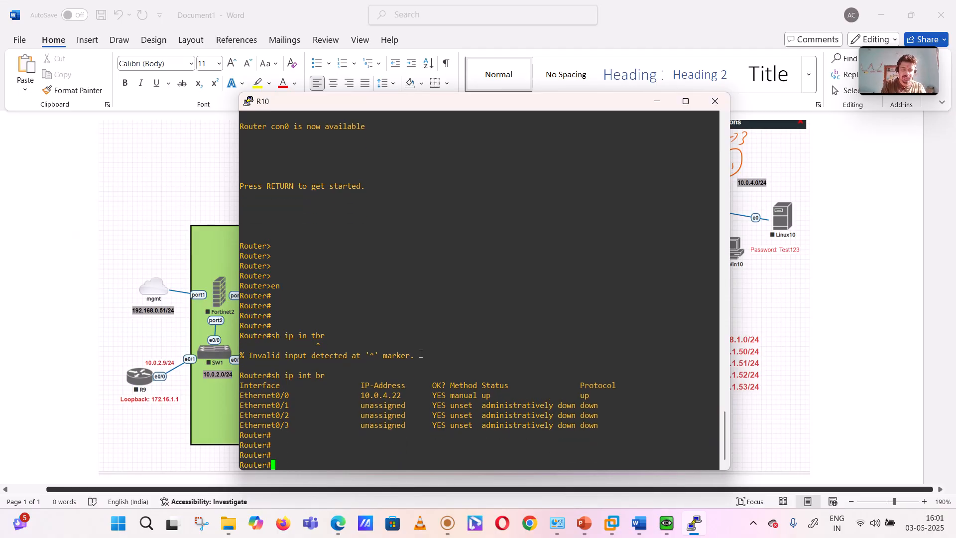
{"action": "type", "text": "sh run "}
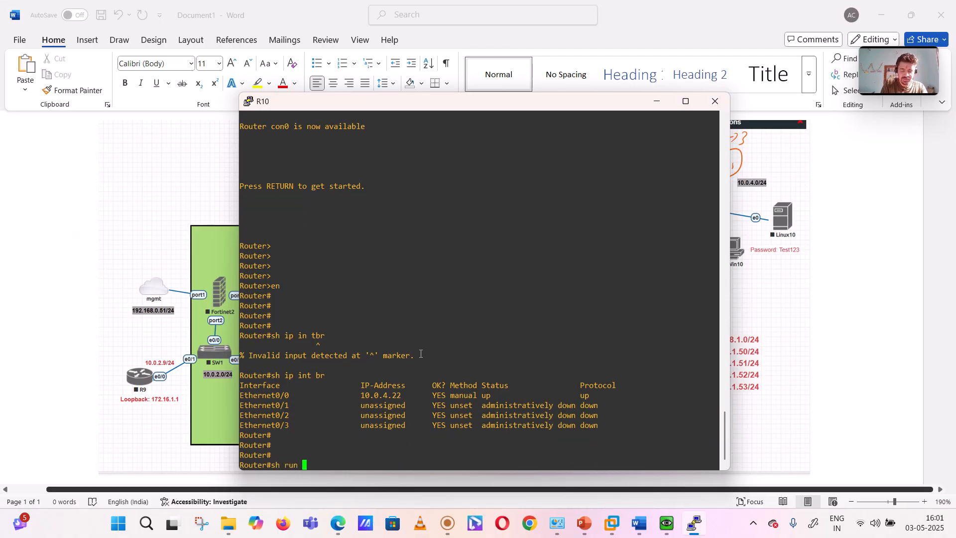
{"action": "type", "text": "| i https"}
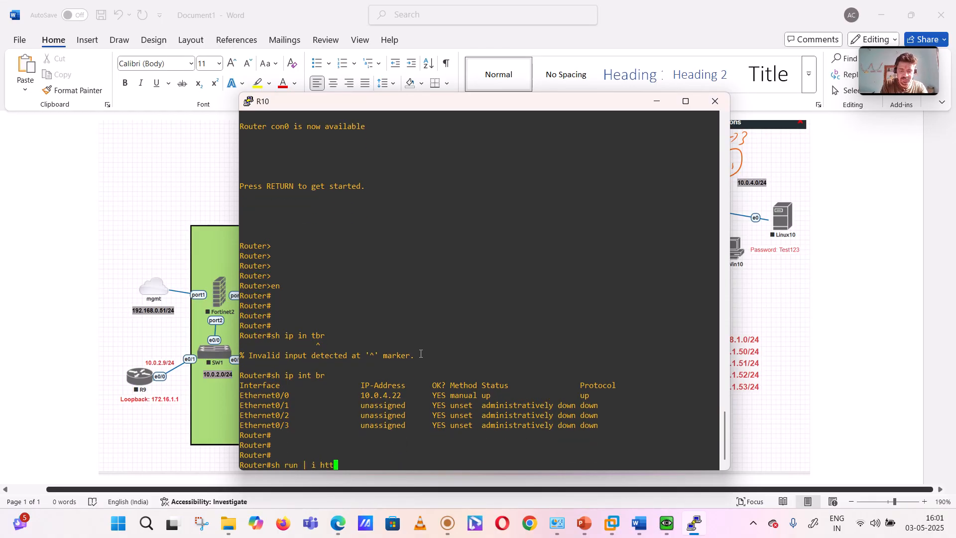
{"action": "key", "text": "Return"}
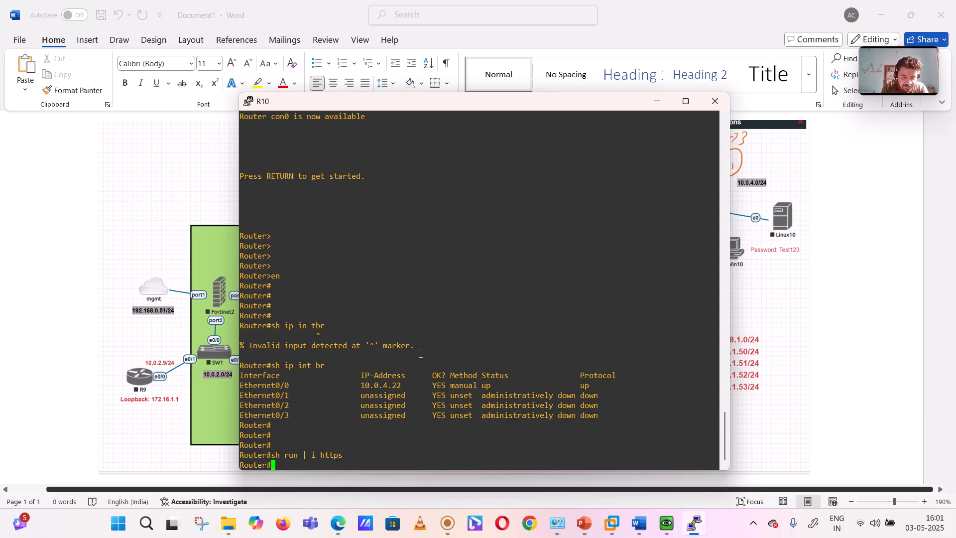
Step: Enter global configuration mode on R10 with "conf t" and begin an "ip" command
{"action": "type", "text": "conf t"}
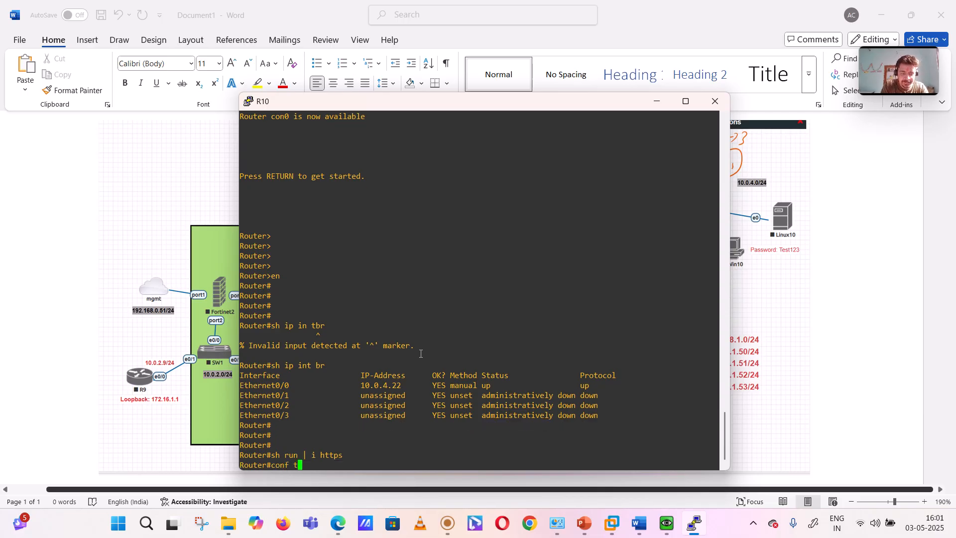
{"action": "key", "text": "Return"}
{"action": "type", "text": "ip "}
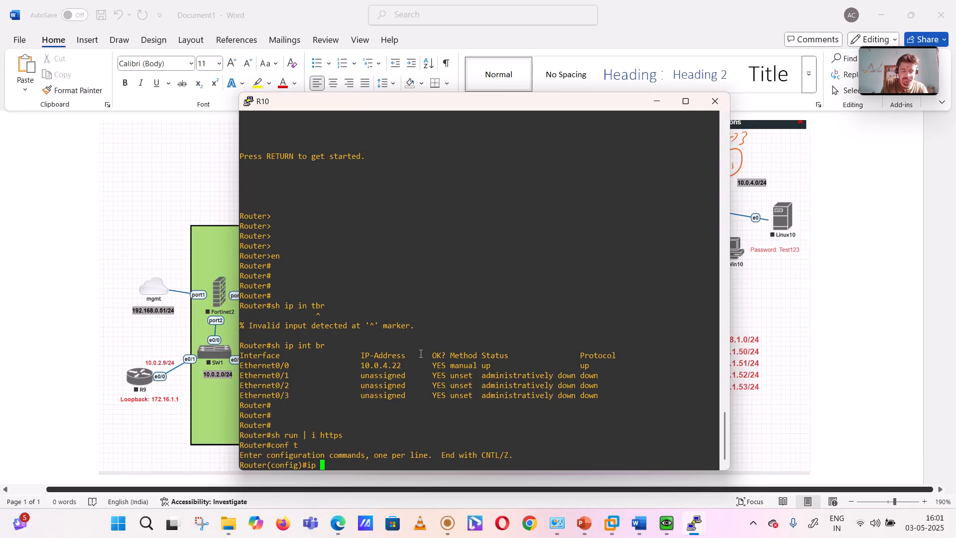
{"action": "type", "text": "s"}
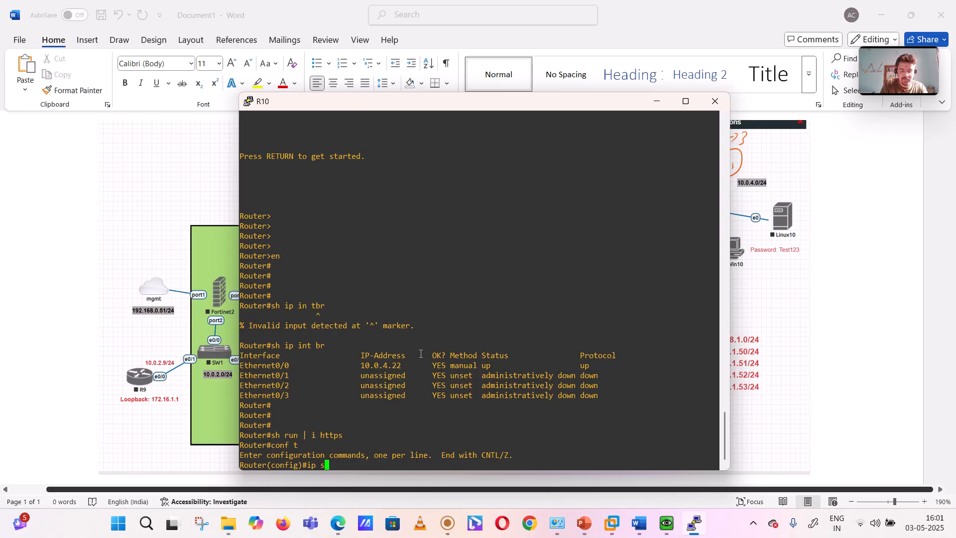
{"action": "type", "text": "ev+r+"}
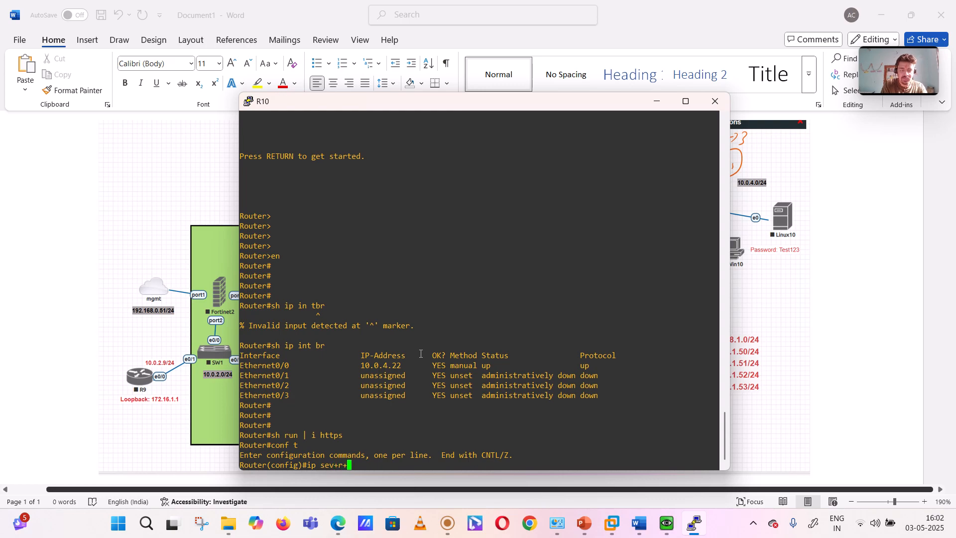
{"action": "key", "text": "BackSpace"}
{"action": "key", "text": "BackSpace"}
{"action": "key", "text": "BackSpace"}
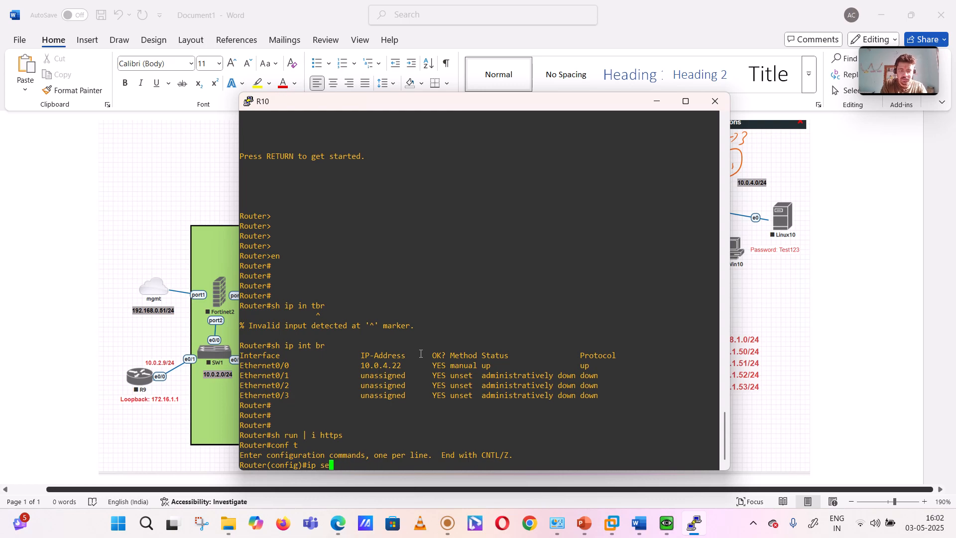
{"action": "type", "text": "e"}
{"action": "key", "text": "BackSpace"}
{"action": "type", "text": "rve"}
{"action": "key", "text": "Tab"}
{"action": "key", "text": "BackSpace"}
{"action": "key", "text": "BackSpace"}
{"action": "key", "text": "BackSpace"}
{"action": "key", "text": "BackSpace"}
{"action": "key", "text": "BackSpace"}
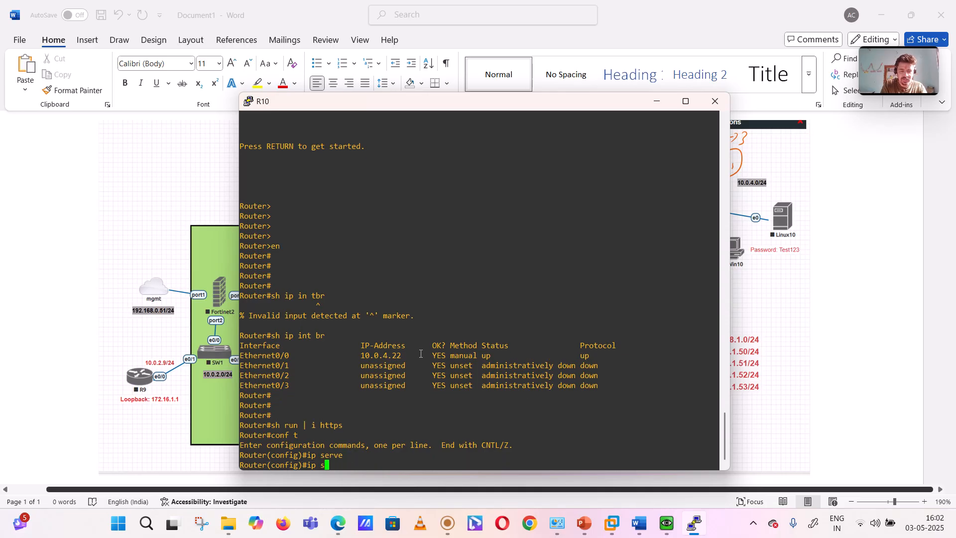
Step: Enable the HTTP server on R10 with "ip http server"
{"action": "type", "text": "htt"}
{"action": "key", "text": "Tab"}
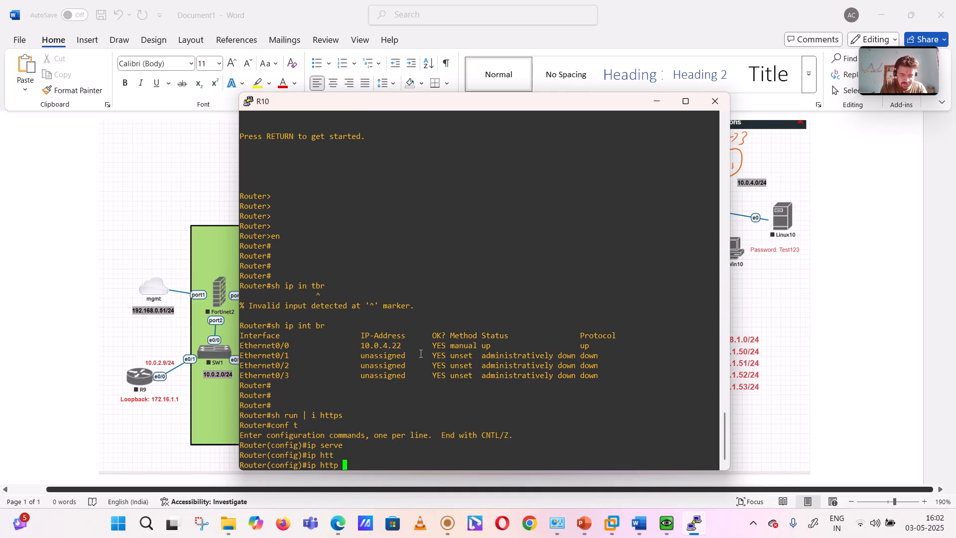
{"action": "type", "text": "ser"}
{"action": "key", "text": "Tab"}
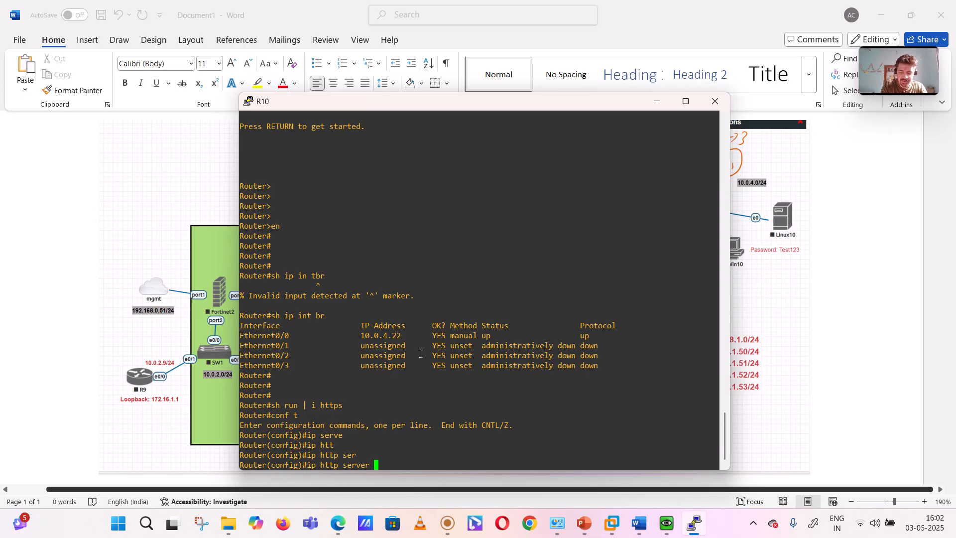
{"action": "key", "text": "Return"}
Step: Enable the HTTPS server on R10 with "ip http secure-server" and exit configuration mode
{"action": "type", "text": "ip htt"}
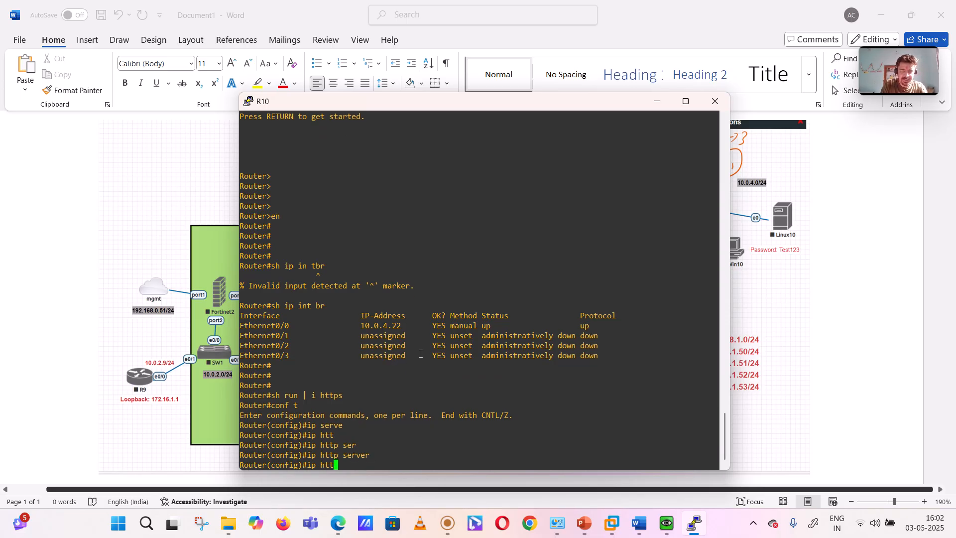
{"action": "key", "text": "Tab"}
{"action": "type", "text": "secur"}
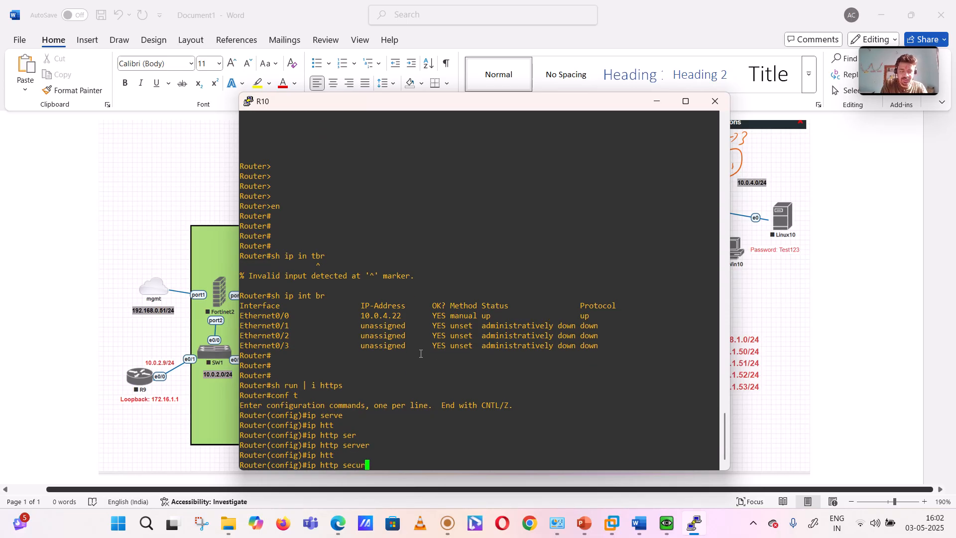
{"action": "key", "text": "Tab"}
{"action": "type", "text": "ser"}
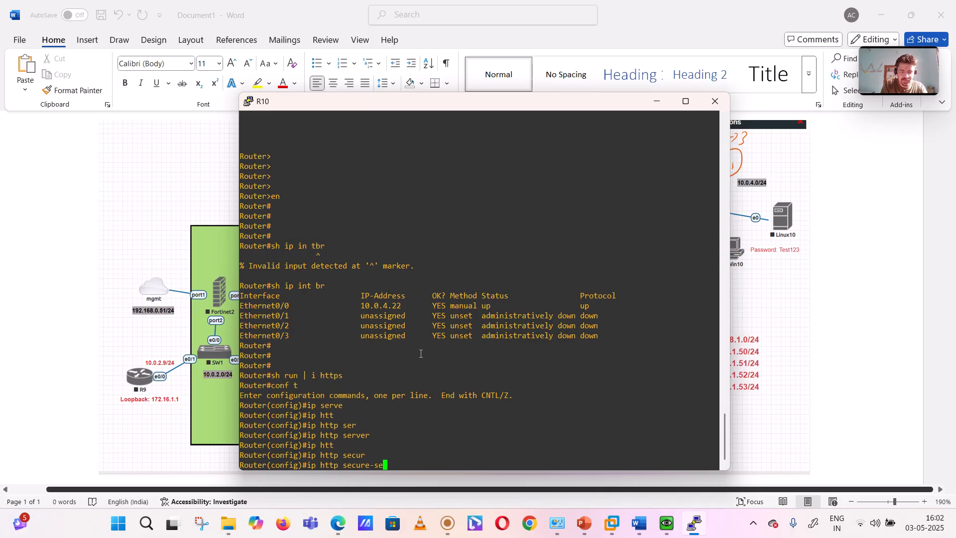
{"action": "key", "text": "Tab"}
{"action": "key", "text": "Return"}
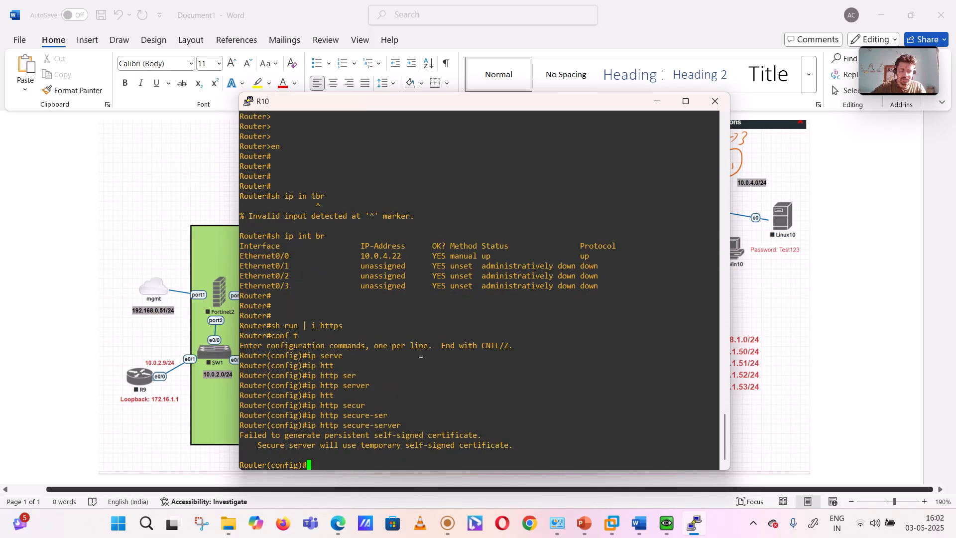
{"action": "type", "text": "exi"}
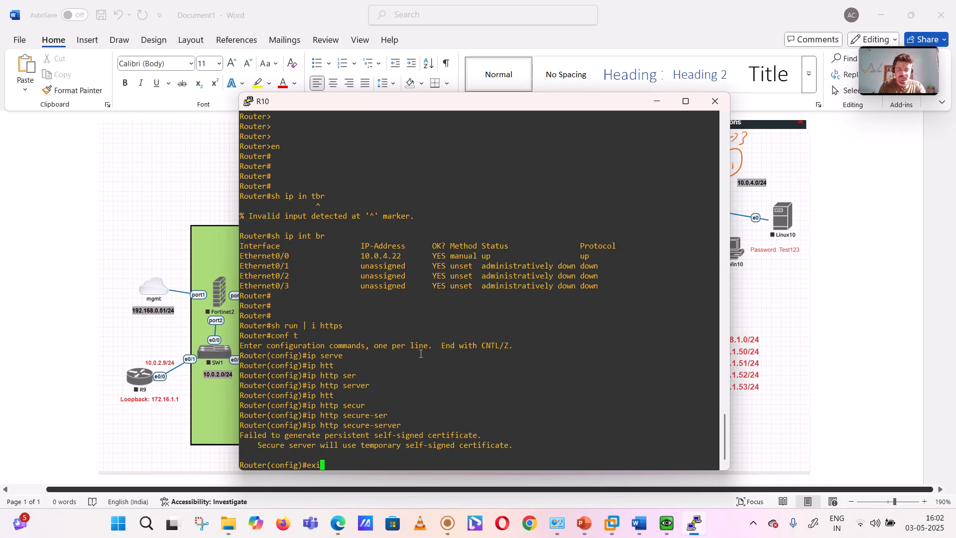
{"action": "type", "text": "t"}
{"action": "key", "text": "Return"}
{"action": "key", "text": "Return"}
{"action": "key", "text": "Return"}
{"action": "key", "text": "Return"}
{"action": "key", "text": "Return"}
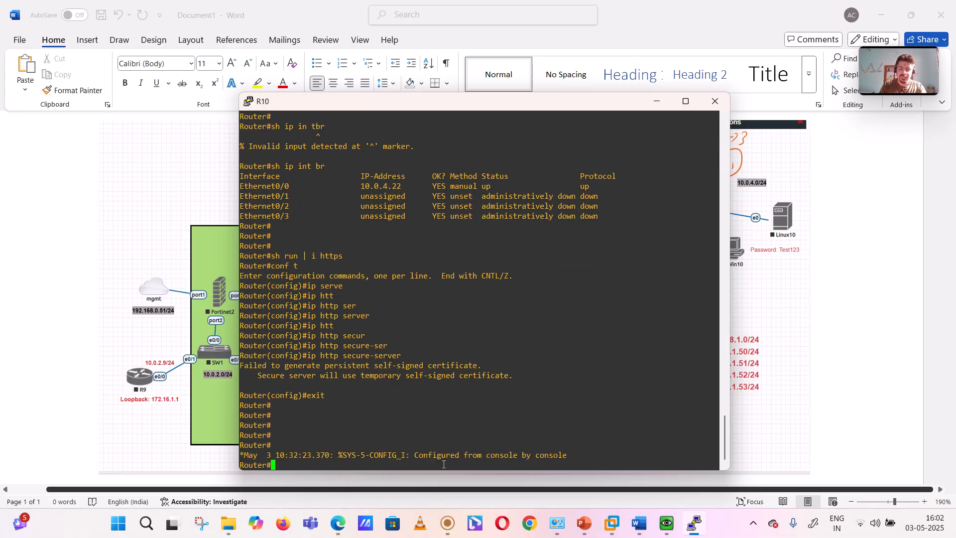
Step: Switch to the FGT4 FortiGate page in Edge and open its CLI console
{"action": "left_click", "coordinate": [449, 528]}
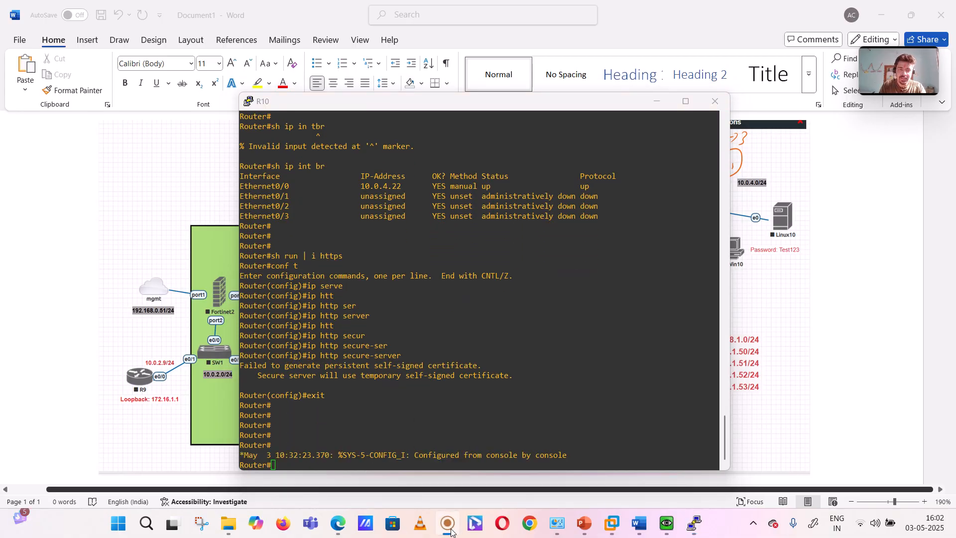
{"action": "left_click", "coordinate": [98, 235]}
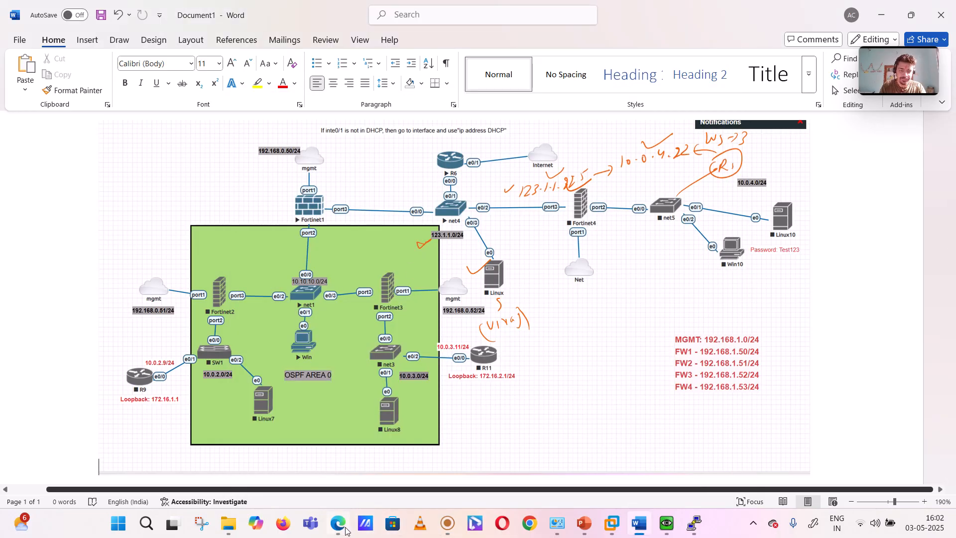
{"action": "mouse_move", "coordinate": [347, 531]}
{"action": "left_click", "coordinate": [335, 463]}
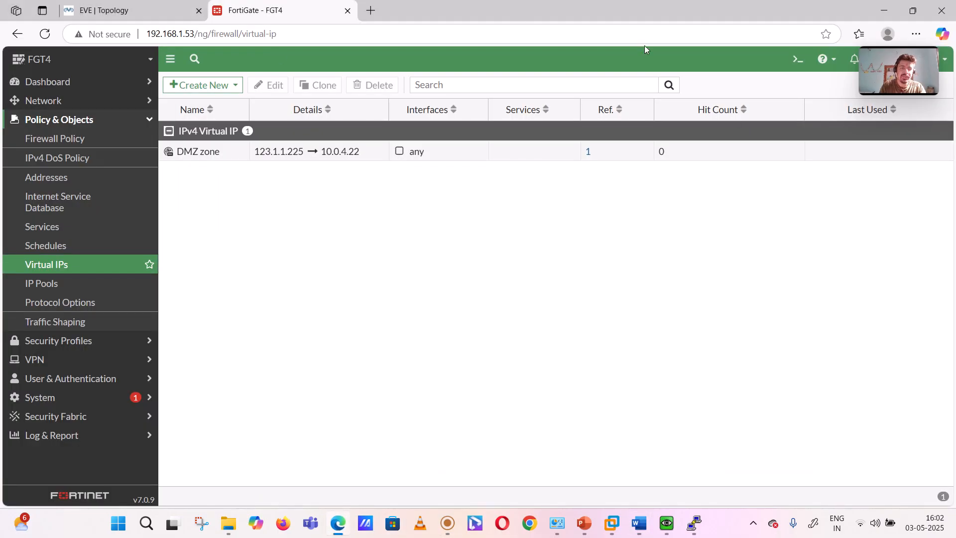
{"action": "left_click", "coordinate": [799, 59]}
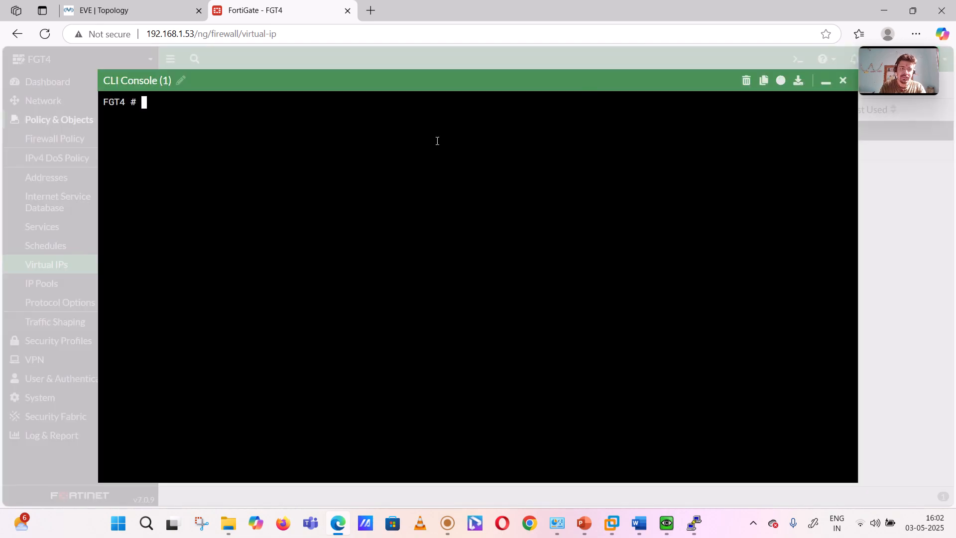
Step: List the active sessions on FGT4 with "get system session list" and examine the source NAT entry for 10.0.4.121
{"action": "type", "text": "get s"}
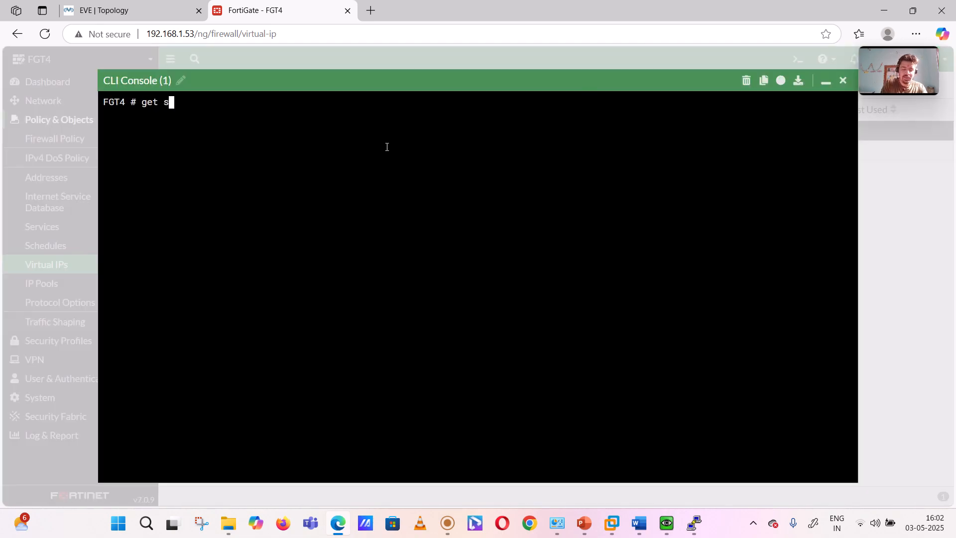
{"action": "type", "text": "ystem sessio"}
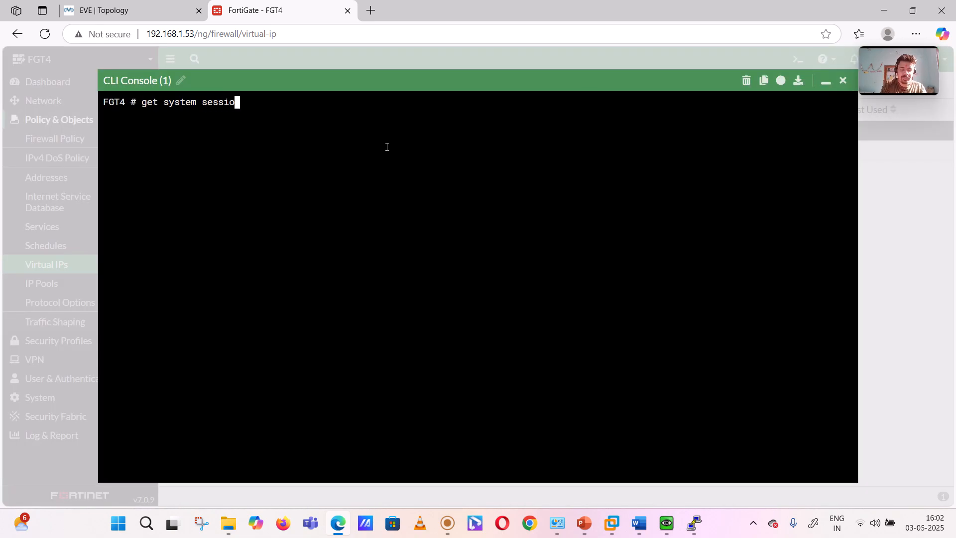
{"action": "type", "text": "n list"}
{"action": "key", "text": "Return"}
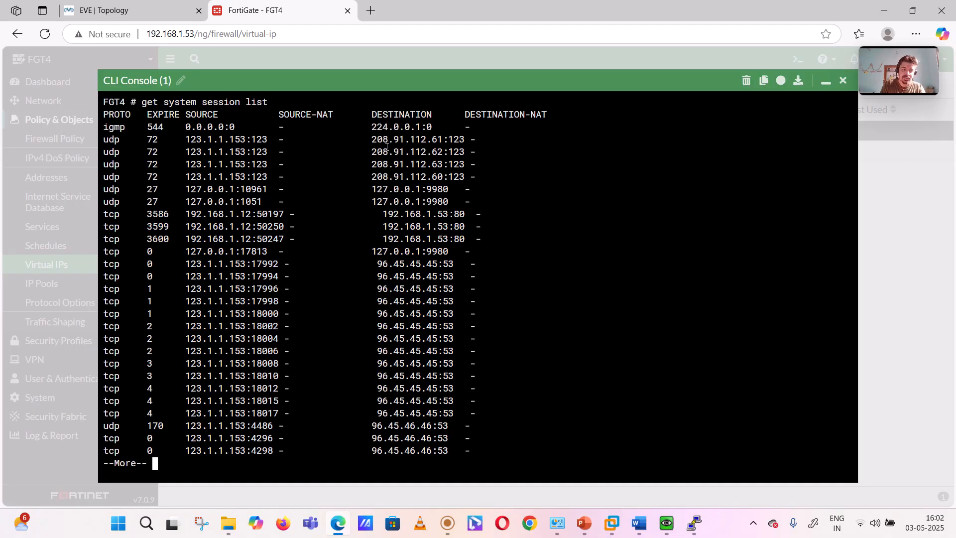
{"action": "key", "text": "space"}
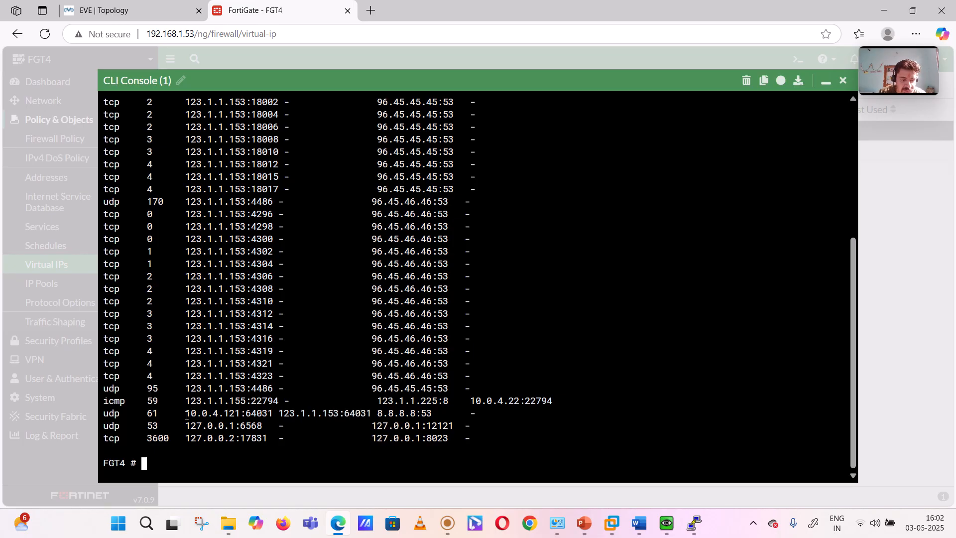
{"action": "left_click_drag", "start_coordinate": [187, 414], "coordinate": [375, 413]}
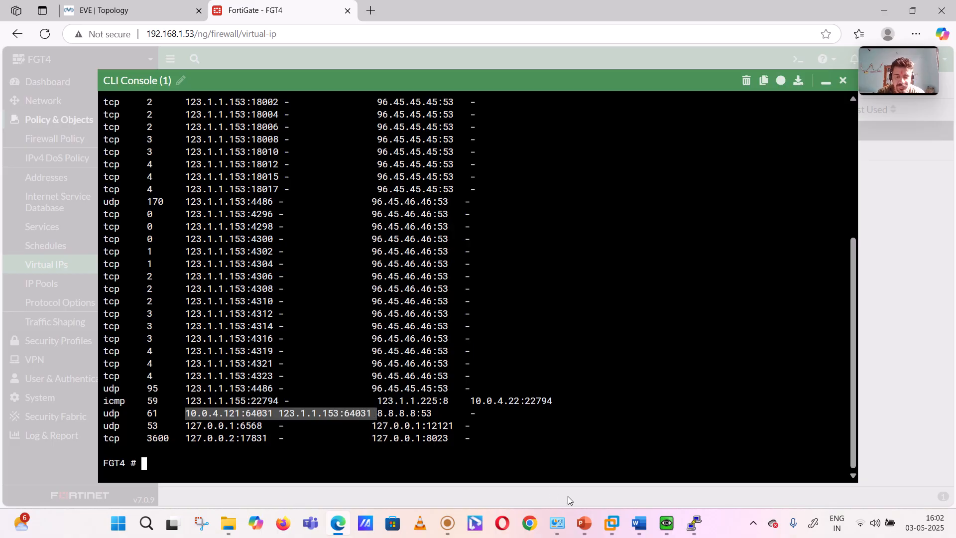
Step: Switch to the Linux host, stop the running ping, and restart "ping 123.1.1.225" twice to generate new sessions
{"action": "mouse_move", "coordinate": [667, 523]}
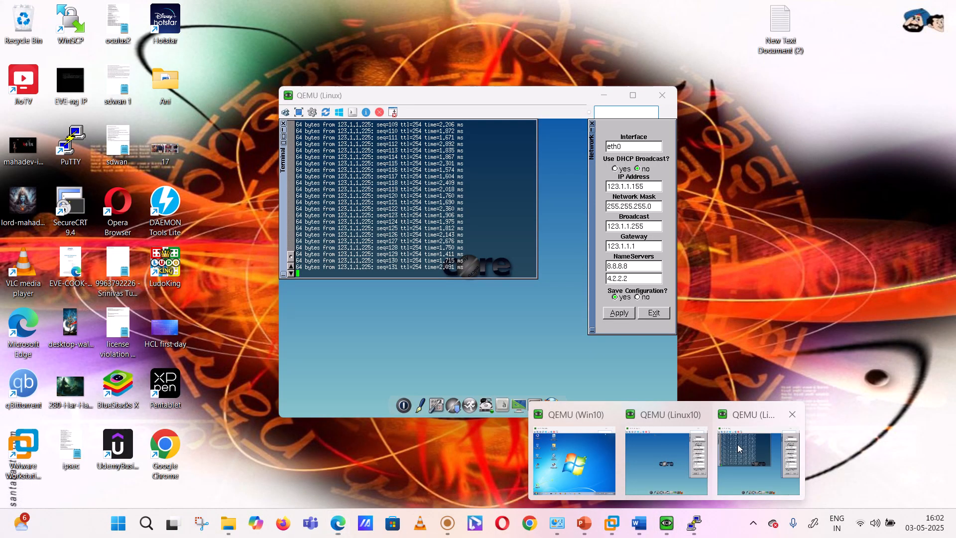
{"action": "left_click", "coordinate": [737, 445]}
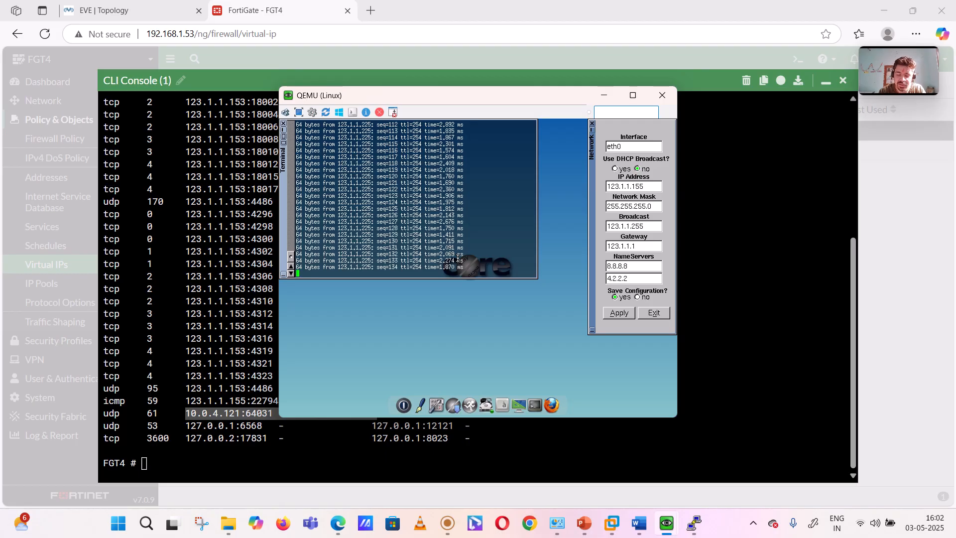
{"action": "key", "text": "ctrl+z"}
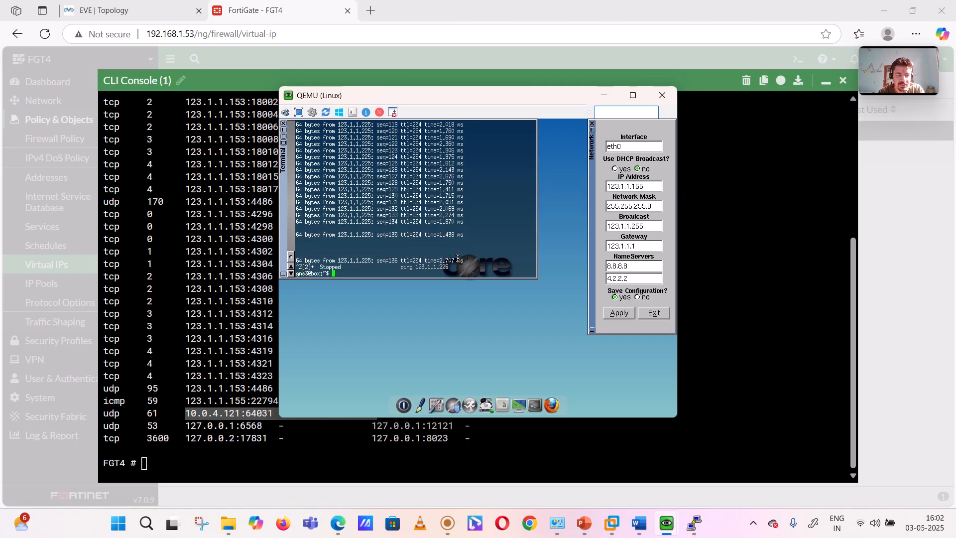
{"action": "key", "text": "Return"}
{"action": "key", "text": "Return"}
{"action": "key", "text": "Return"}
{"action": "key", "text": "Return"}
{"action": "key", "text": "Up"}
{"action": "key", "text": "Return"}
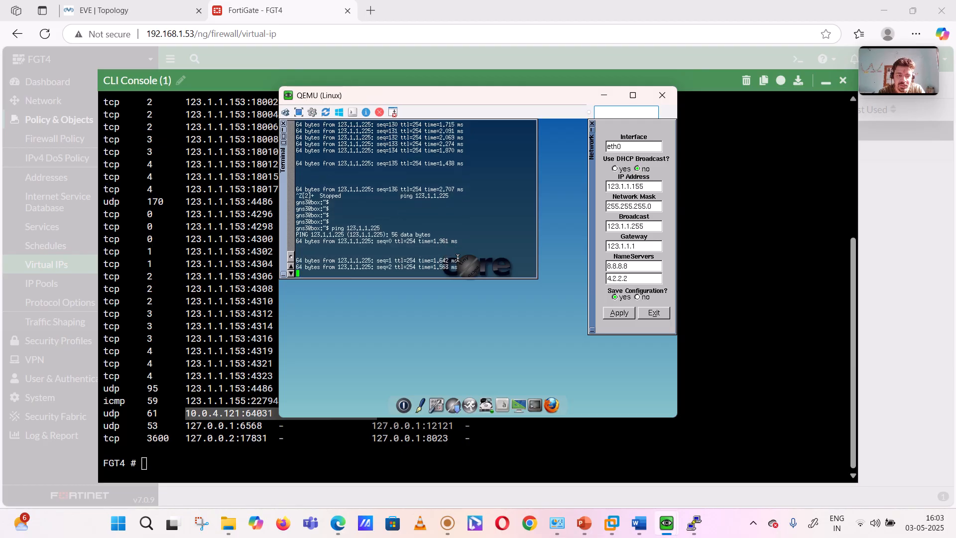
{"action": "key", "text": "ctrl+z"}
{"action": "key", "text": "Up"}
{"action": "key", "text": "Return"}
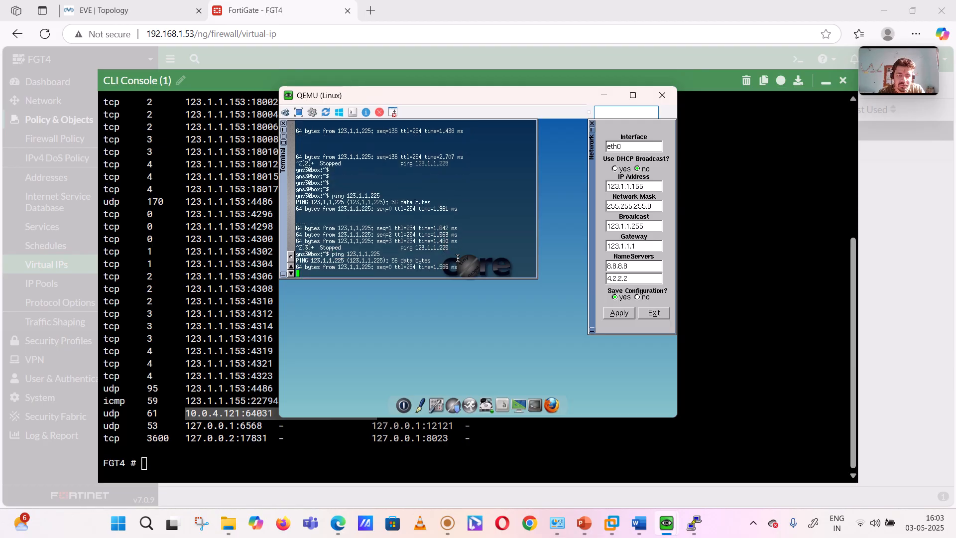
Step: Return to the FGT4 CLI console, rerun "get system session list" twice, and examine the ICMP destination NAT entries
{"action": "left_click", "coordinate": [177, 308]}
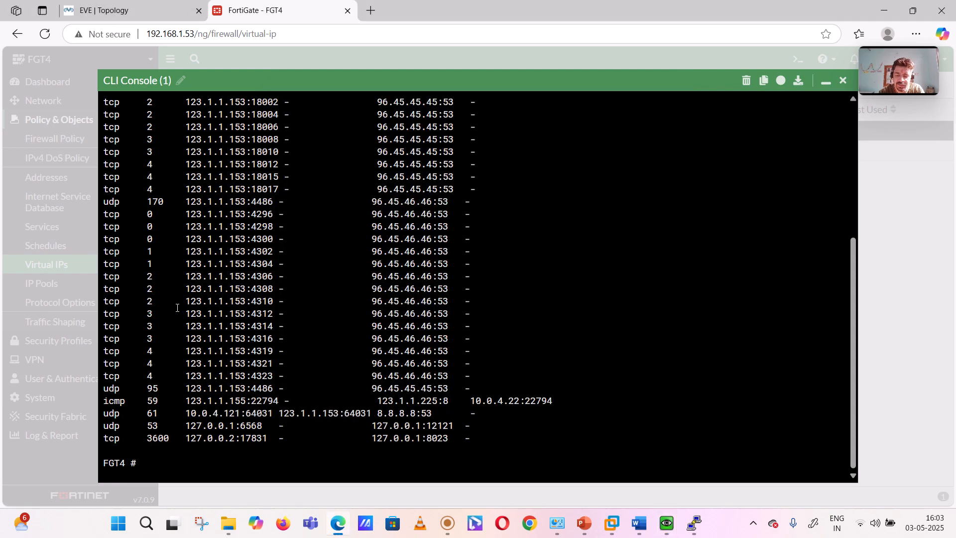
{"action": "key", "text": "Up"}
{"action": "key", "text": "Return"}
{"action": "key", "text": "space"}
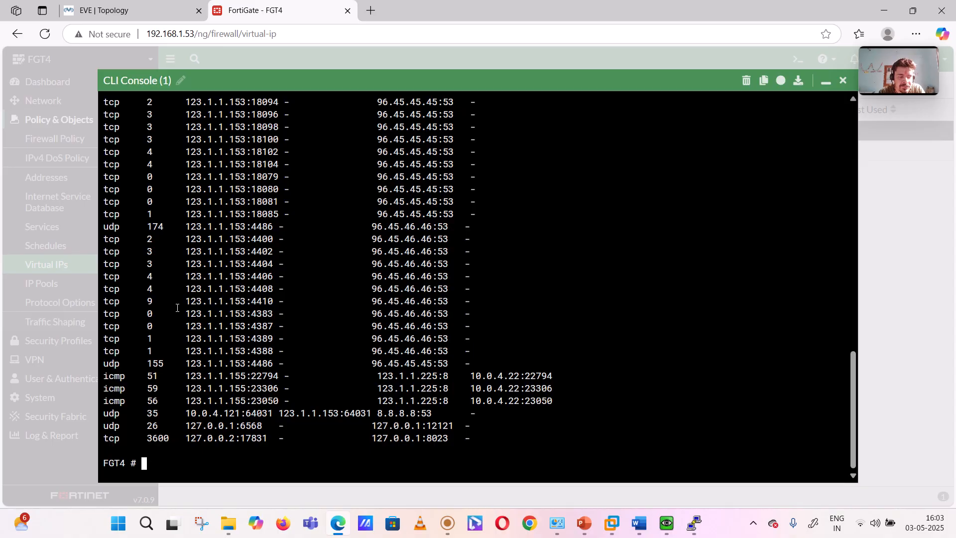
{"action": "key", "text": "Up"}
{"action": "key", "text": "Return"}
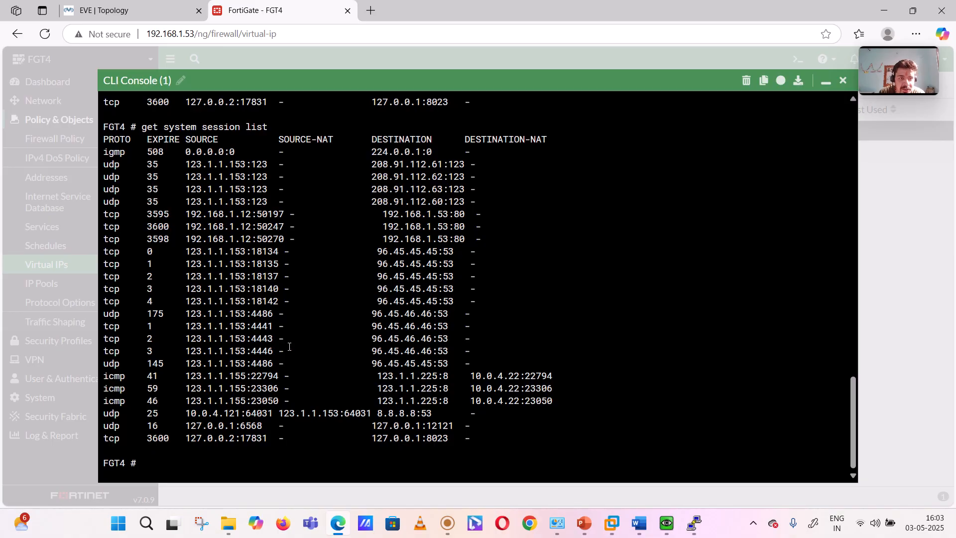
{"action": "scroll", "coordinate": [290, 346], "scroll_direction": "up", "scroll_amount": 1}
{"action": "scroll", "coordinate": [290, 347], "scroll_direction": "down", "scroll_amount": 1}
{"action": "left_click", "coordinate": [446, 524]}
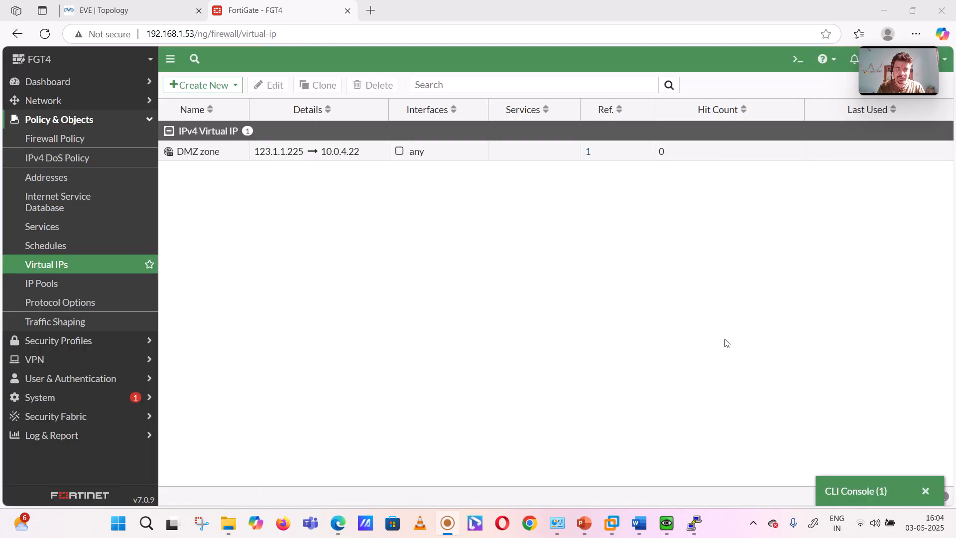
{"action": "left_click", "coordinate": [728, 343]}
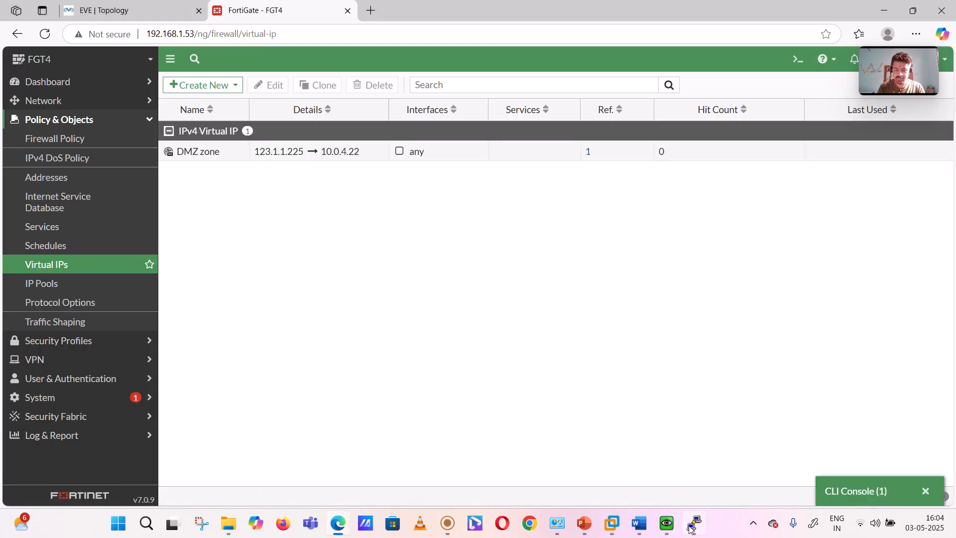
Step: Check the ping on the Linux host, switch to the R10 console, and enable all debugging with "debug all", answering "yes"
{"action": "mouse_move", "coordinate": [672, 526]}
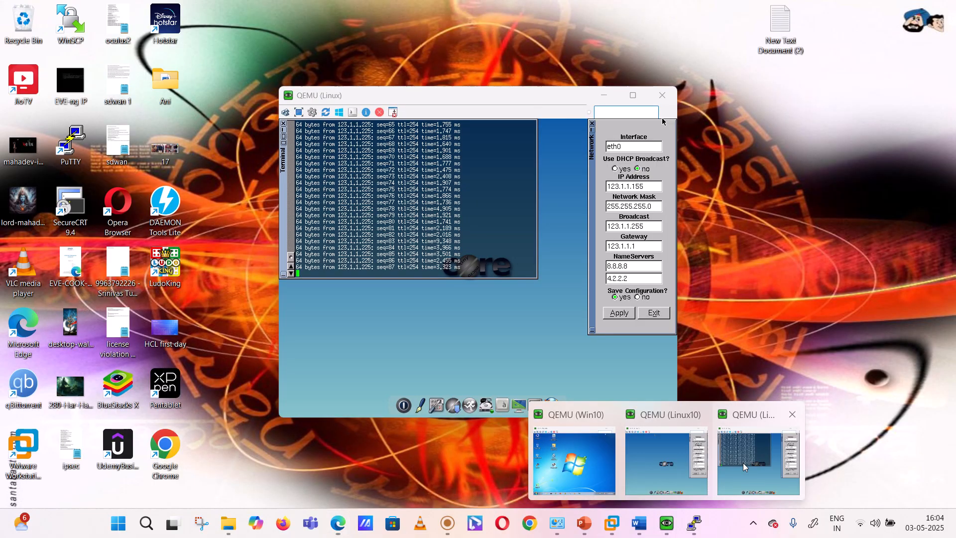
{"action": "left_click", "coordinate": [745, 467]}
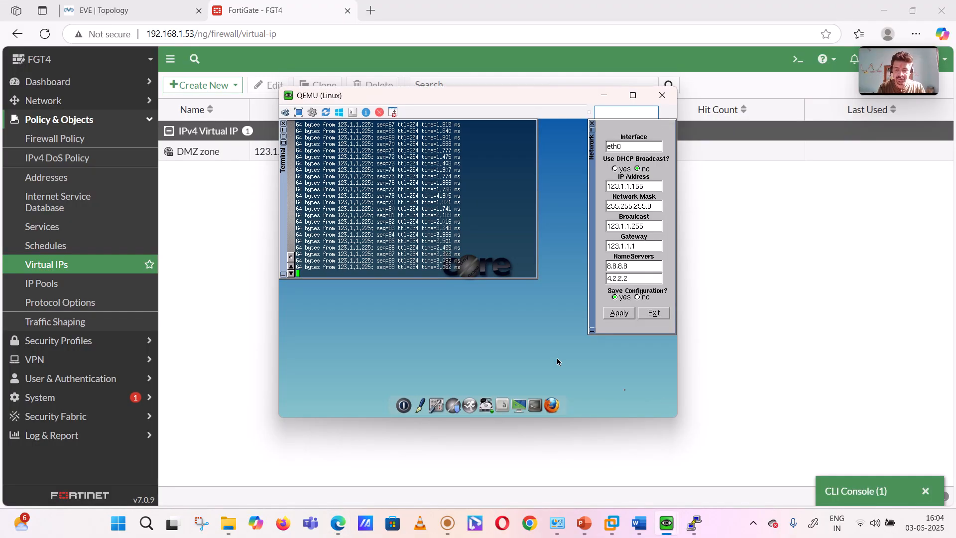
{"action": "mouse_move", "coordinate": [695, 523]}
{"action": "left_click", "coordinate": [692, 467]}
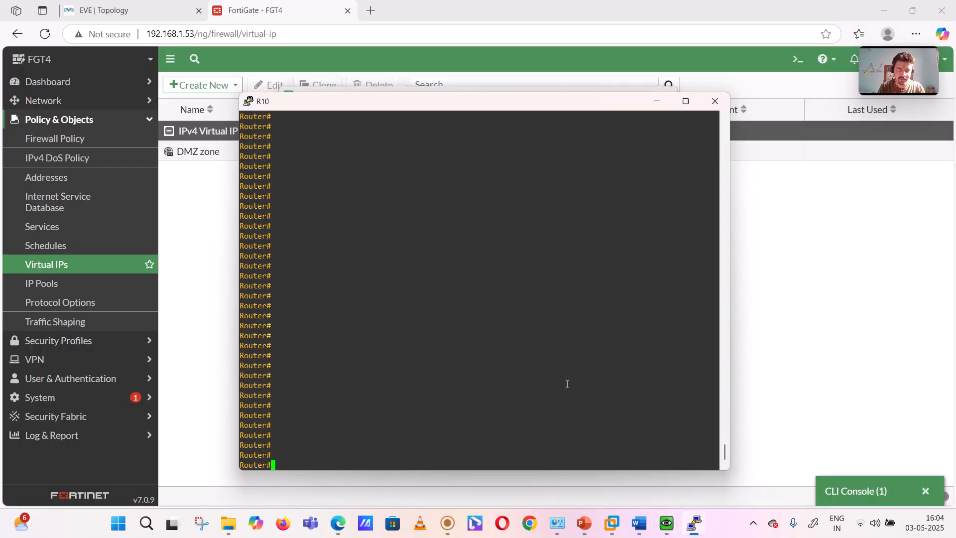
{"action": "type", "text": "debu"}
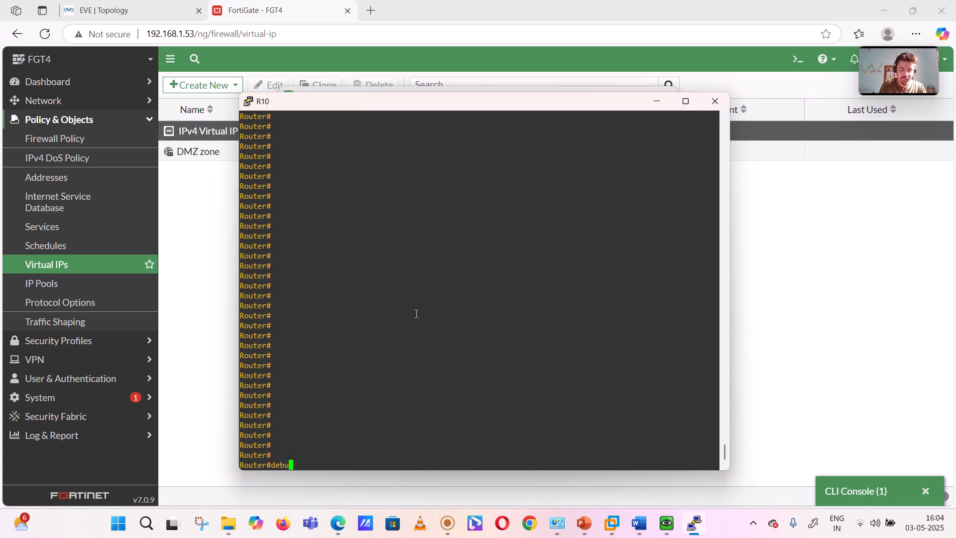
{"action": "key", "text": "Tab"}
{"action": "type", "text": "all"}
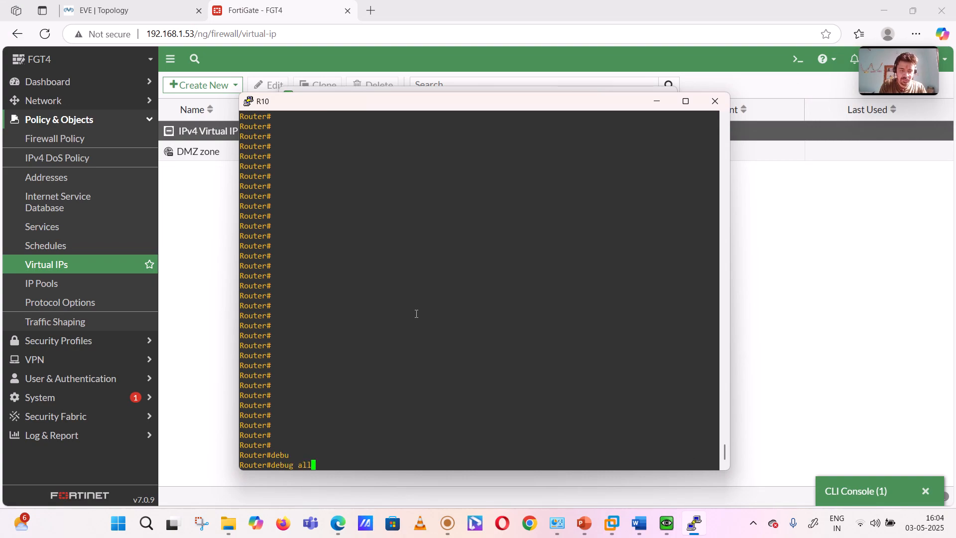
{"action": "key", "text": "Return"}
{"action": "type", "text": "yes"}
{"action": "key", "text": "Return"}
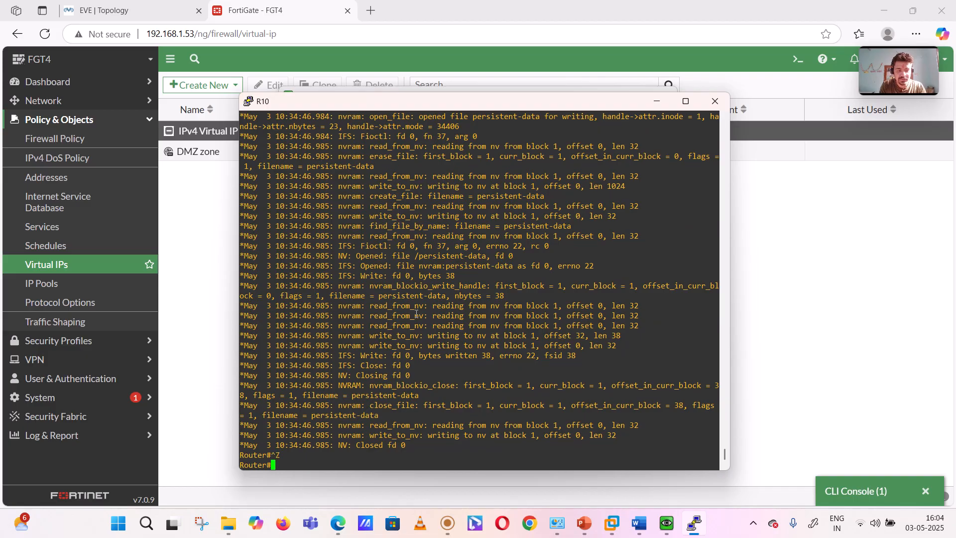
Step: Turn off all debugging on R10 with "u all"
{"action": "type", "text": "u all"}
{"action": "key", "text": "Return"}
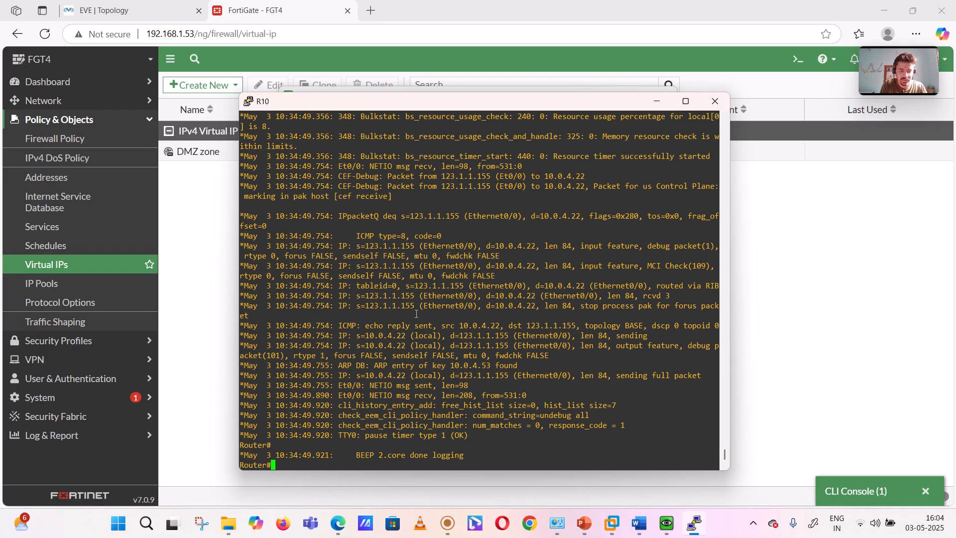
{"action": "key", "text": "Return"}
{"action": "key", "text": "Return"}
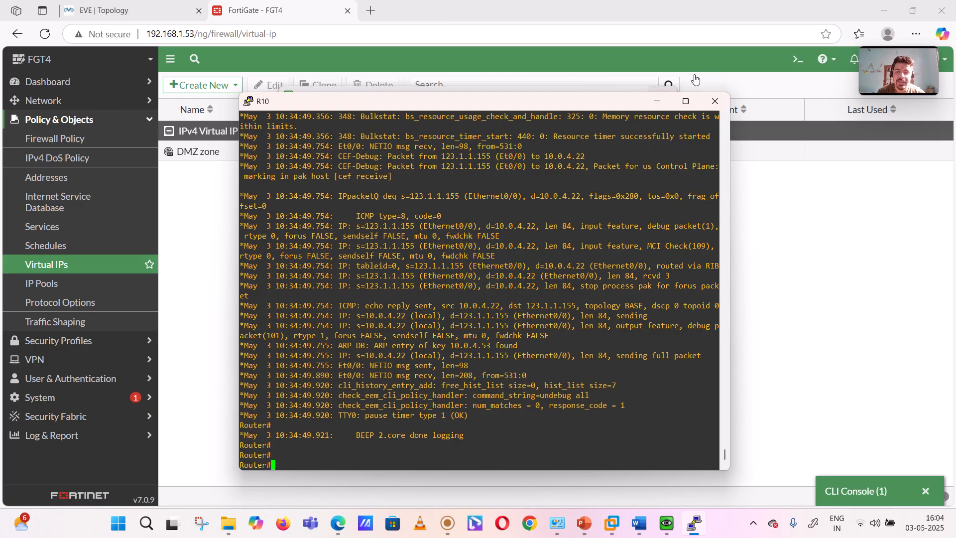
Step: Maximize the R10 console and examine the debug packets from 123.1.1.155 to 10.0.4.22, comparing the source with the Linux host's IP address
{"action": "left_click", "coordinate": [686, 101]}
{"action": "scroll", "coordinate": [370, 182], "scroll_direction": "up", "scroll_amount": 14}
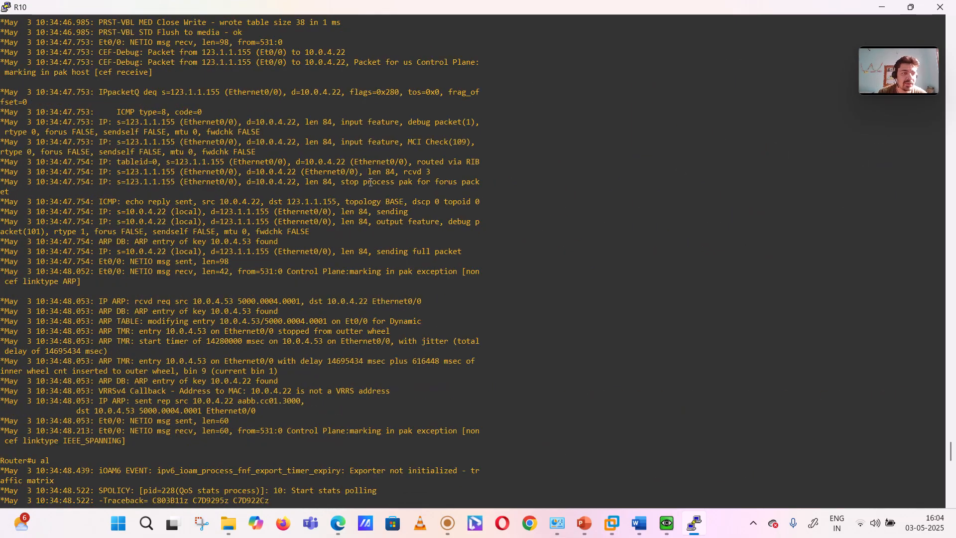
{"action": "scroll", "coordinate": [370, 182], "scroll_direction": "up", "scroll_amount": 10}
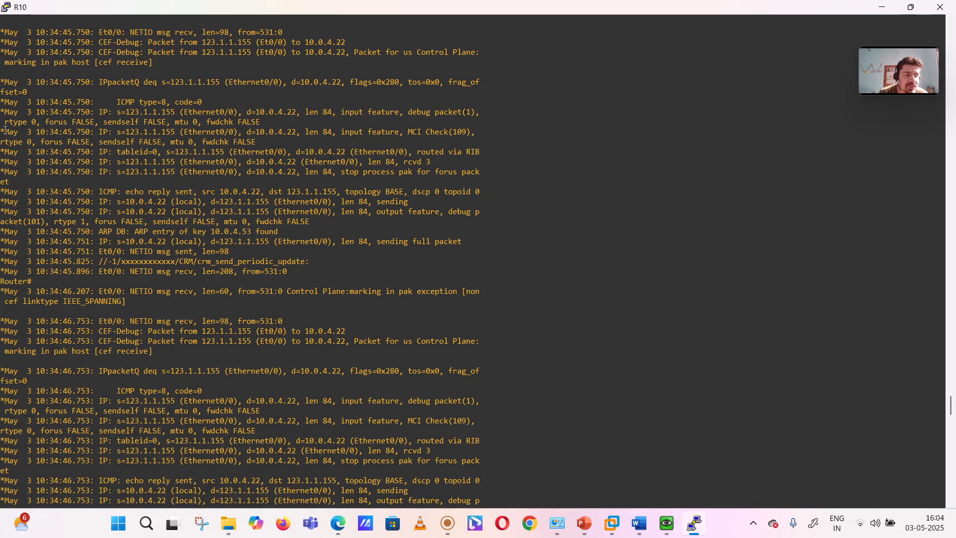
{"action": "left_click_drag", "start_coordinate": [4, 129], "coordinate": [260, 141]}
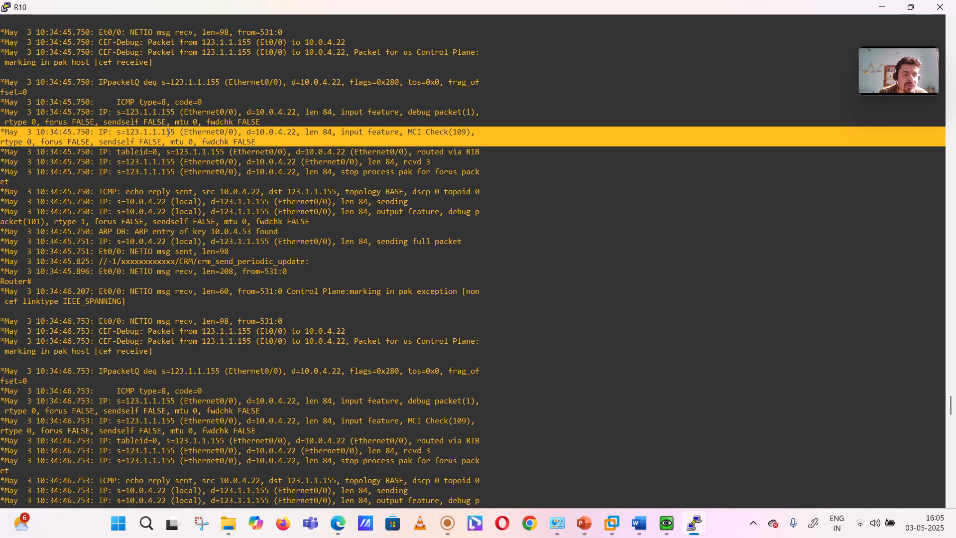
{"action": "mouse_move", "coordinate": [667, 523]}
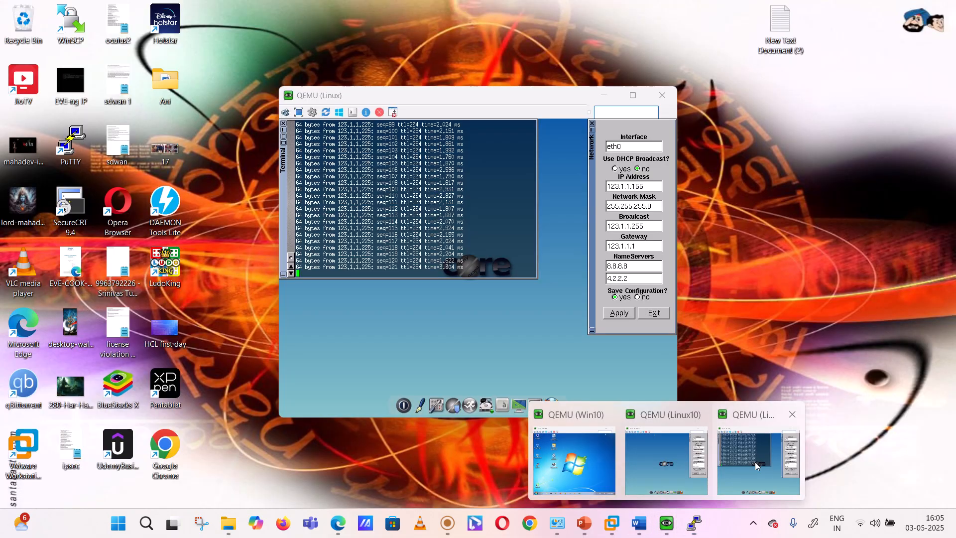
{"action": "left_click", "coordinate": [755, 462]}
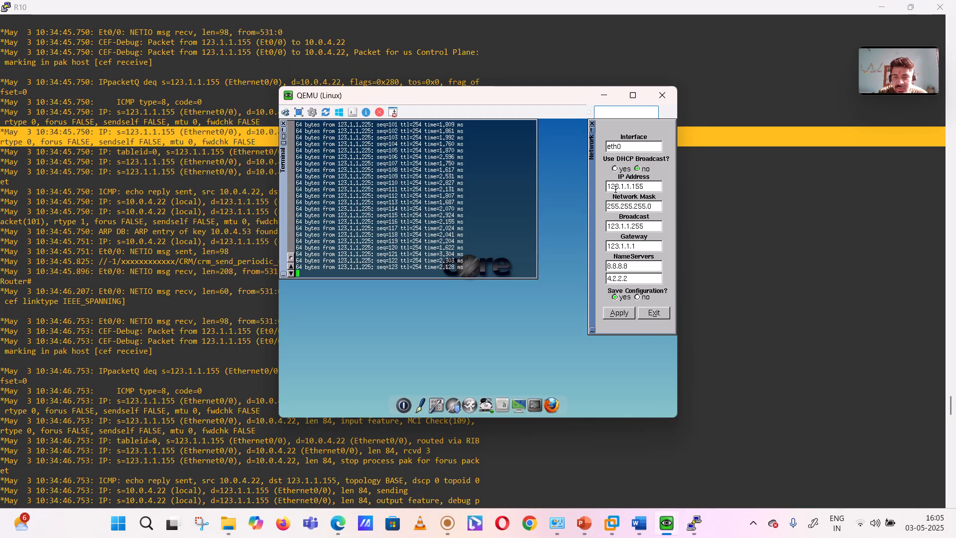
{"action": "left_click", "coordinate": [604, 95]}
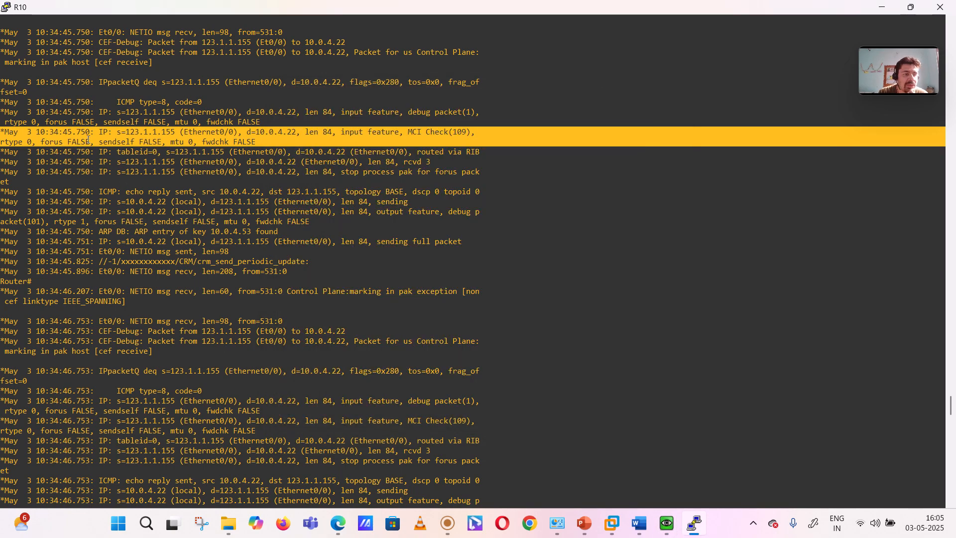
{"action": "left_click", "coordinate": [265, 134]}
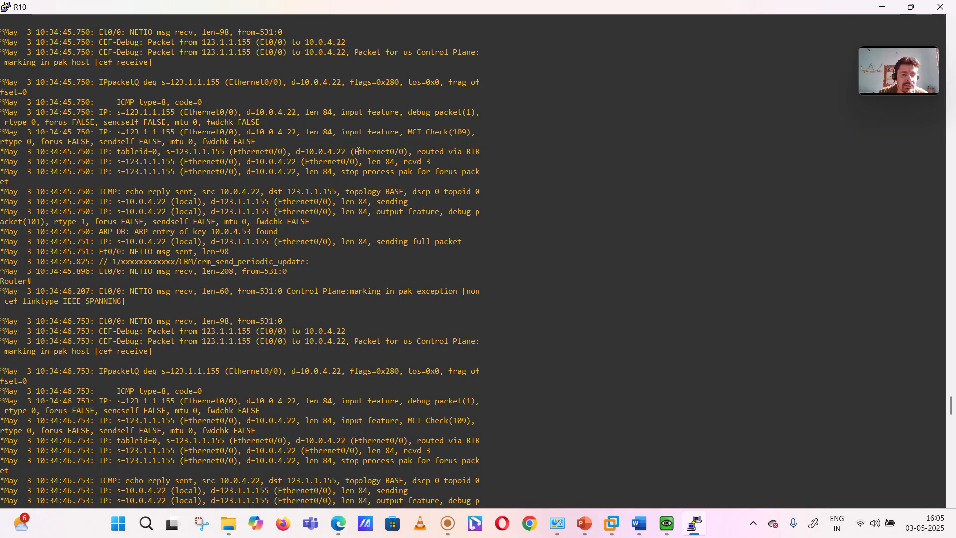
{"action": "left_click_drag", "start_coordinate": [292, 183], "coordinate": [32, 163]}
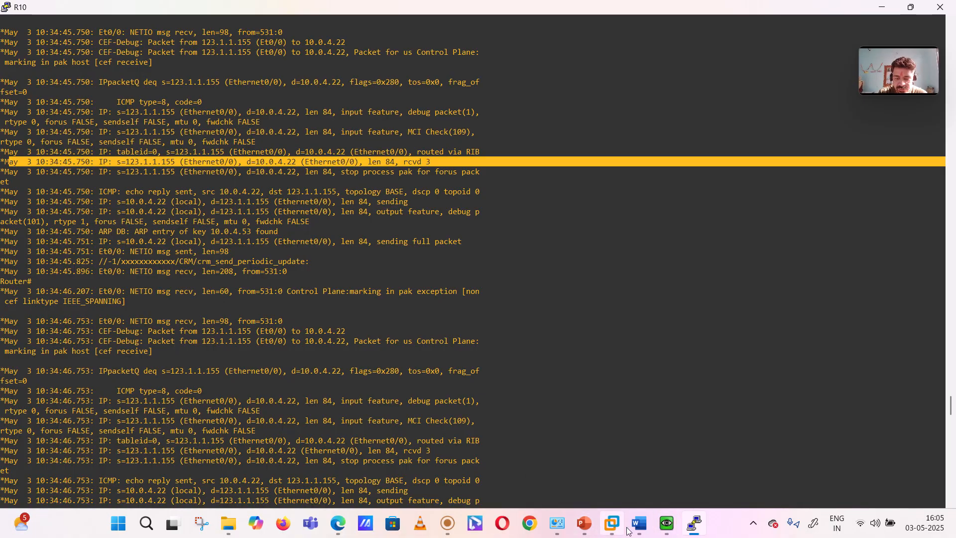
Step: Switch to the FortiGate browser page, run "get system session list" in a new CLI console, and examine the ICMP entry's source, destination and destination NAT
{"action": "left_click", "coordinate": [347, 526]}
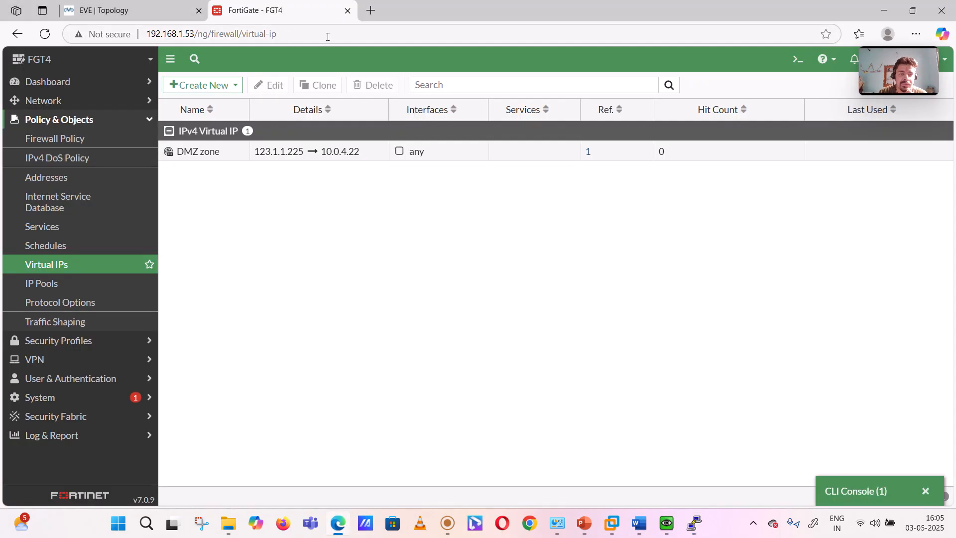
{"action": "left_click", "coordinate": [798, 59]}
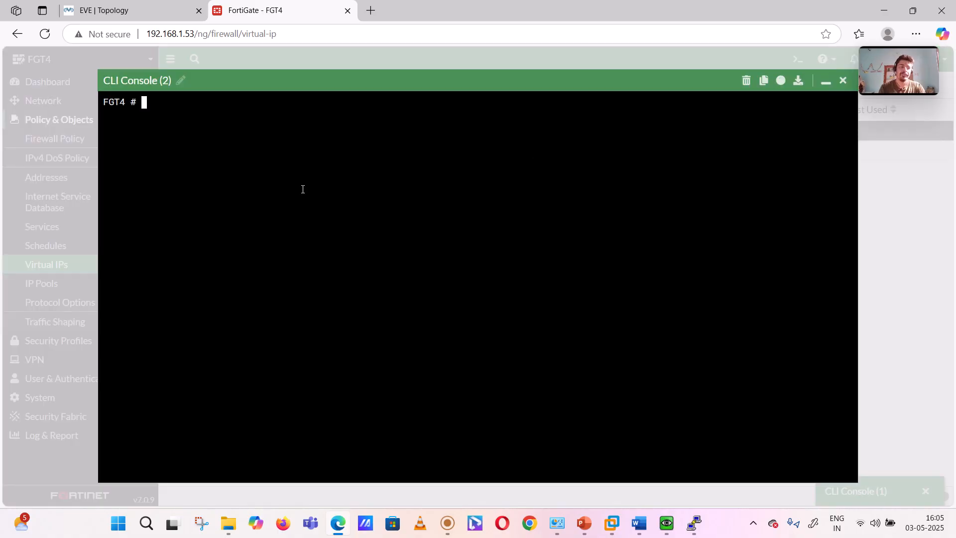
{"action": "type", "text": "get system "}
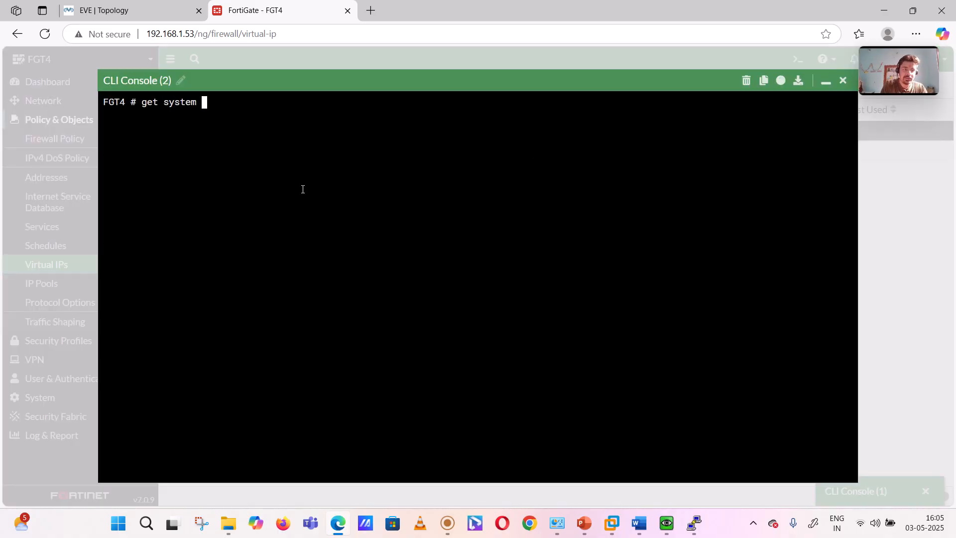
{"action": "type", "text": "session "}
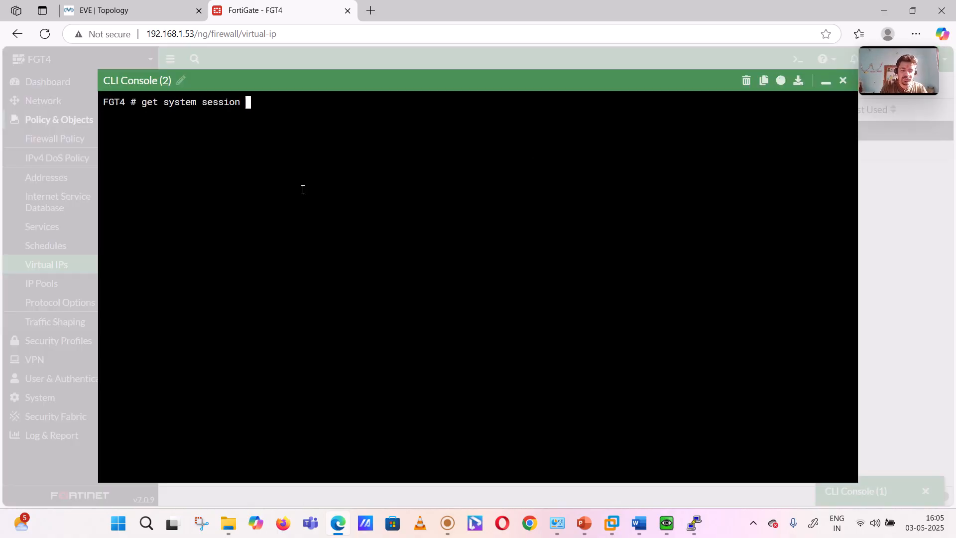
{"action": "type", "text": "list"}
{"action": "key", "text": "Return"}
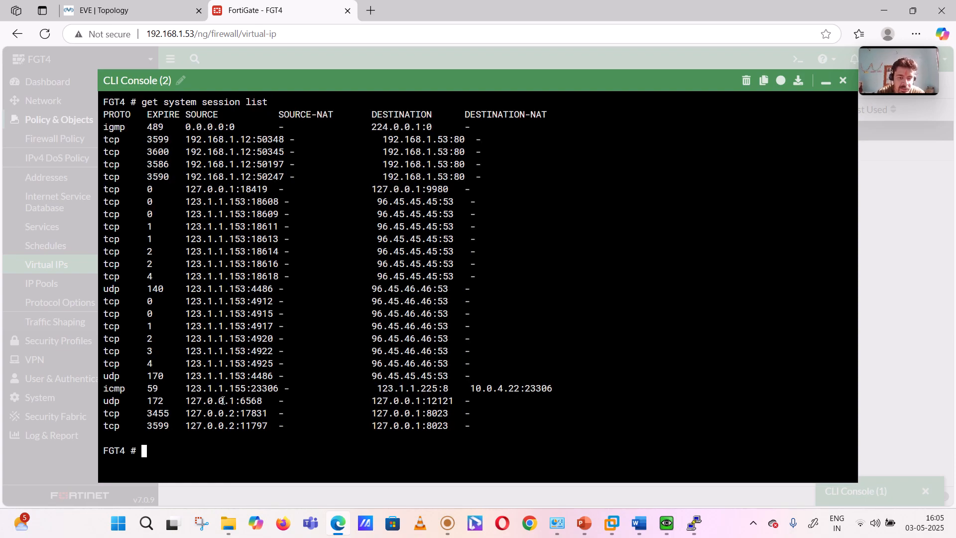
{"action": "left_click_drag", "start_coordinate": [104, 390], "coordinate": [438, 391]}
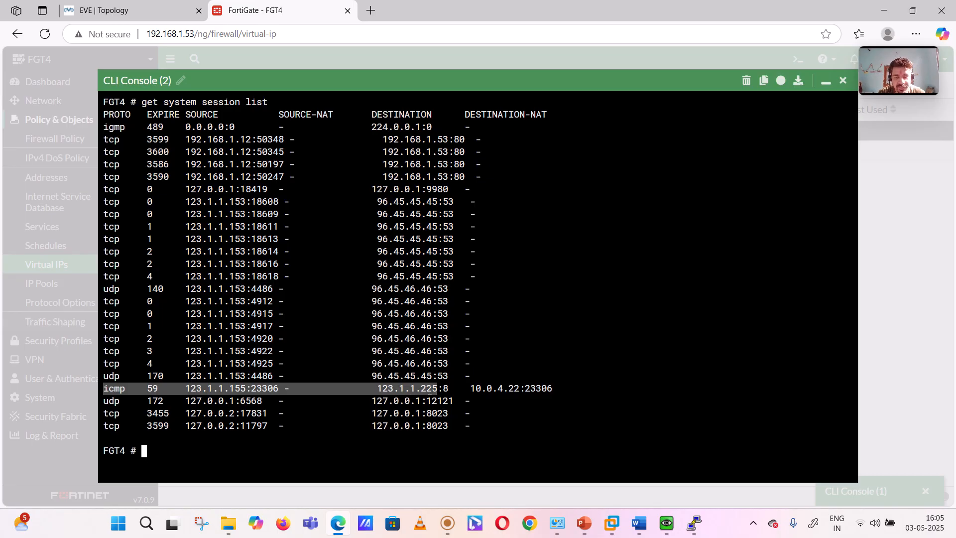
{"action": "left_click_drag", "start_coordinate": [472, 389], "coordinate": [520, 389]}
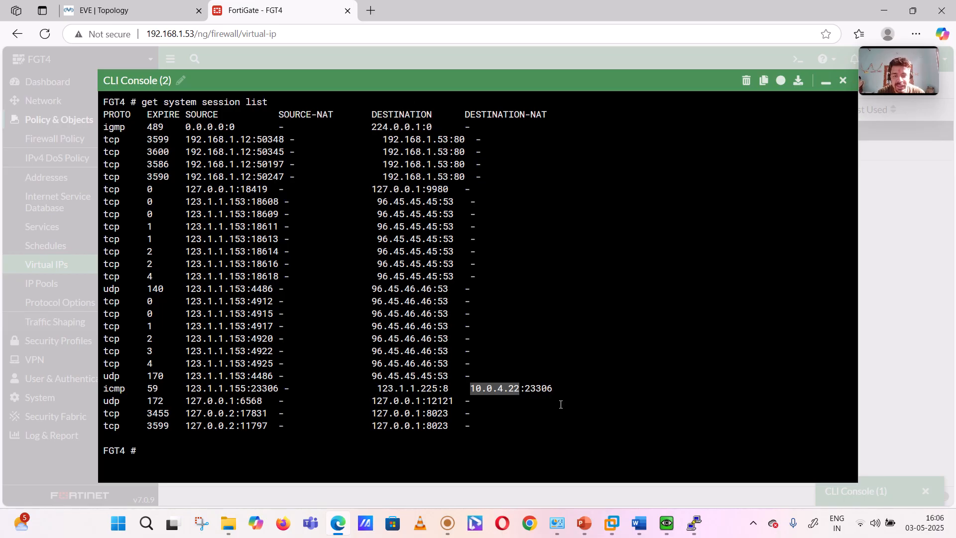
{"action": "triple_click", "coordinate": [539, 388]}
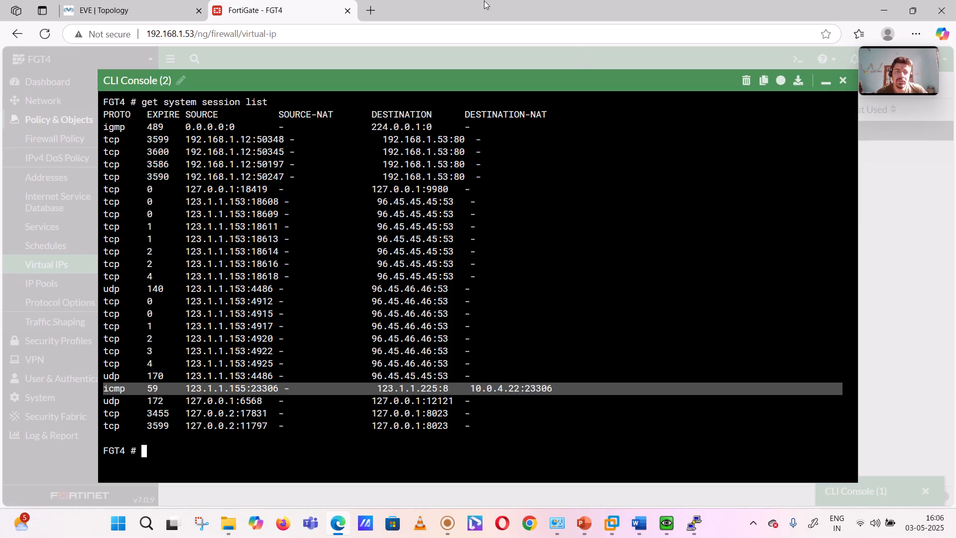
{"action": "mouse_move", "coordinate": [448, 523]}
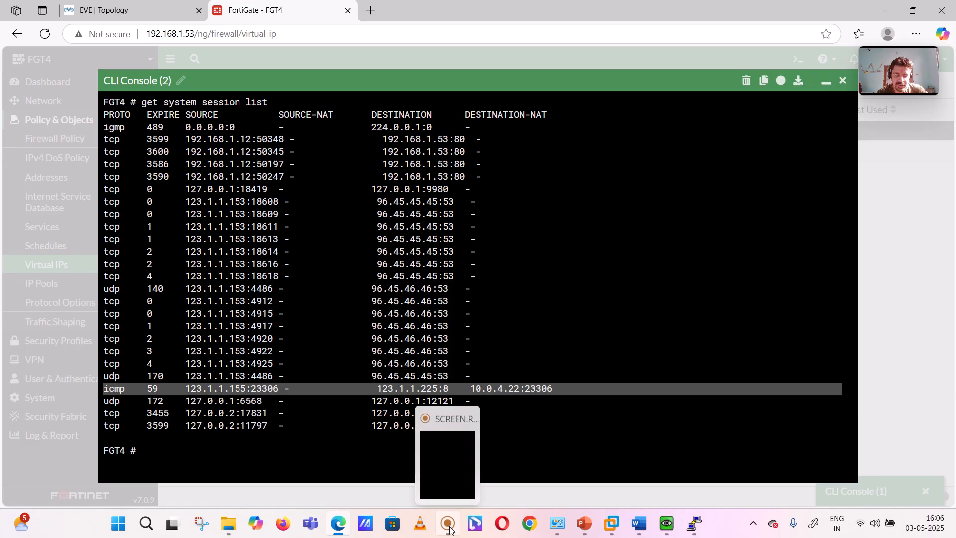
{"action": "mouse_move", "coordinate": [441, 450]}
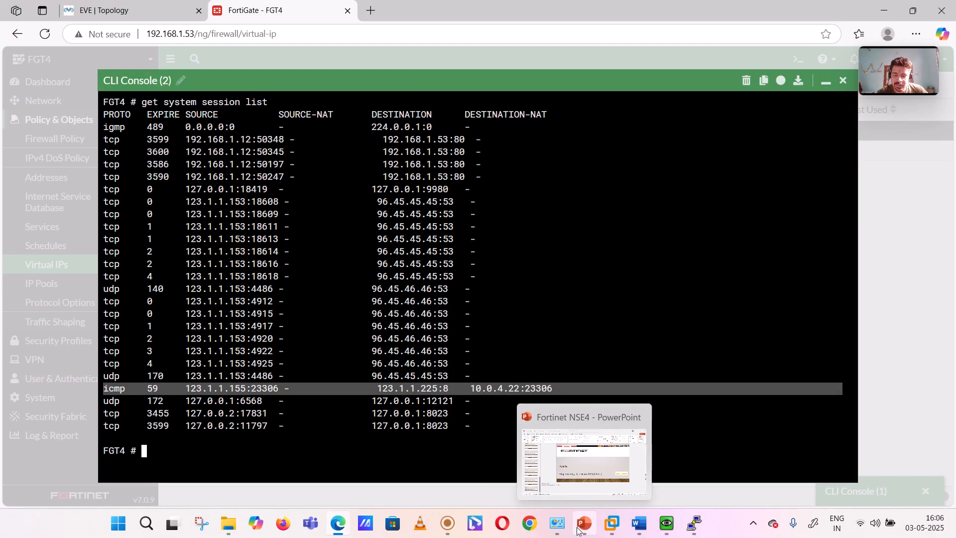